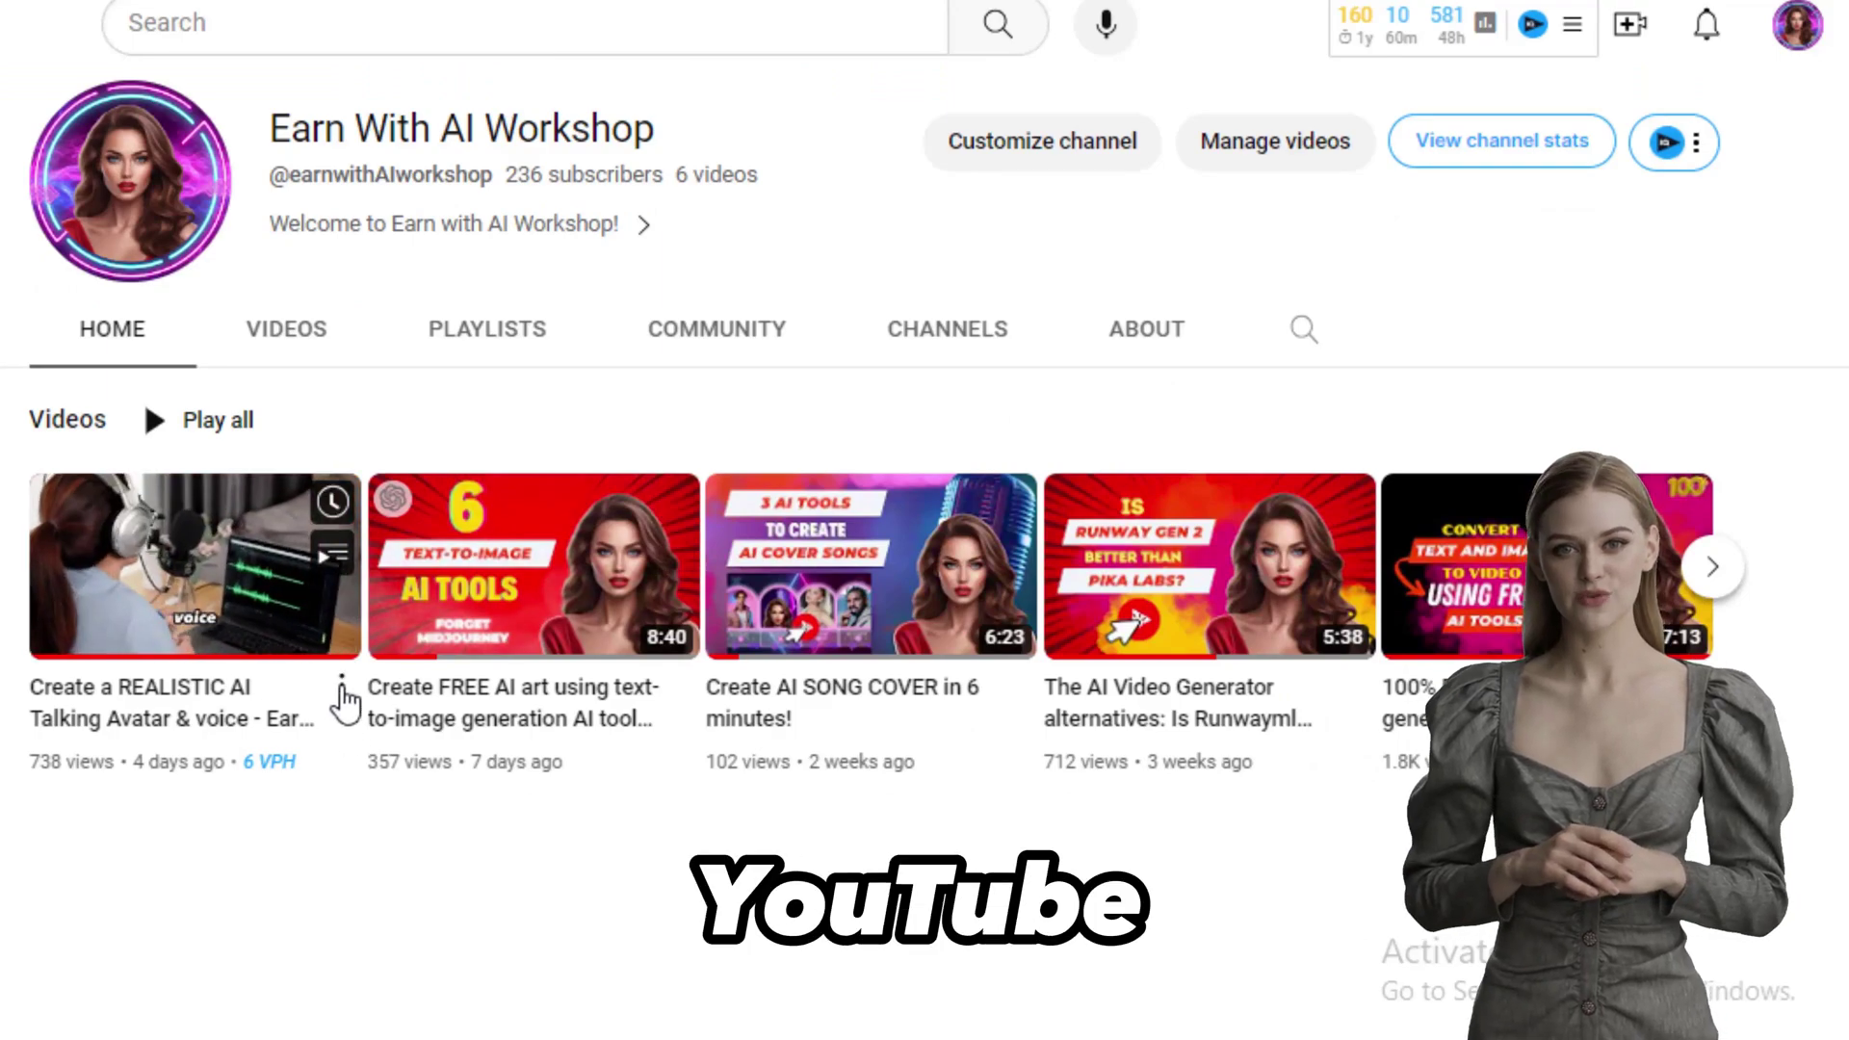
Step: Copy the REALISTIC AI Talking Avatar video's share link and reach the YTMP3 converter page
left_click(342, 687)
left_click(487, 988)
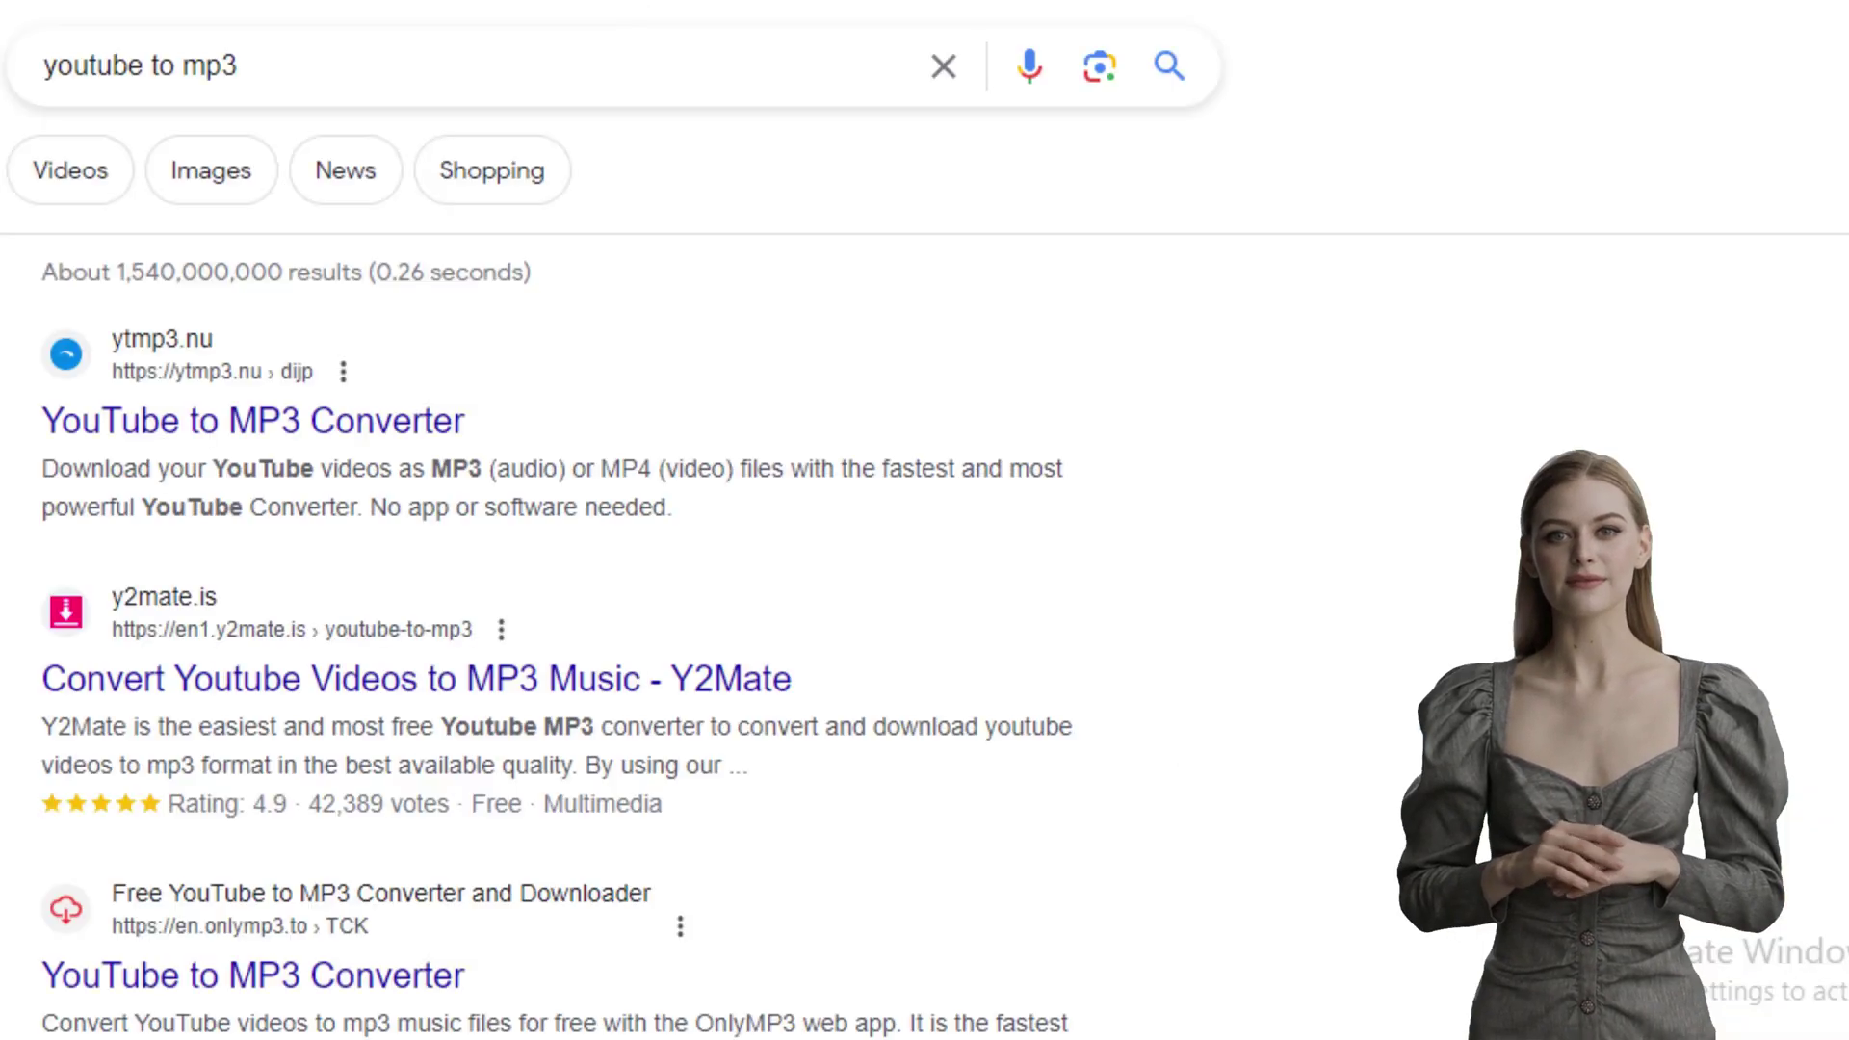
scroll(287, 653, "down", 3)
Step: Convert the pasted talking-avatar video link to MP3 on YTMP3
scroll(256, 623, "up", 3)
left_click(251, 425)
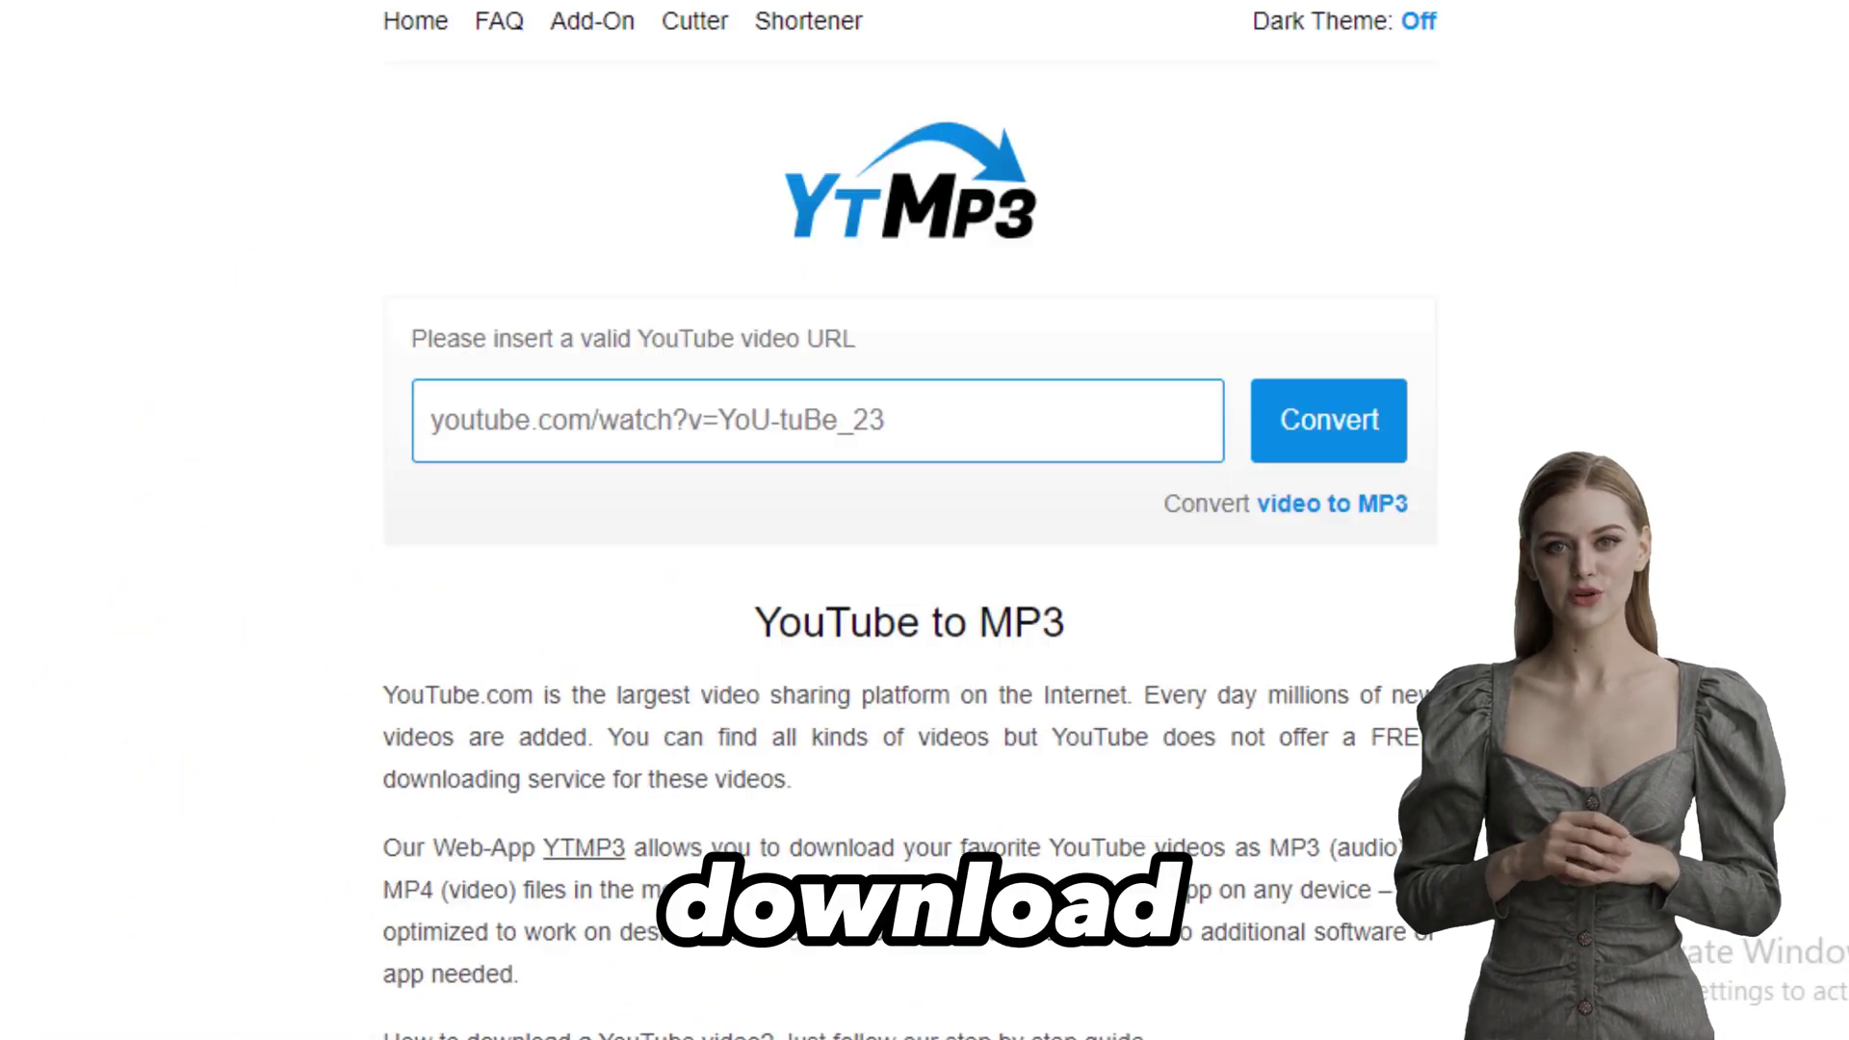
left_click(1322, 428)
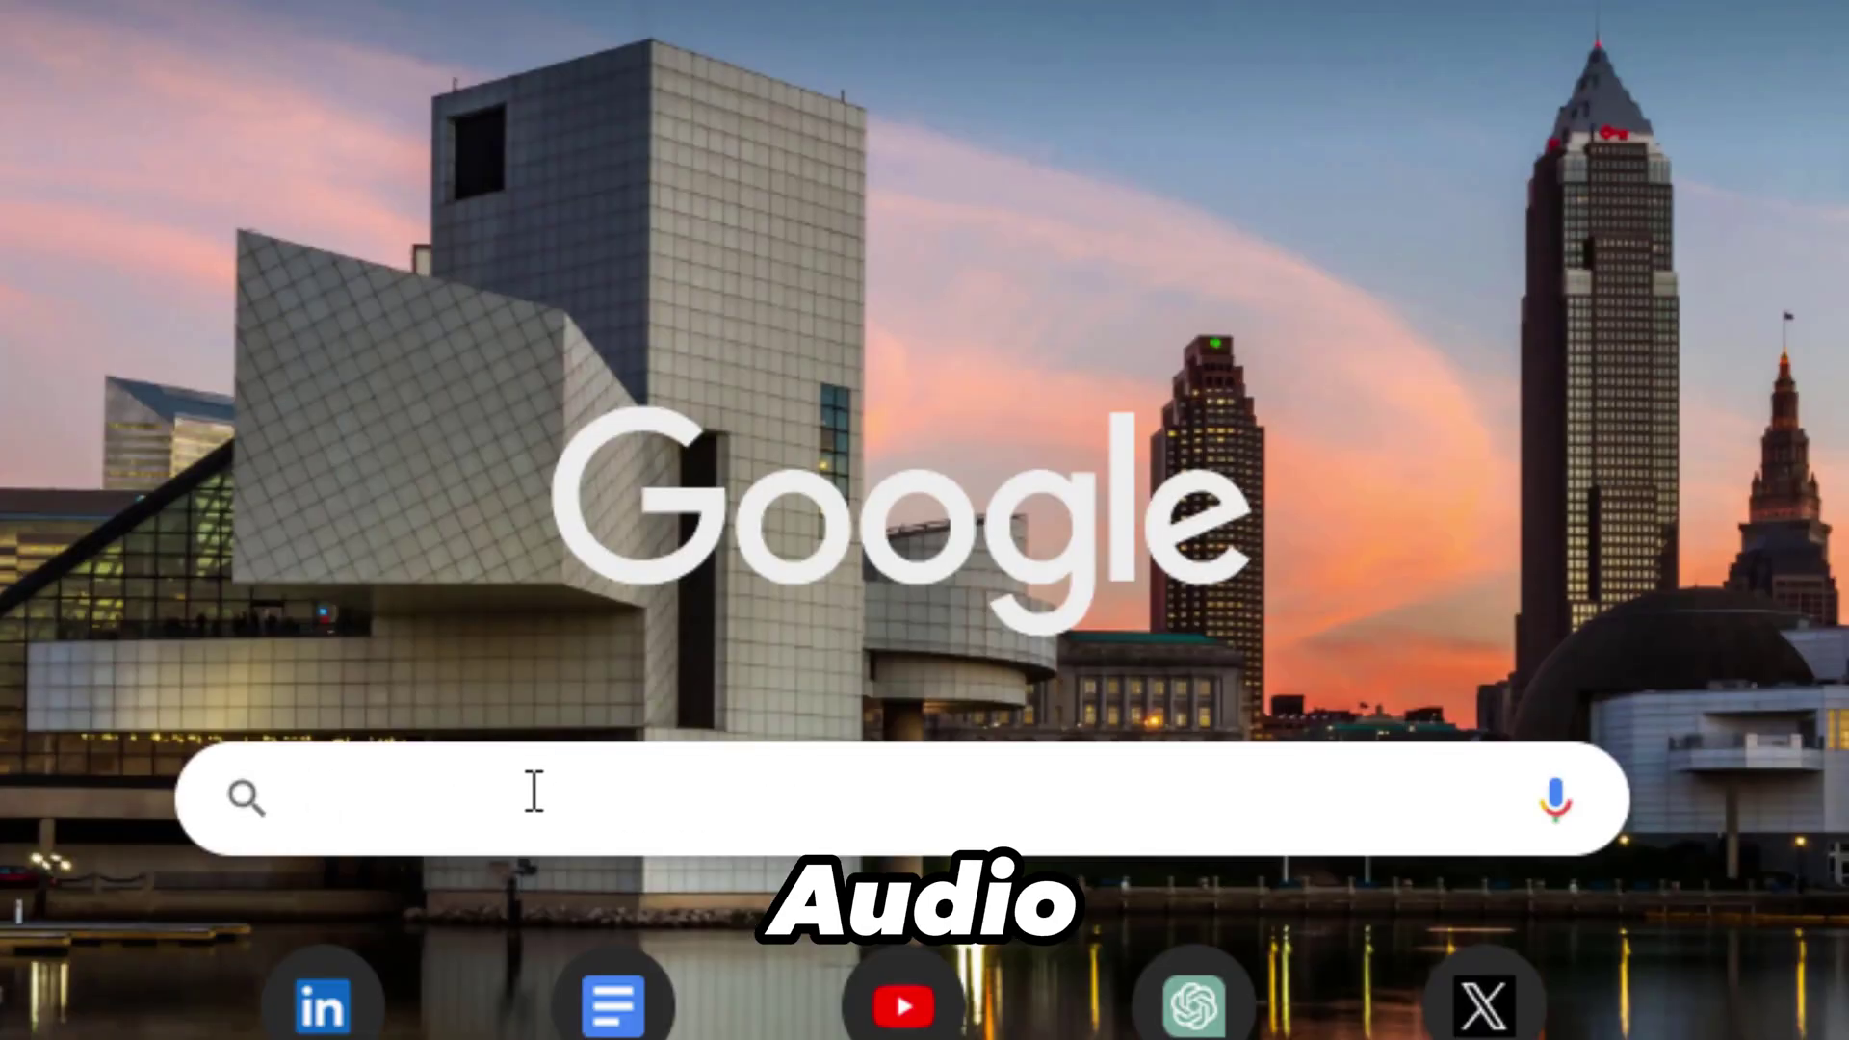
Step: Load the talking-avatar MP3 into mp3cut.net and preview it trimmed to 00:19.8–05:09.8
type("mp3 cutter")
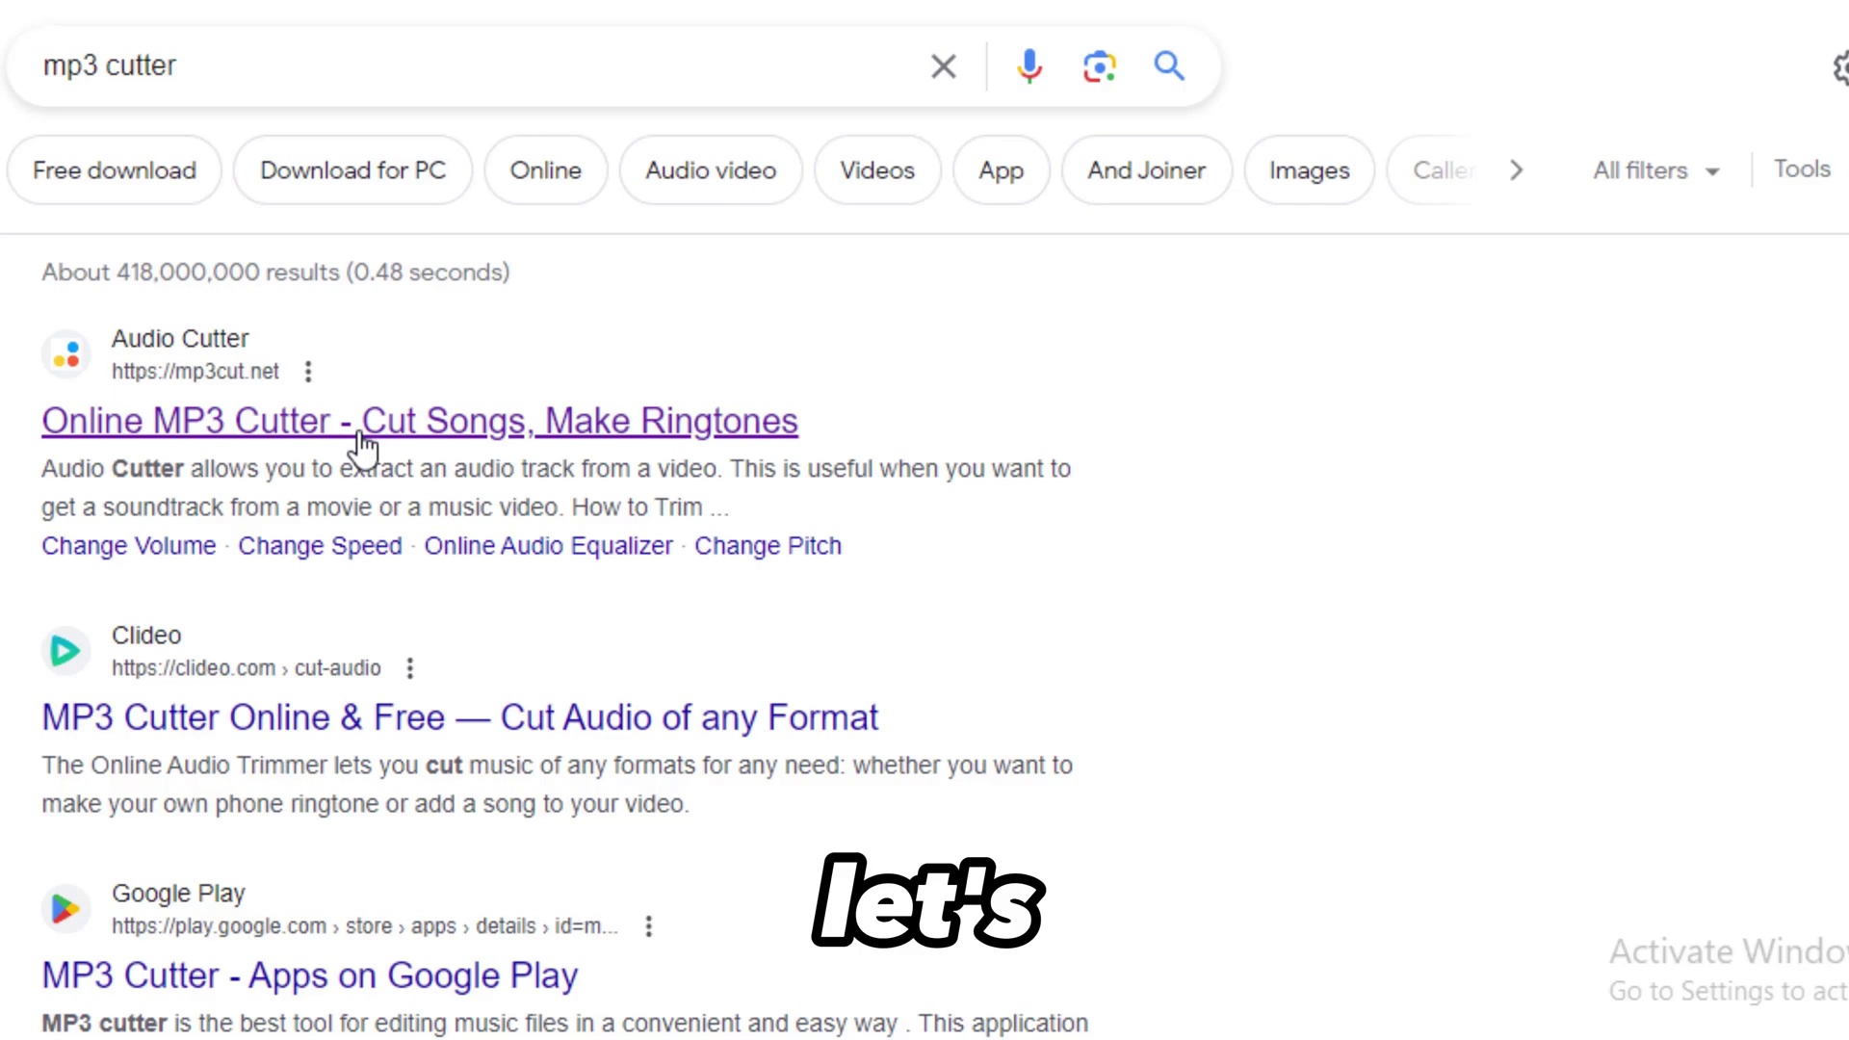
left_click(363, 446)
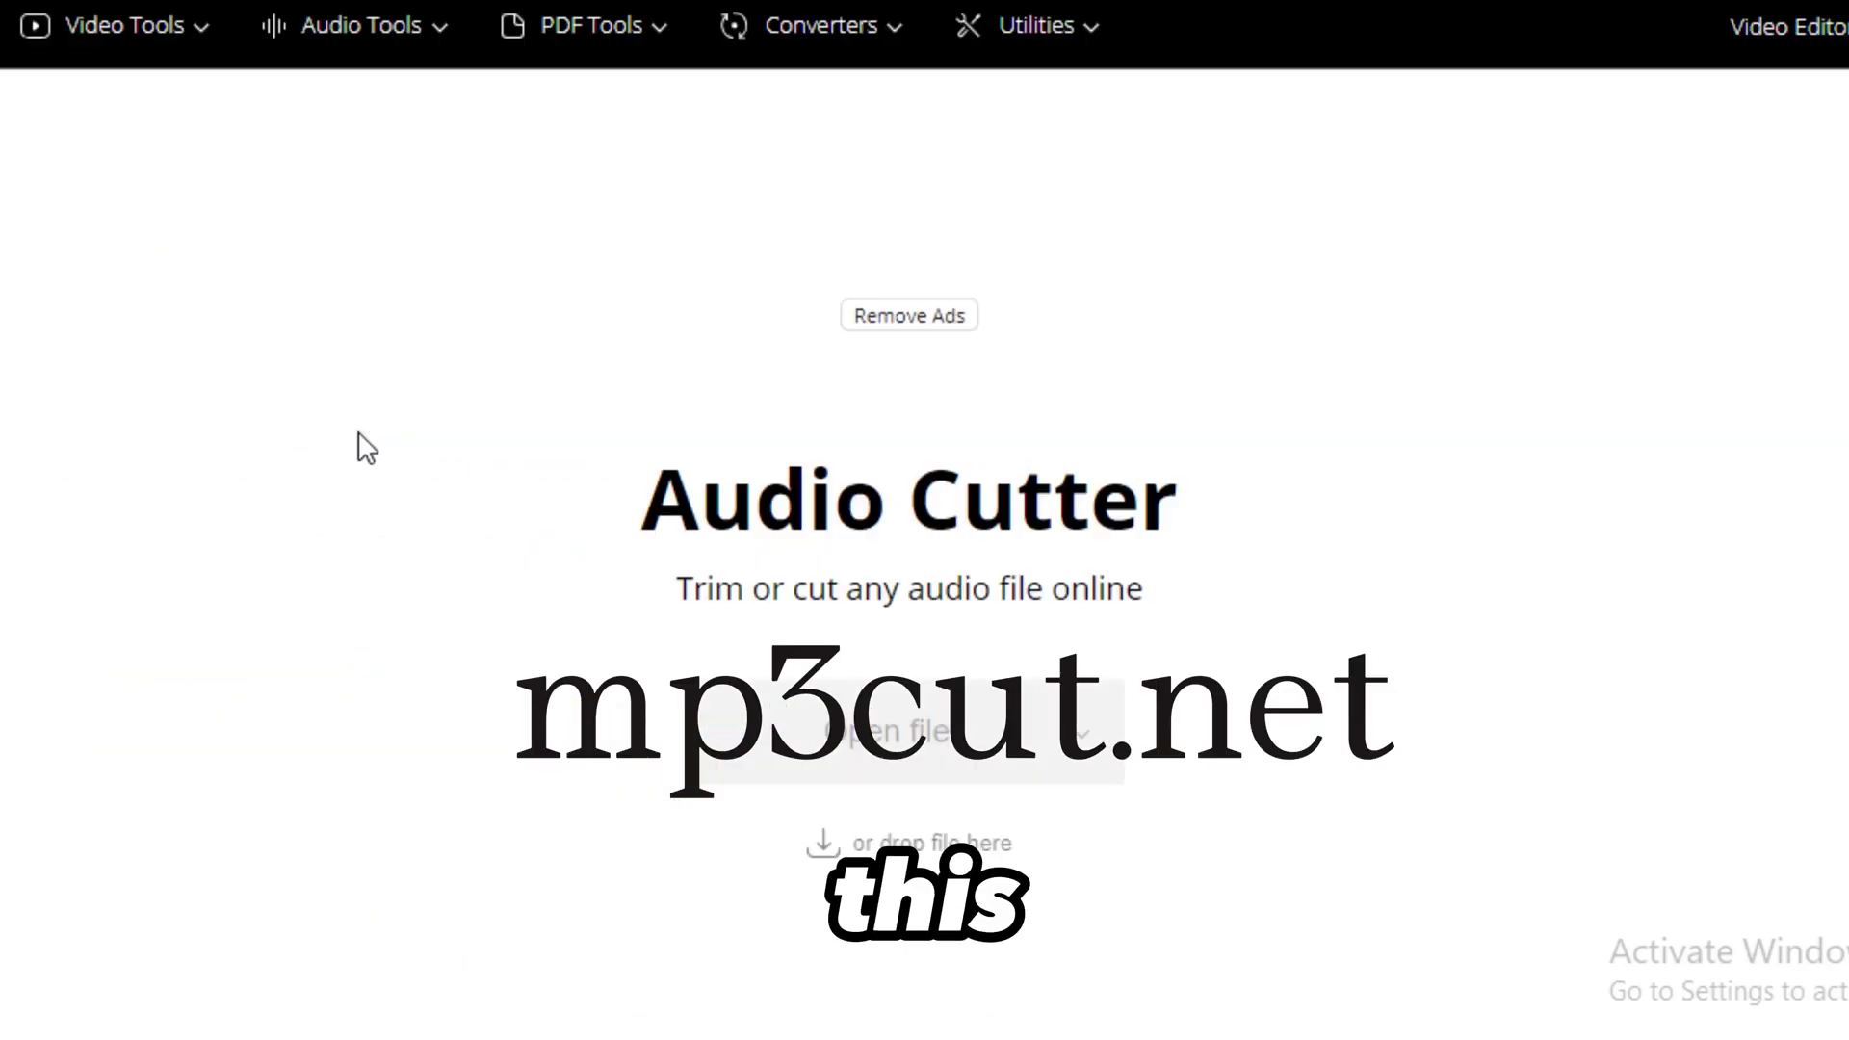
scroll(359, 446, "down", 2)
left_click(855, 520)
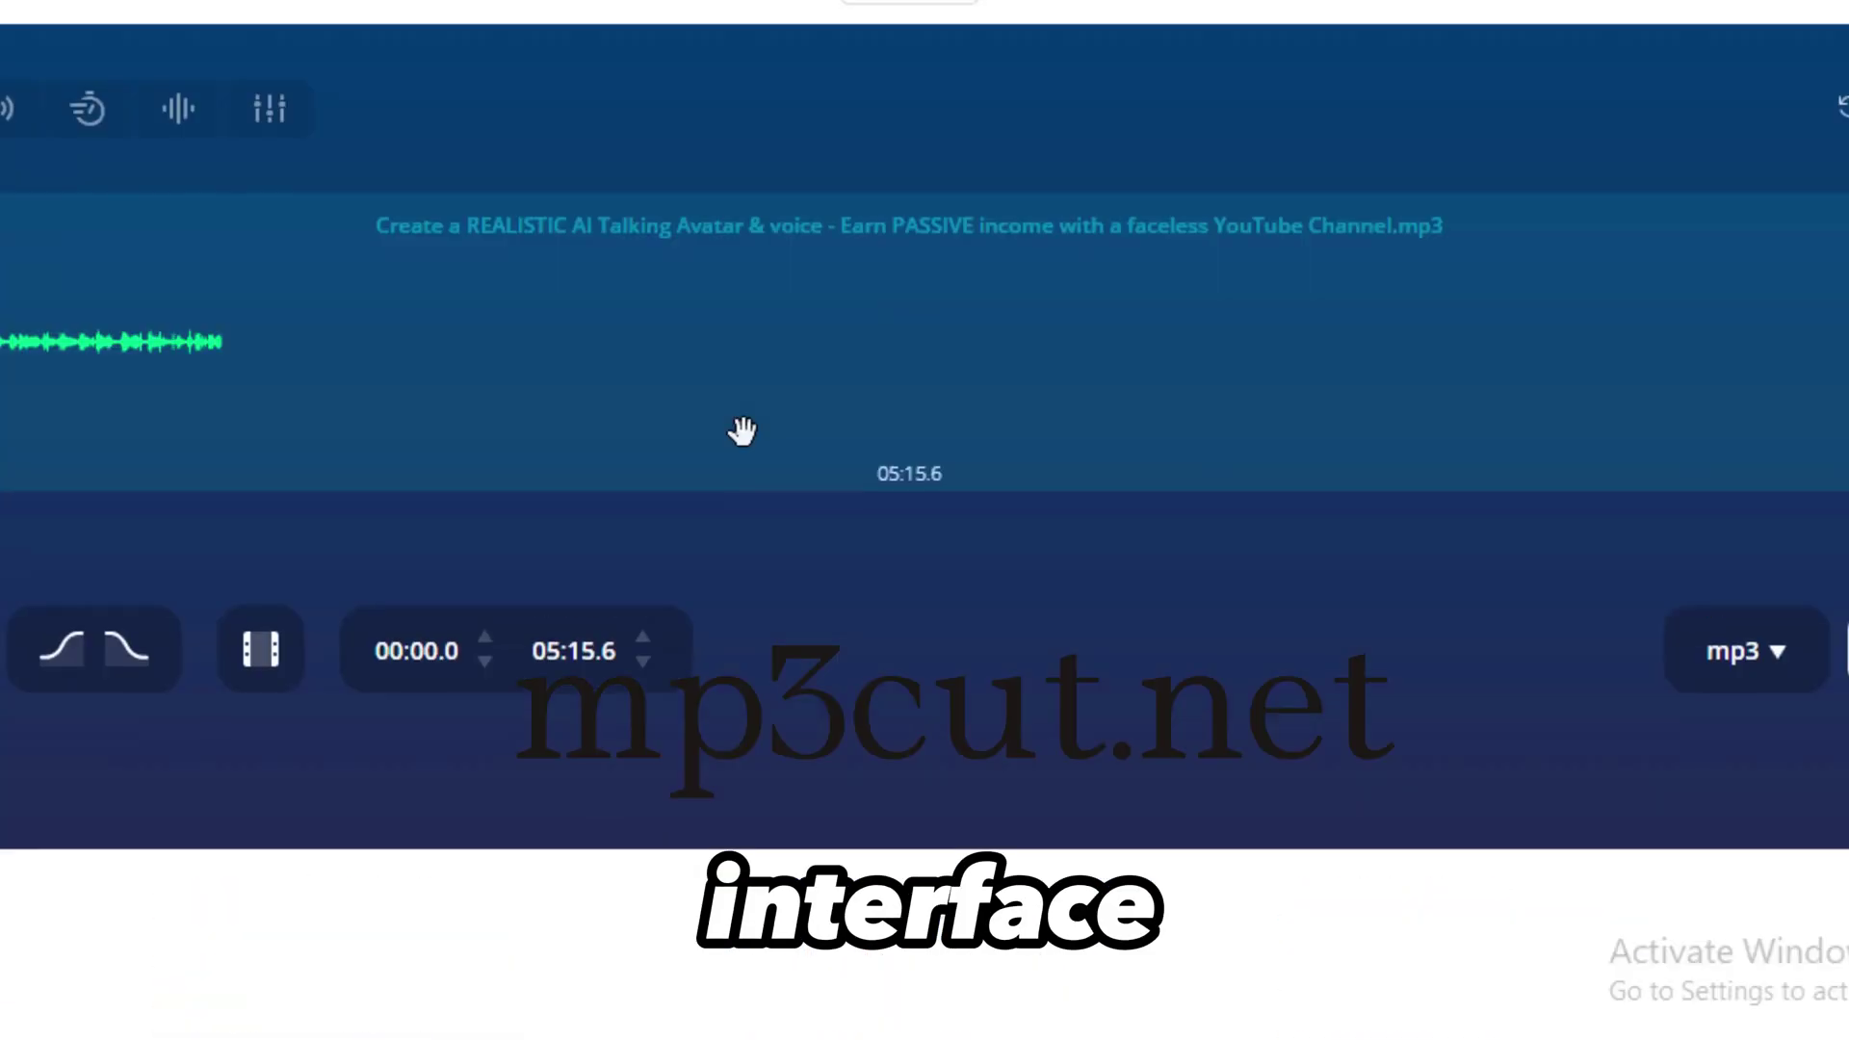
scroll(240, 384, "down", 2)
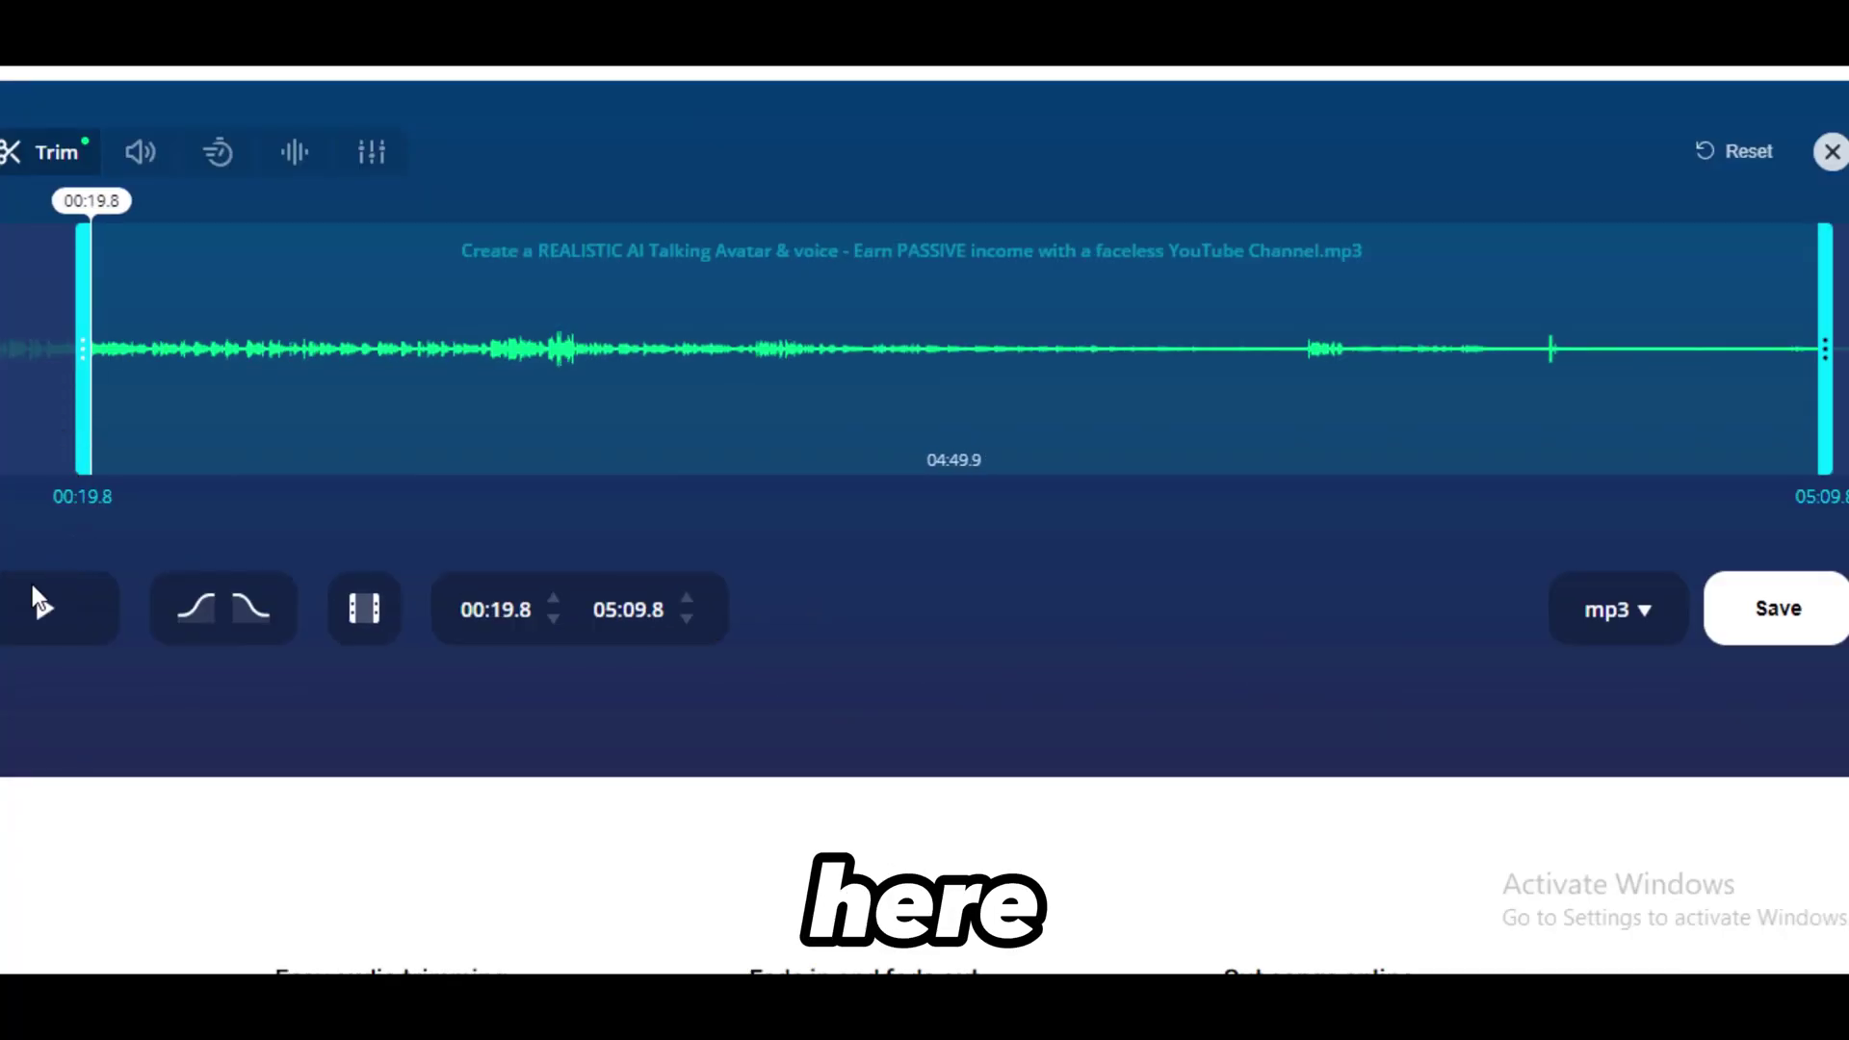
left_click(33, 592)
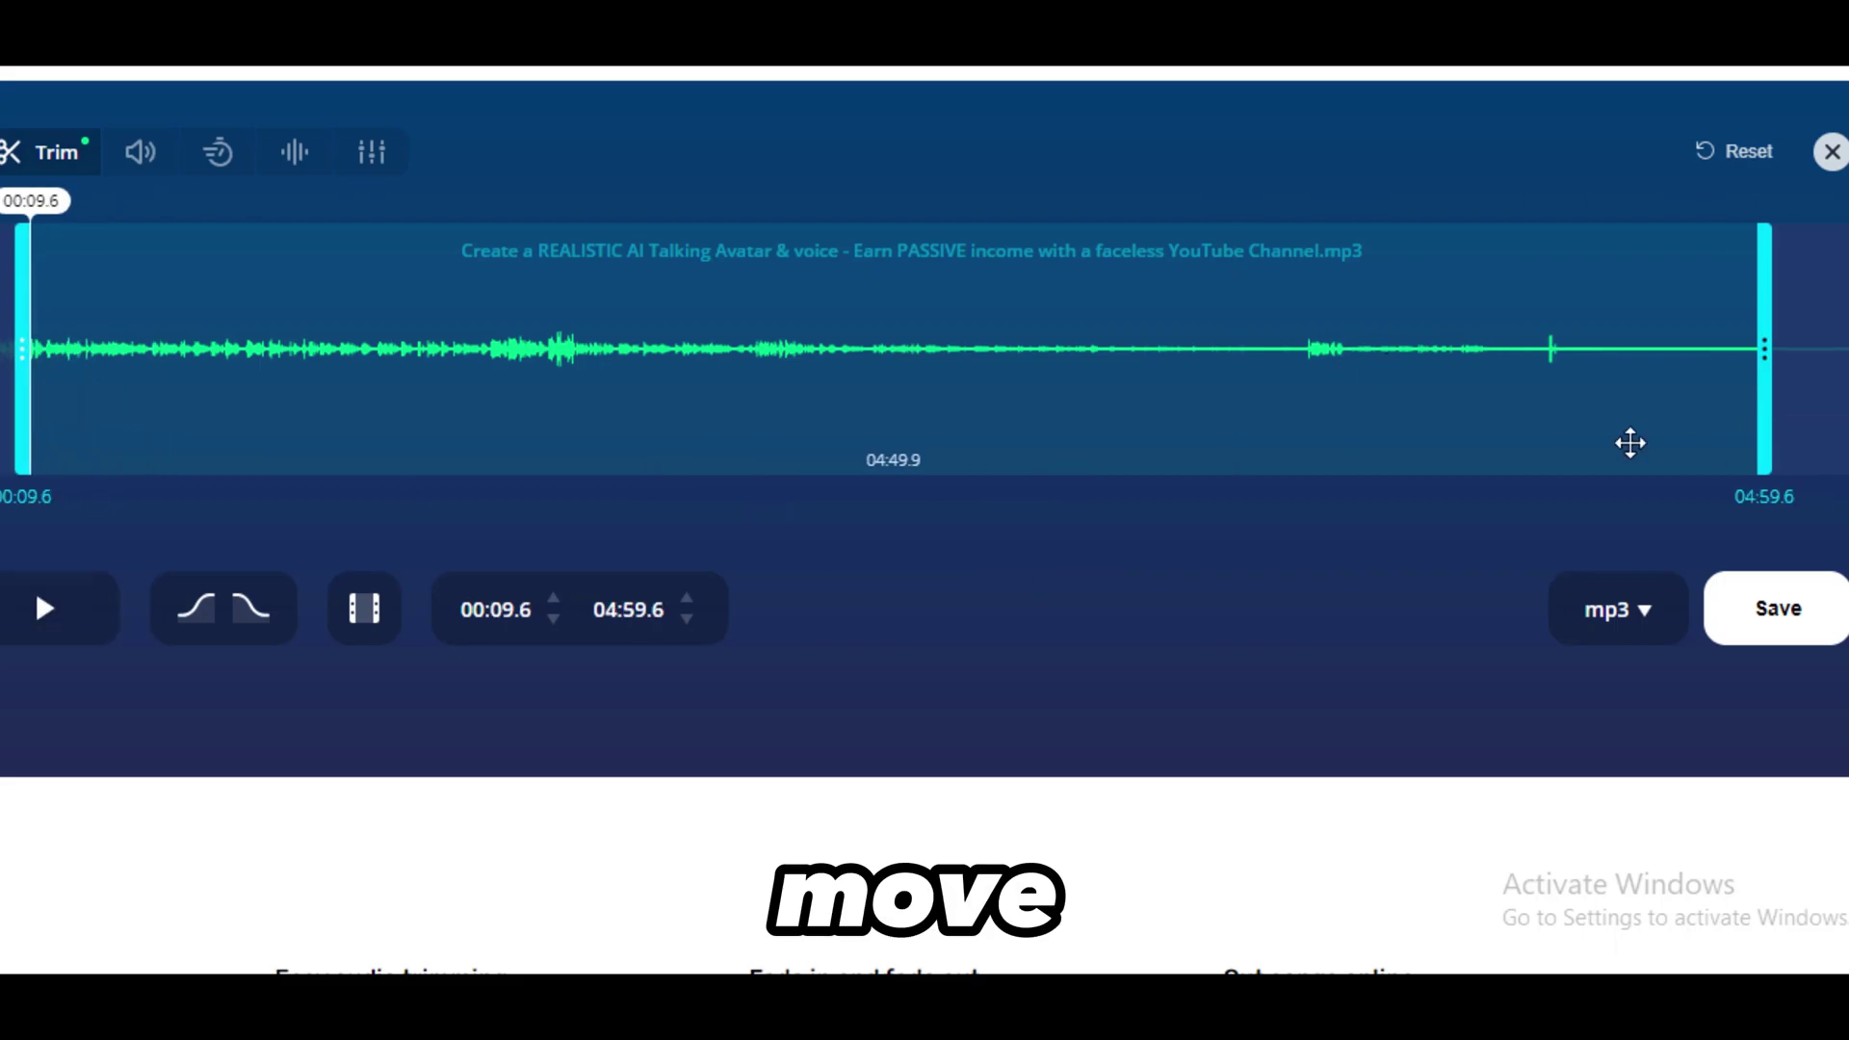
Step: Cut and save two clips: 00:25.6–01:20.5 and 01:20.4–02:22.0
left_click_drag(1630, 441, 460, 446)
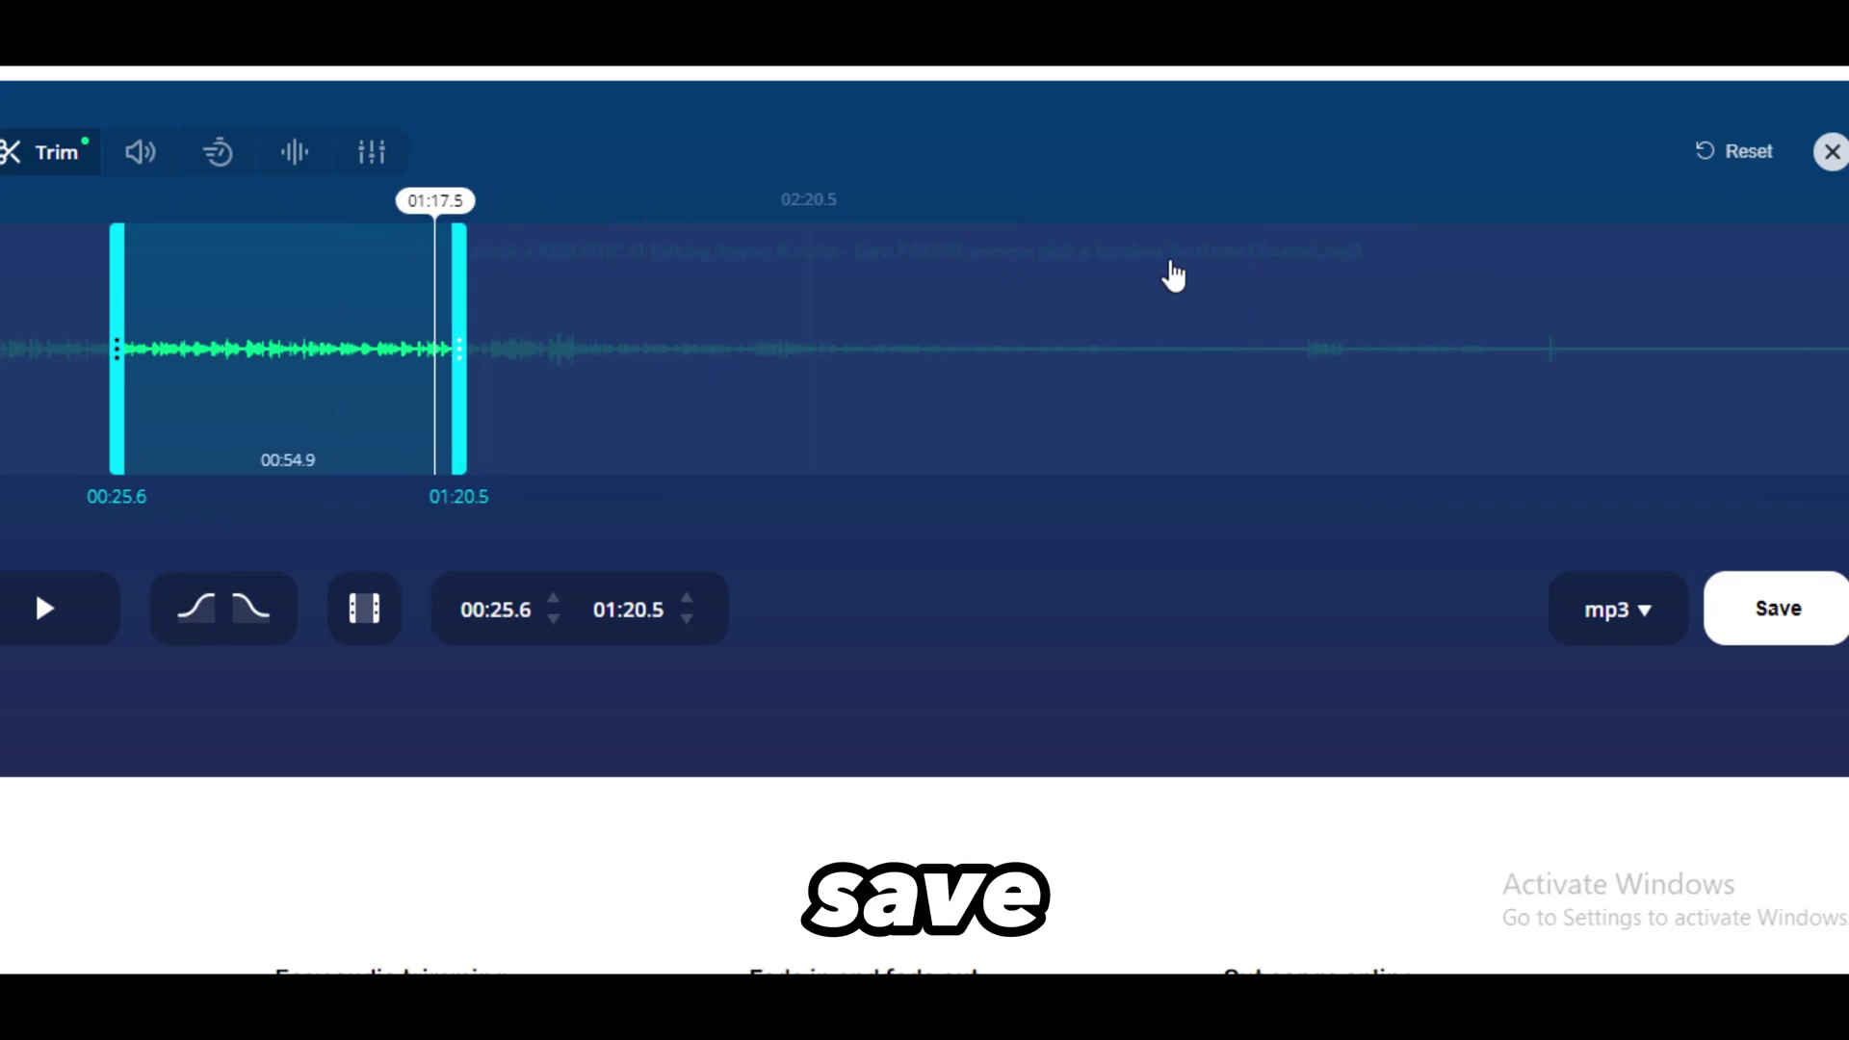
left_click(1784, 621)
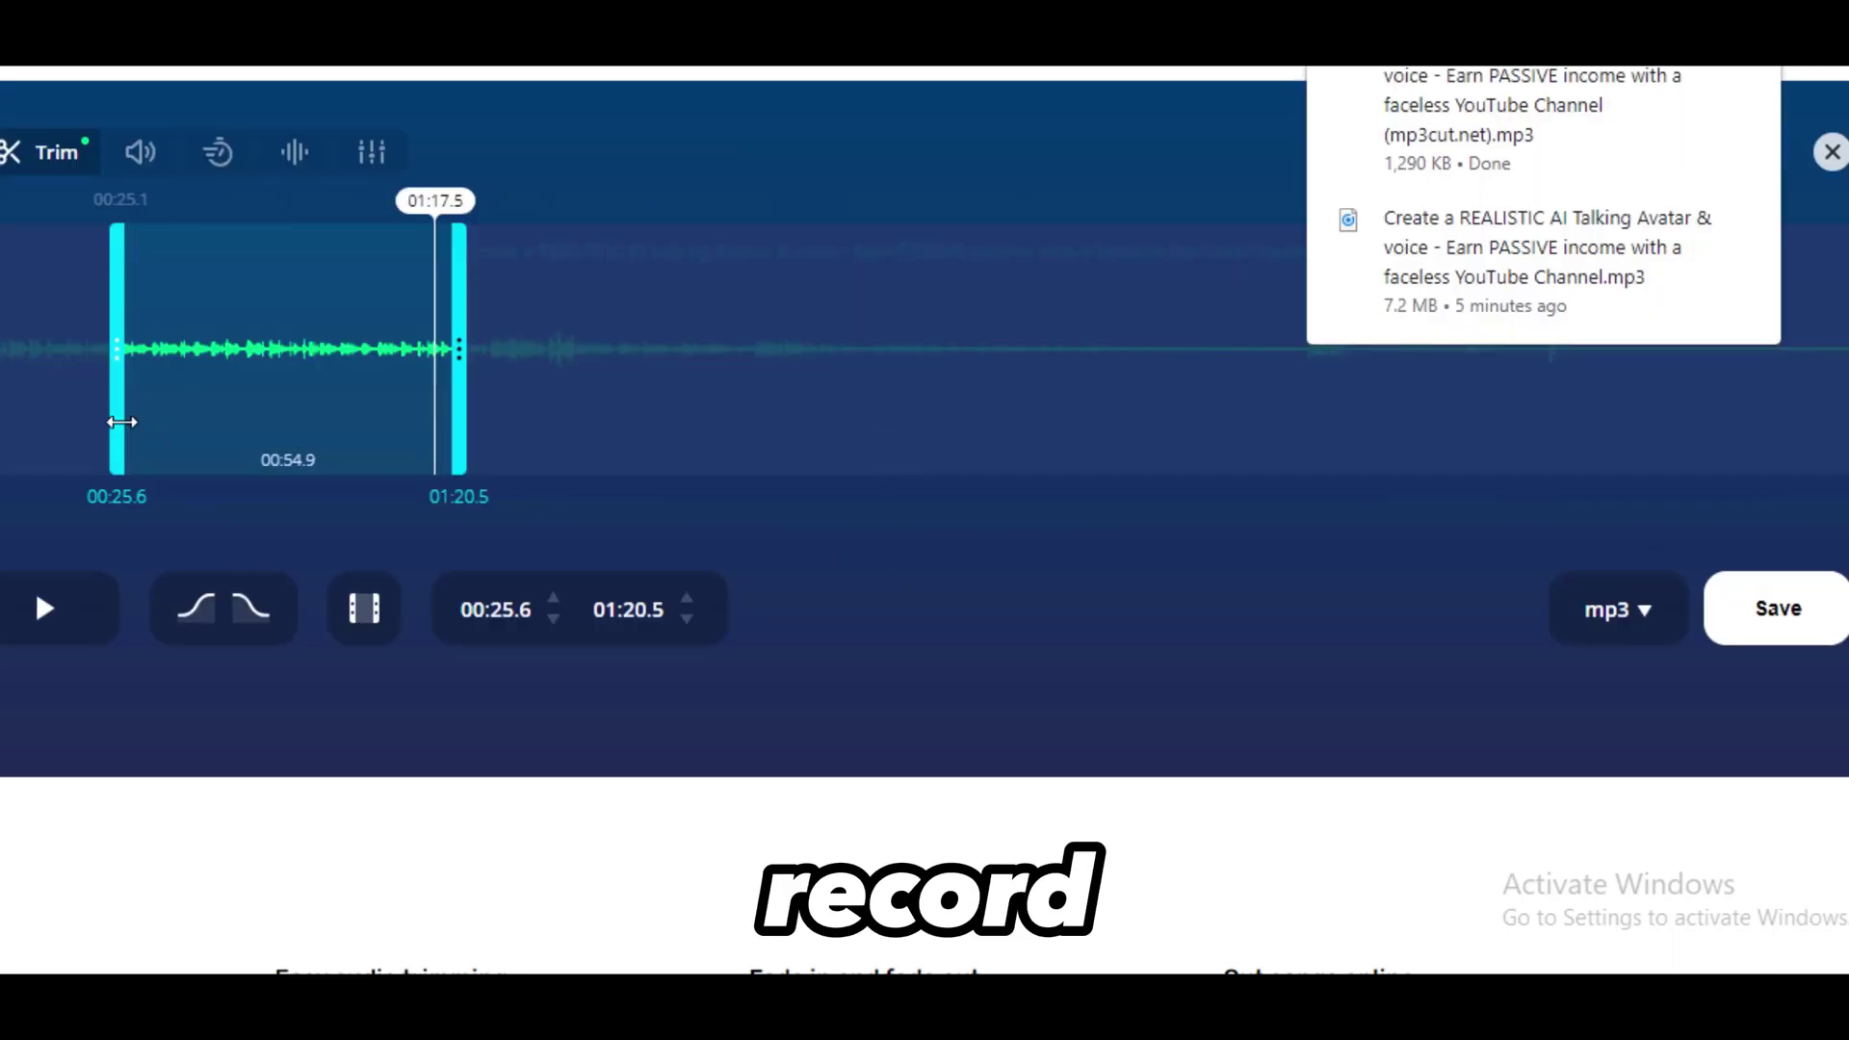
left_click_drag(124, 417, 825, 414)
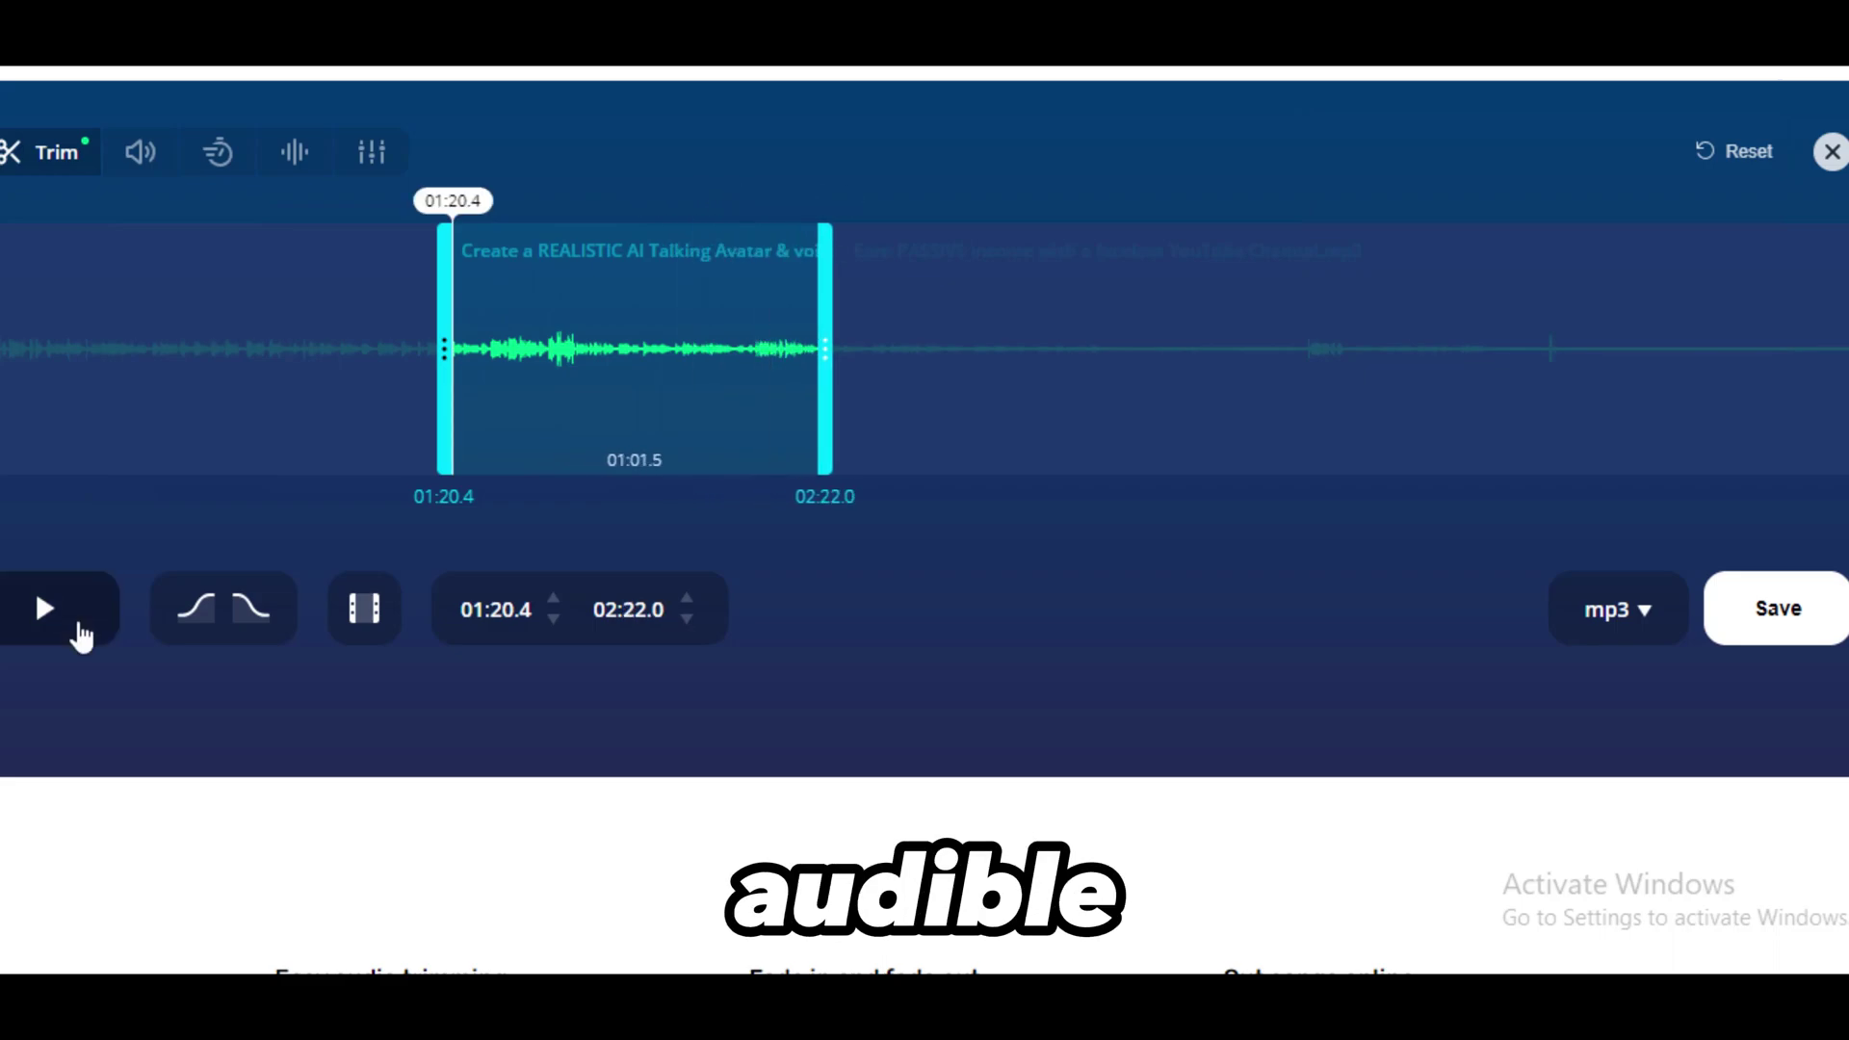
left_click(1800, 611)
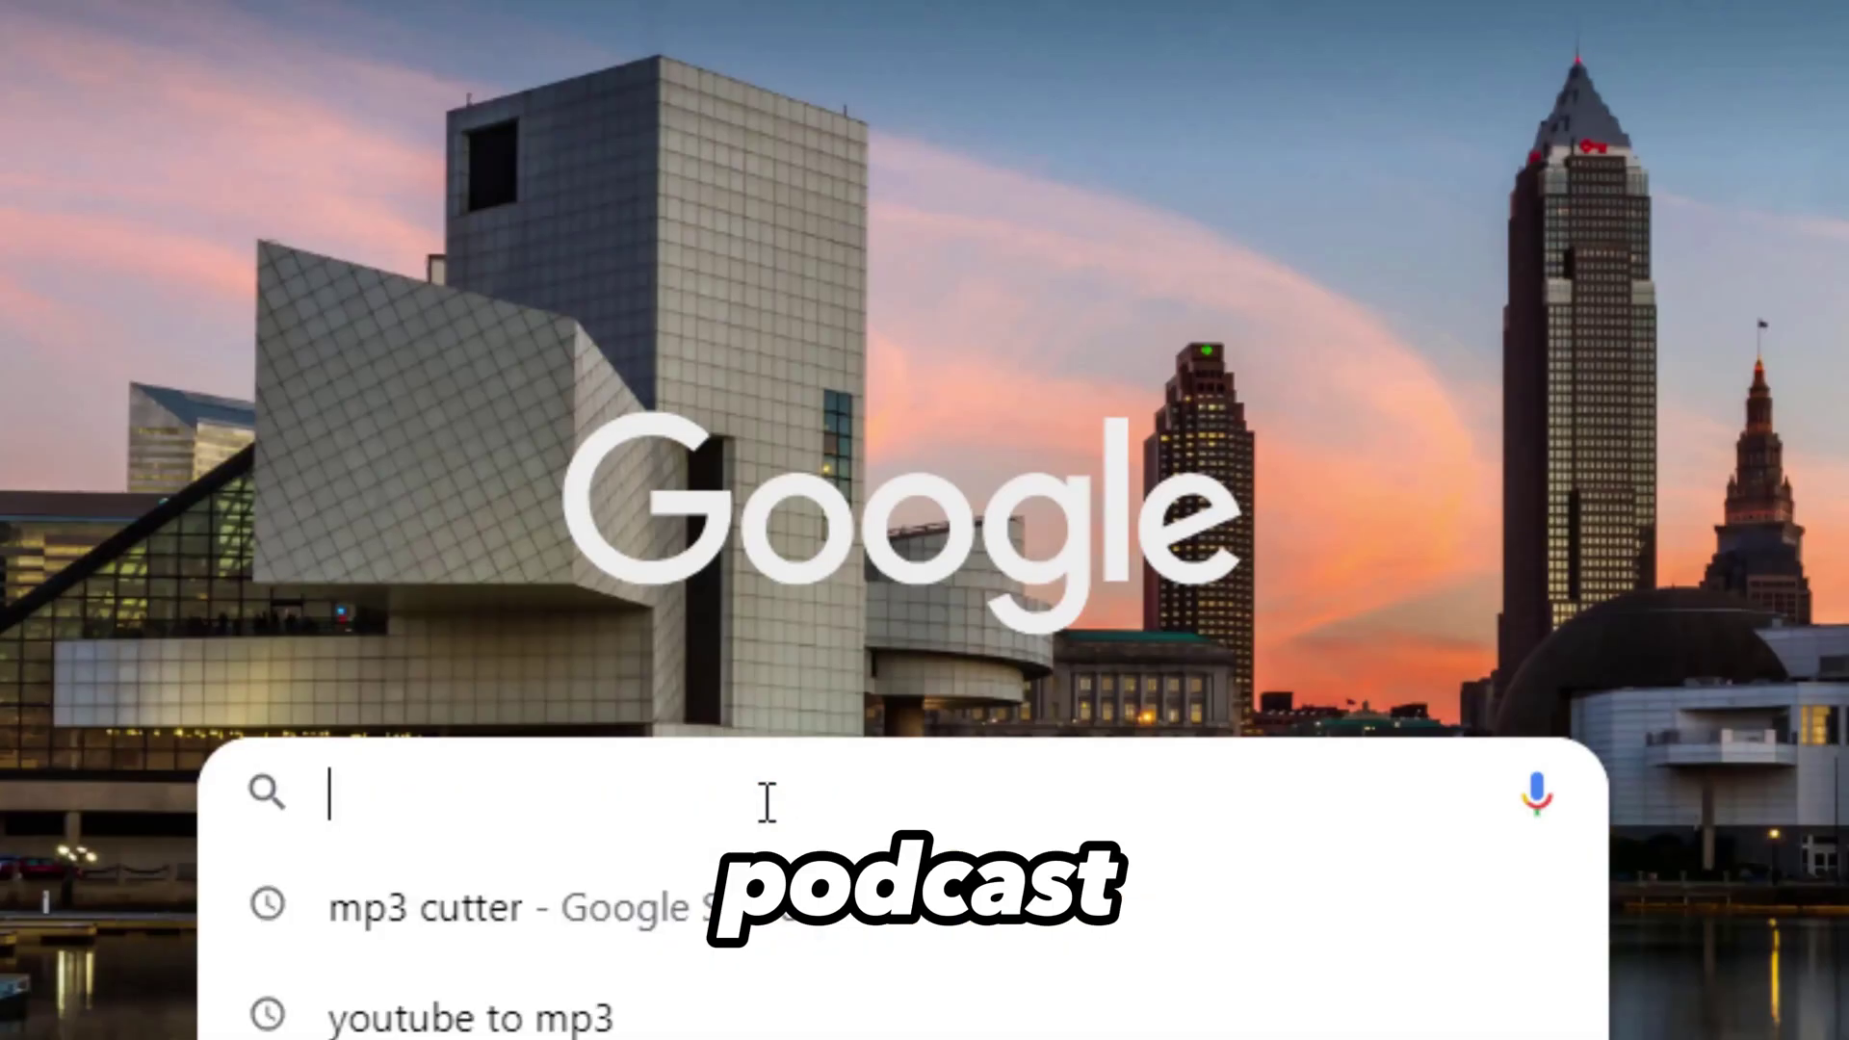
Step: Search 'adobe enhancer' and play Adobe Podcast's enhanced speech preview of the clip
type("adobe enhance")
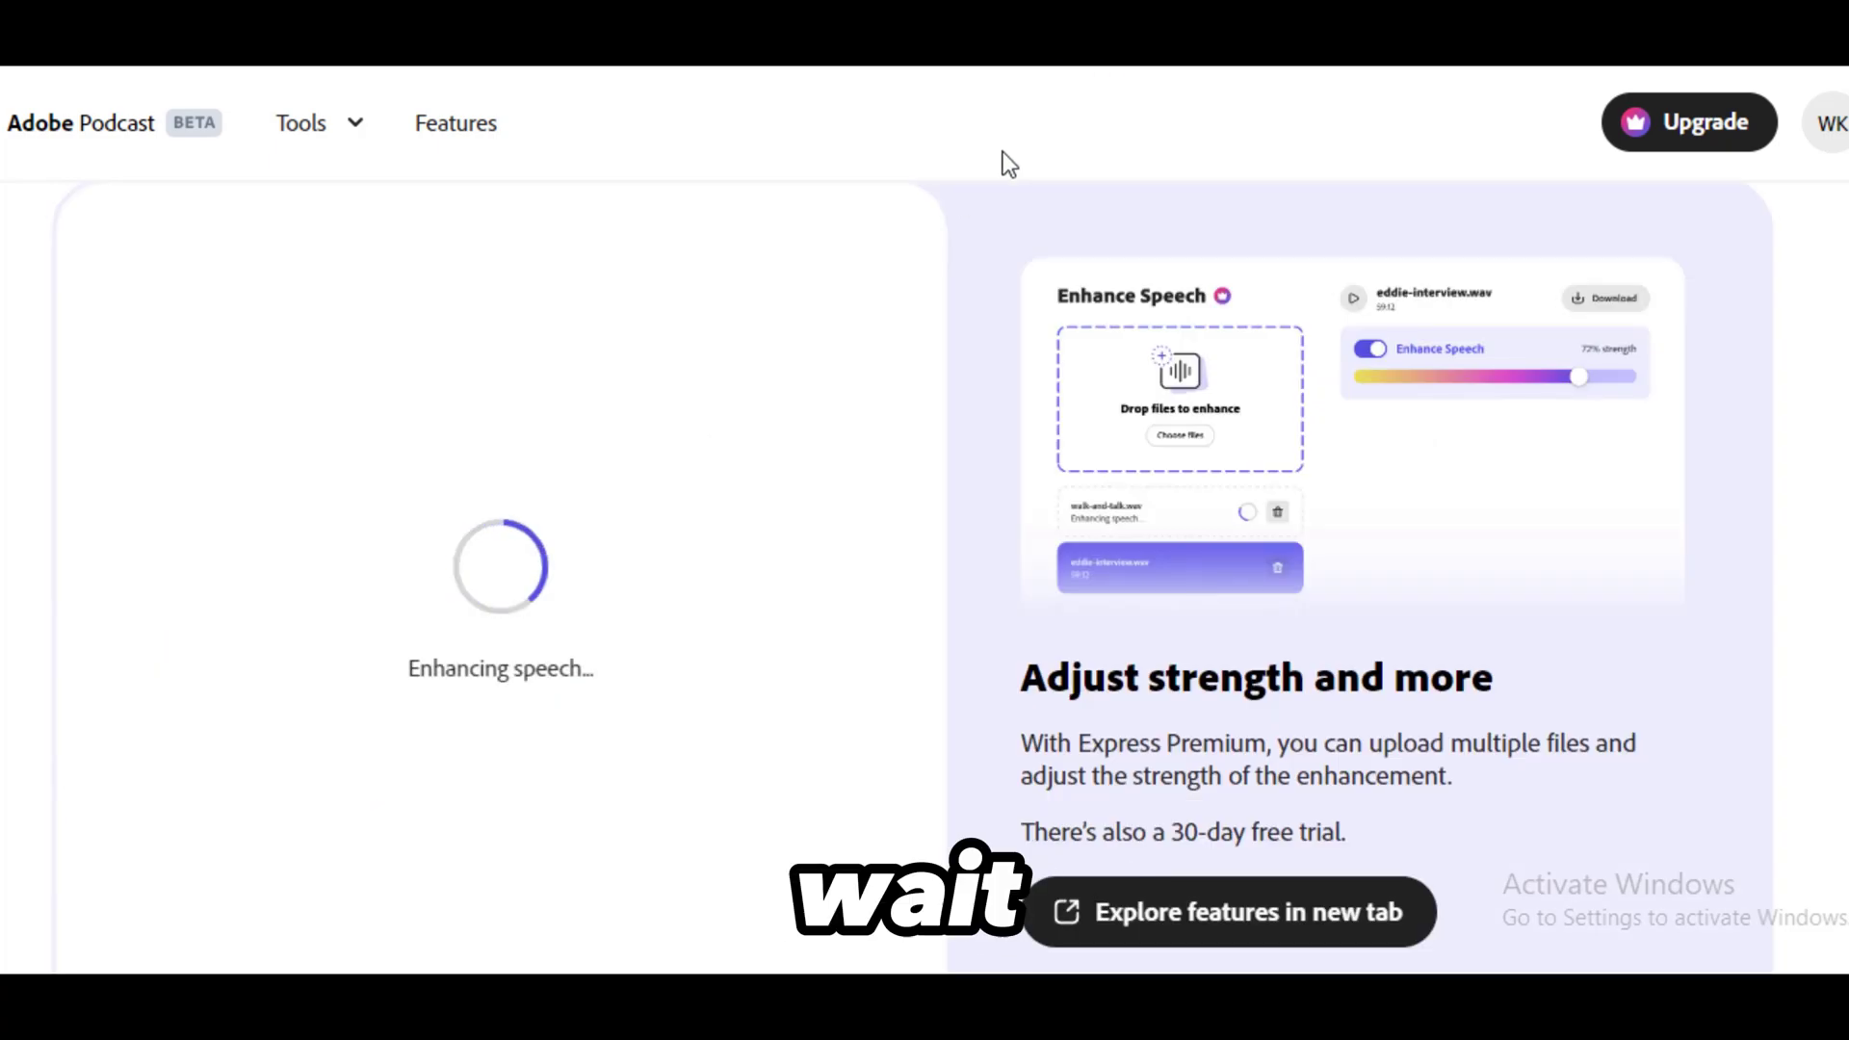
scroll(863, 345, "down", 2)
left_click(306, 454)
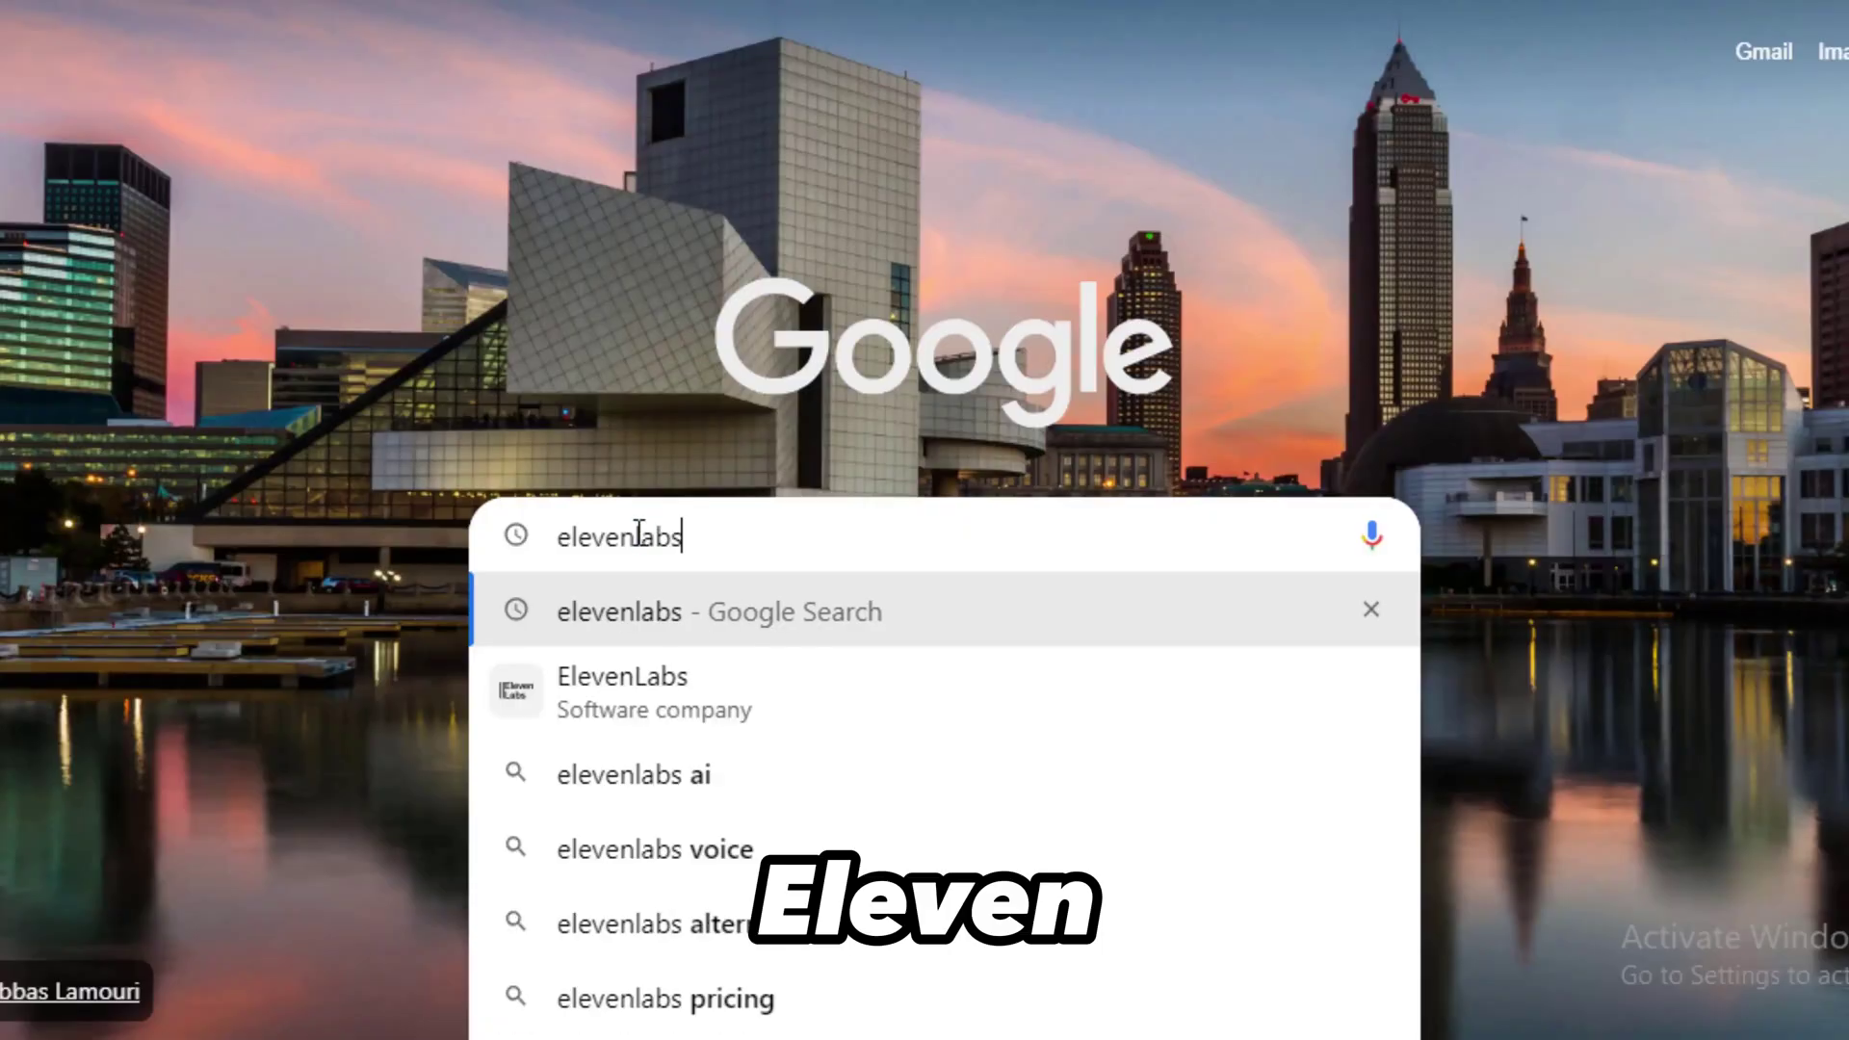
Step: Open elevenlabs.io from the search results and inspect the Starter plan's monthly price
key("Return")
left_click(322, 430)
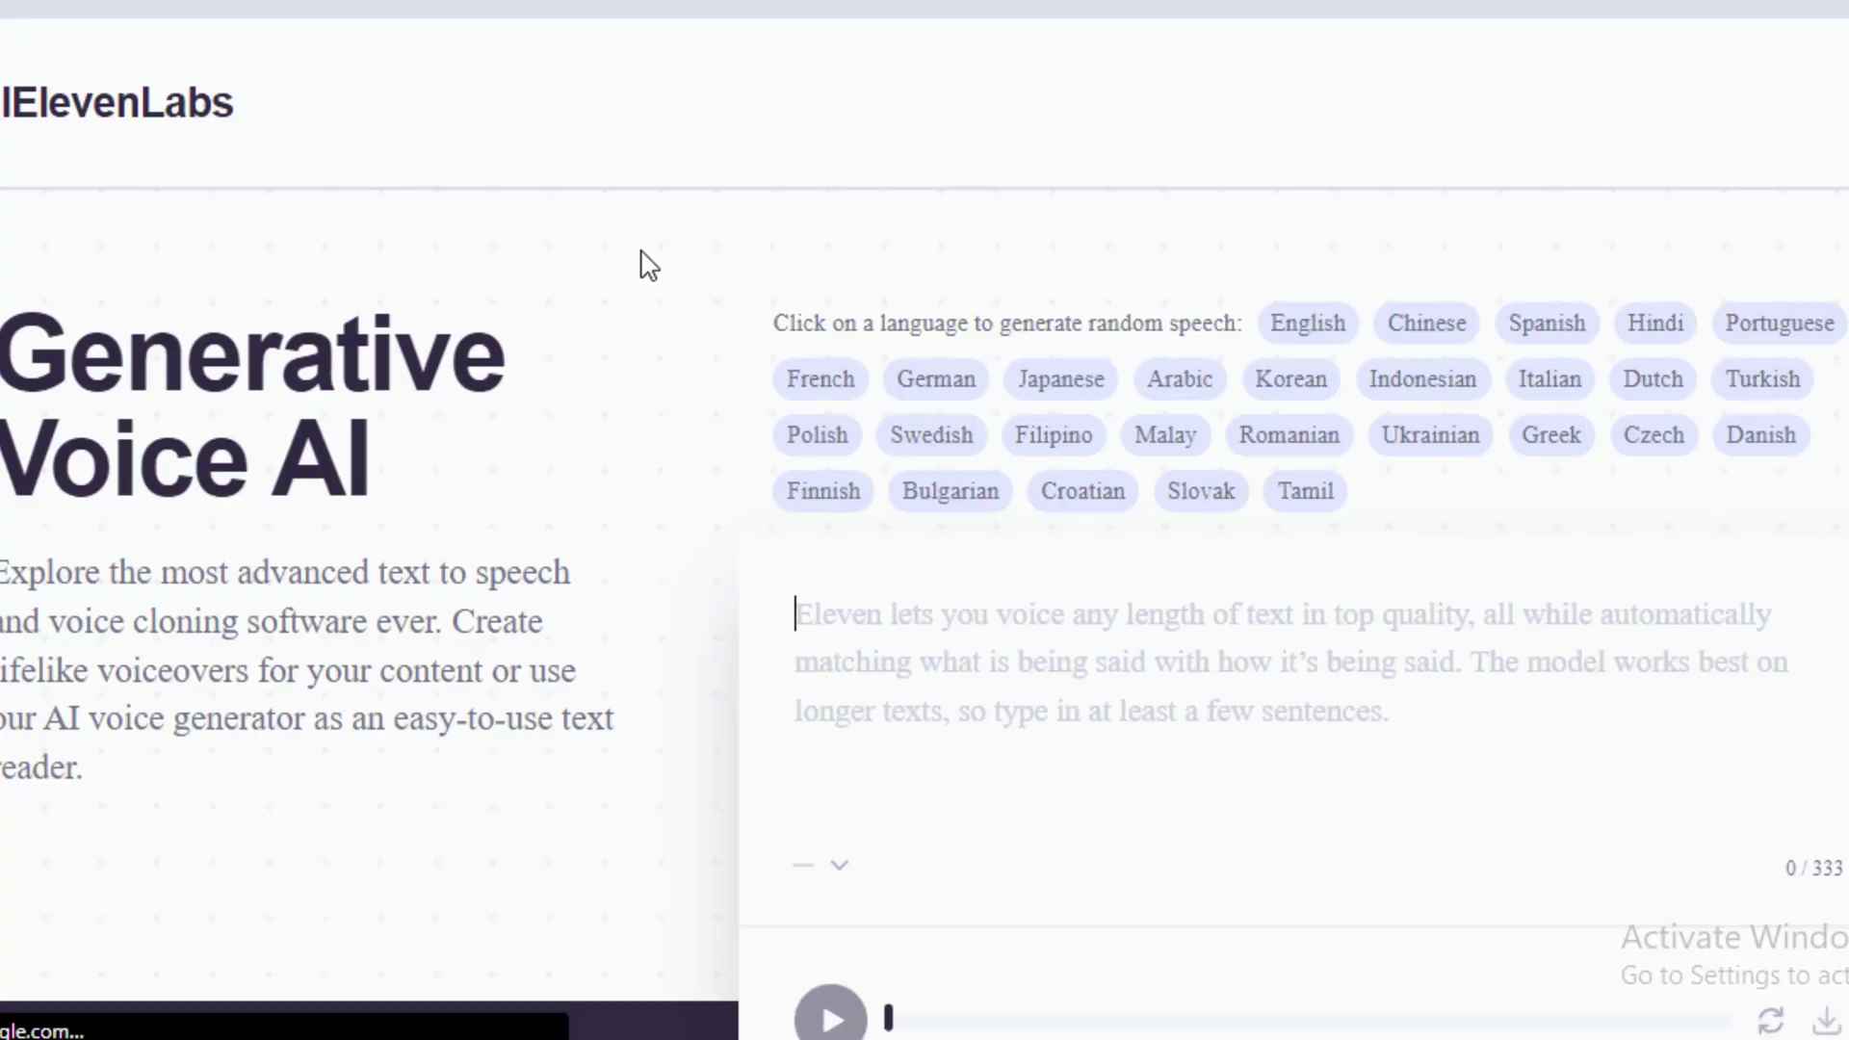
scroll(652, 350, "down", 5)
scroll(264, 800, "up", 2)
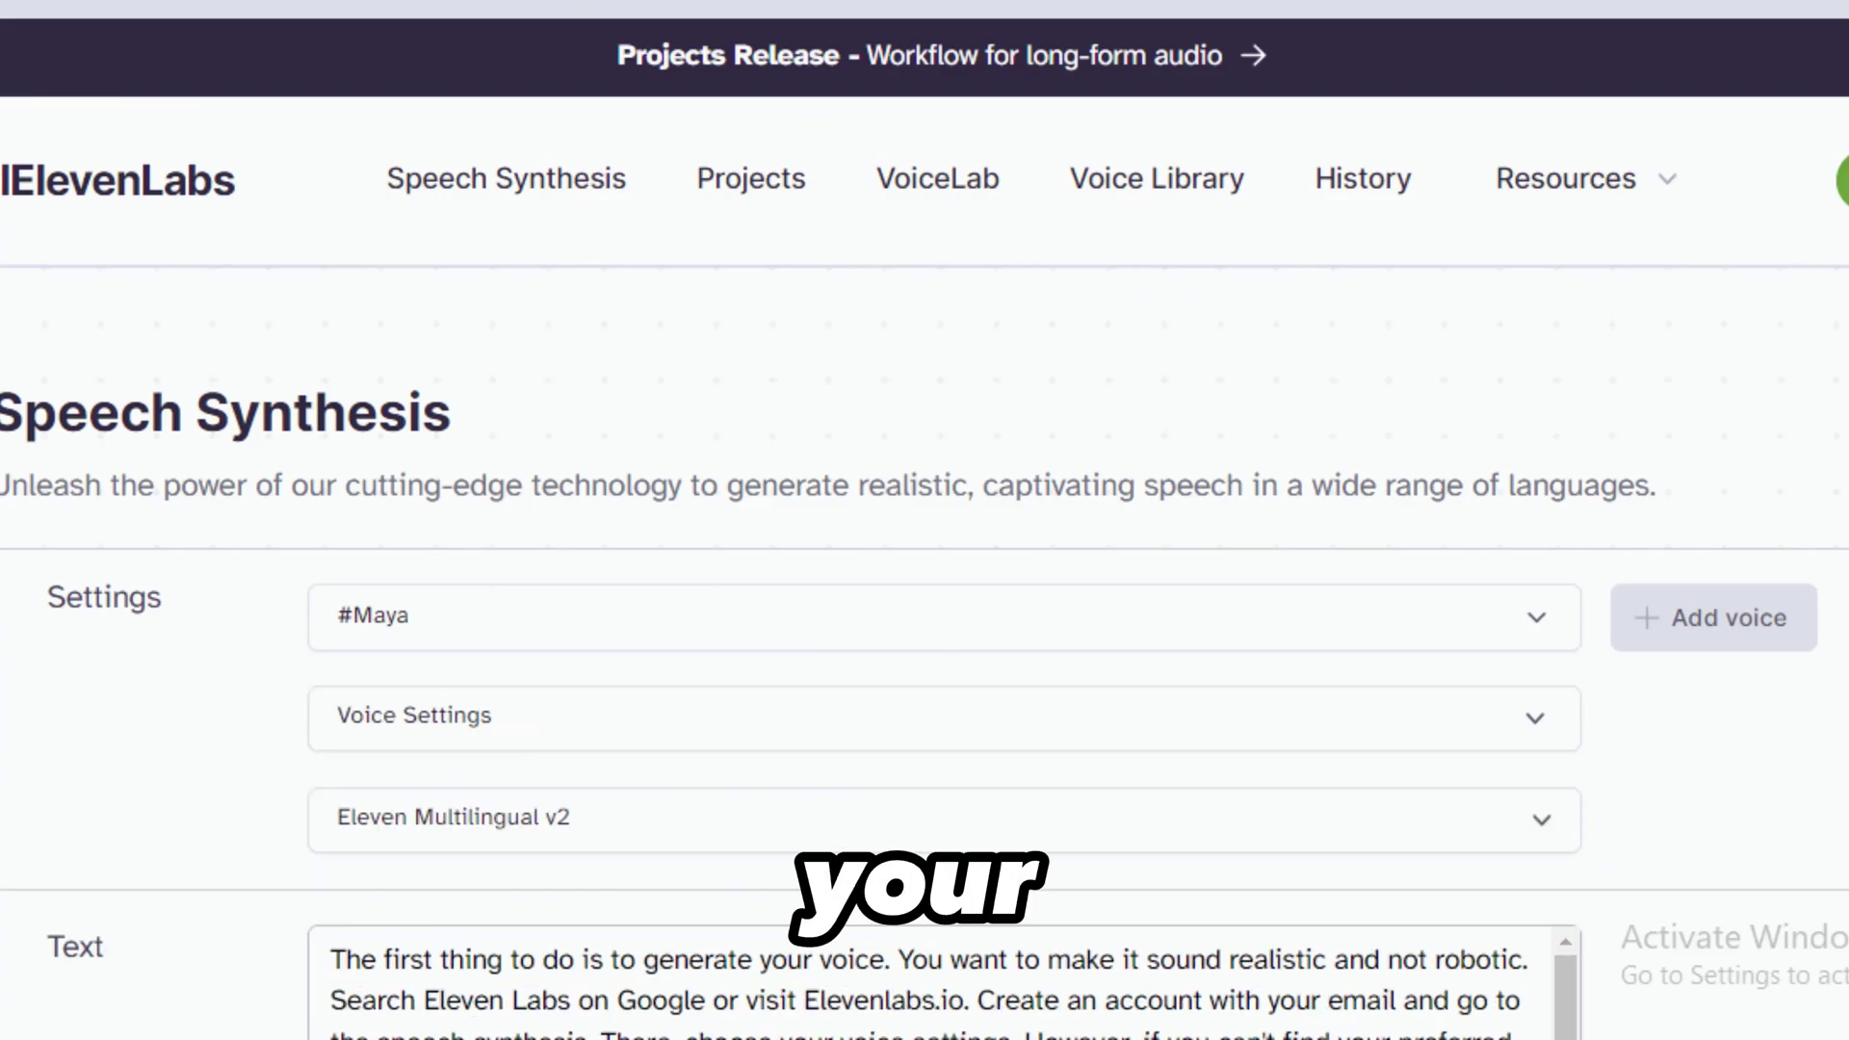
scroll(1073, 446, "down", 2)
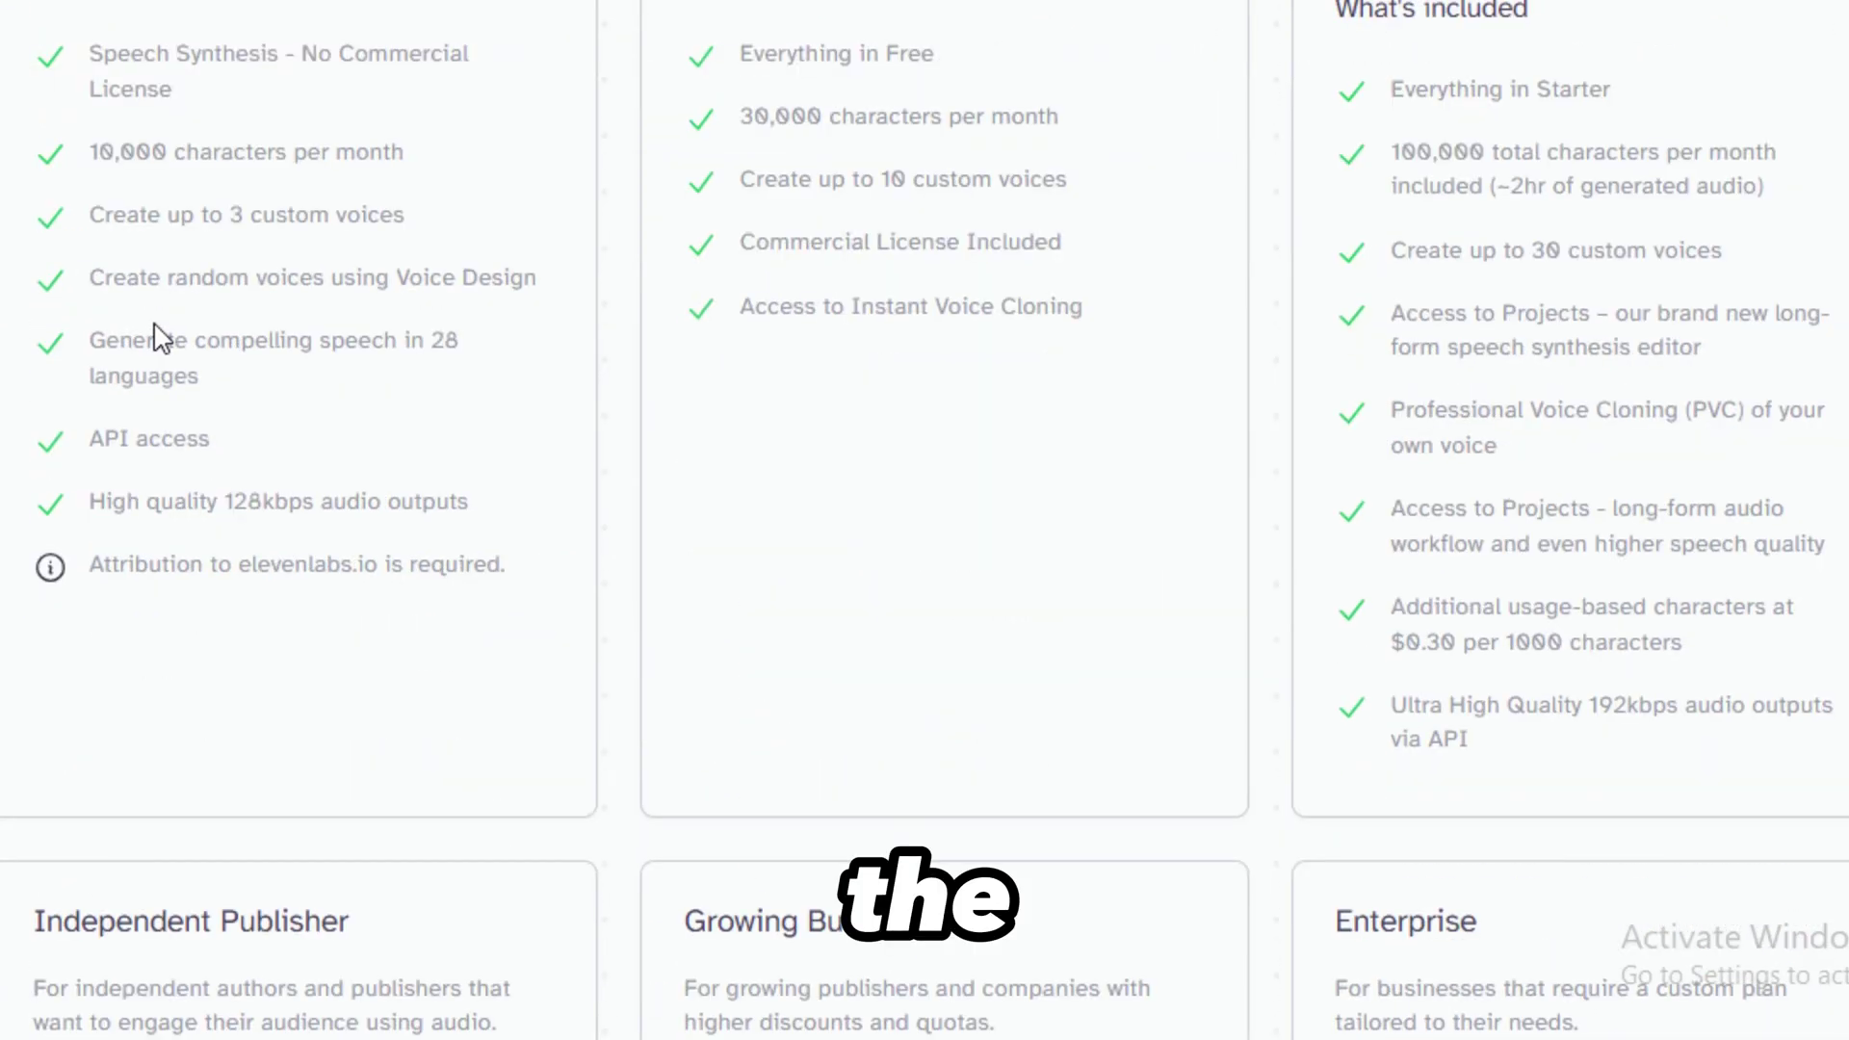
scroll(157, 338, "up", 5)
scroll(215, 475, "down", 4)
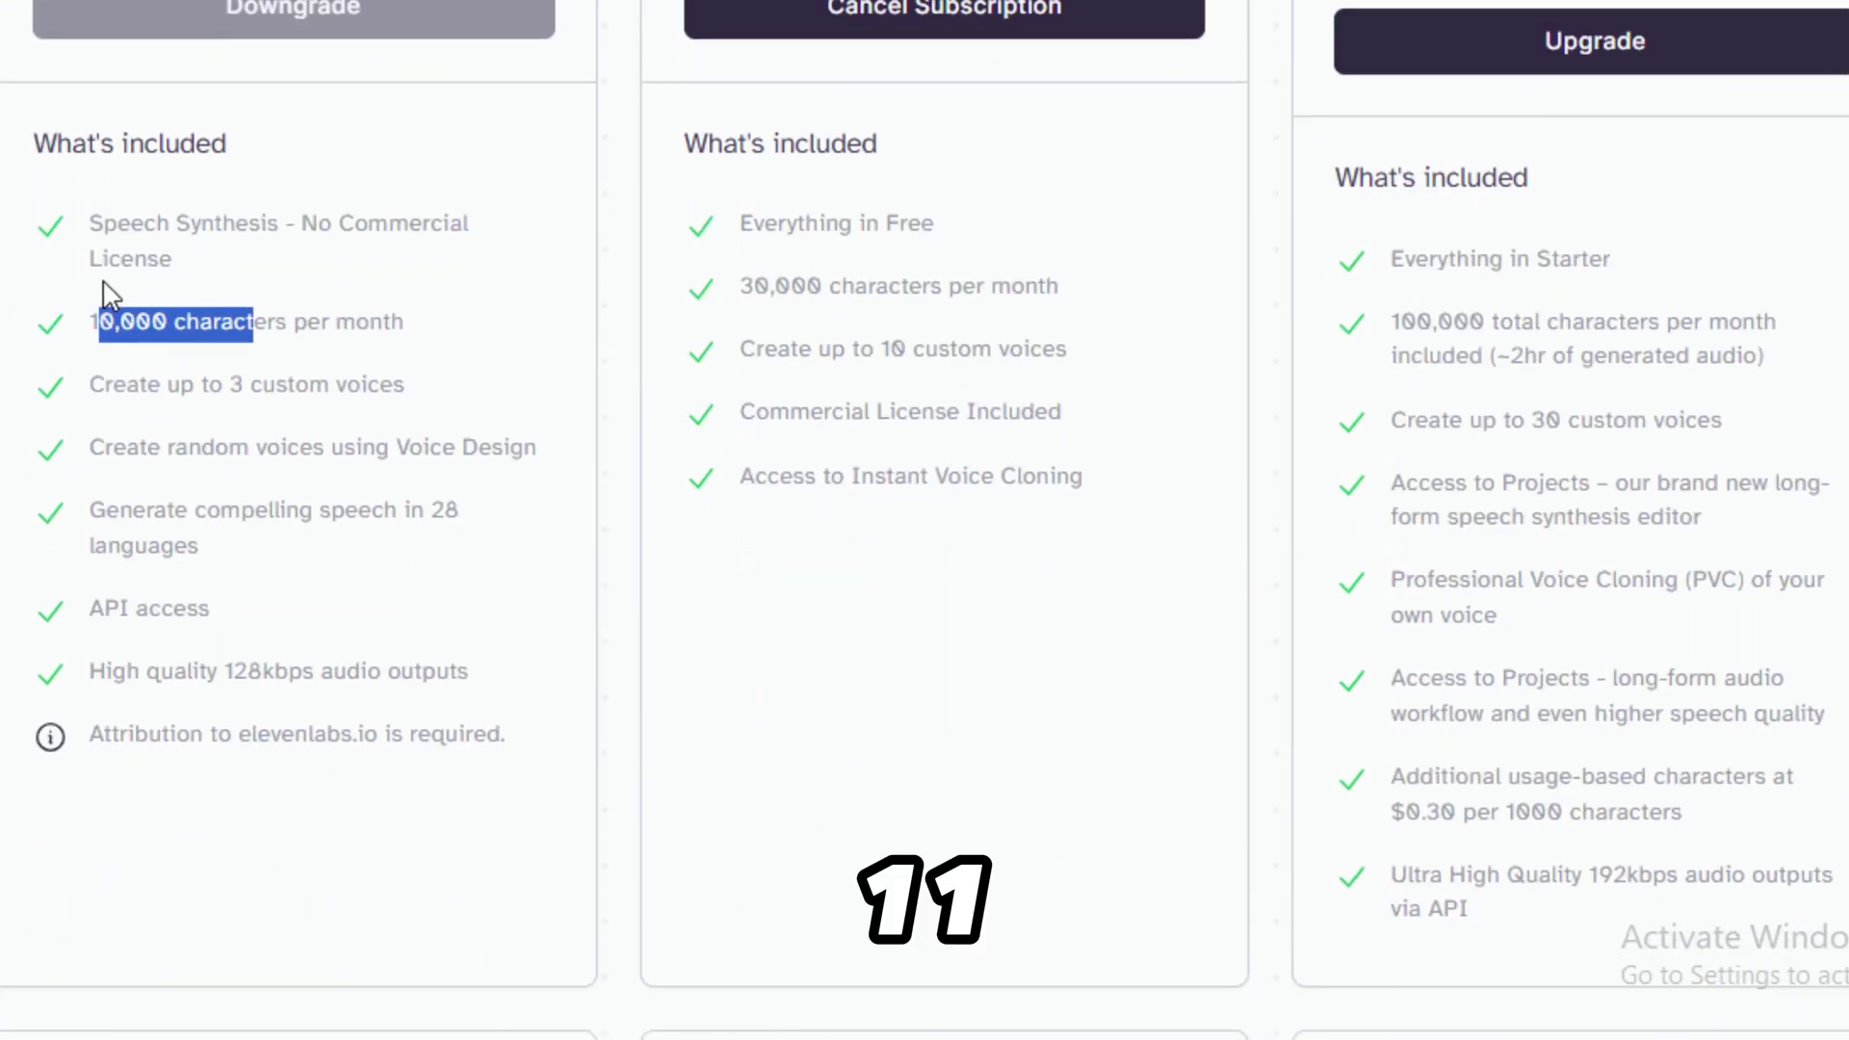
scroll(743, 429, "up", 5)
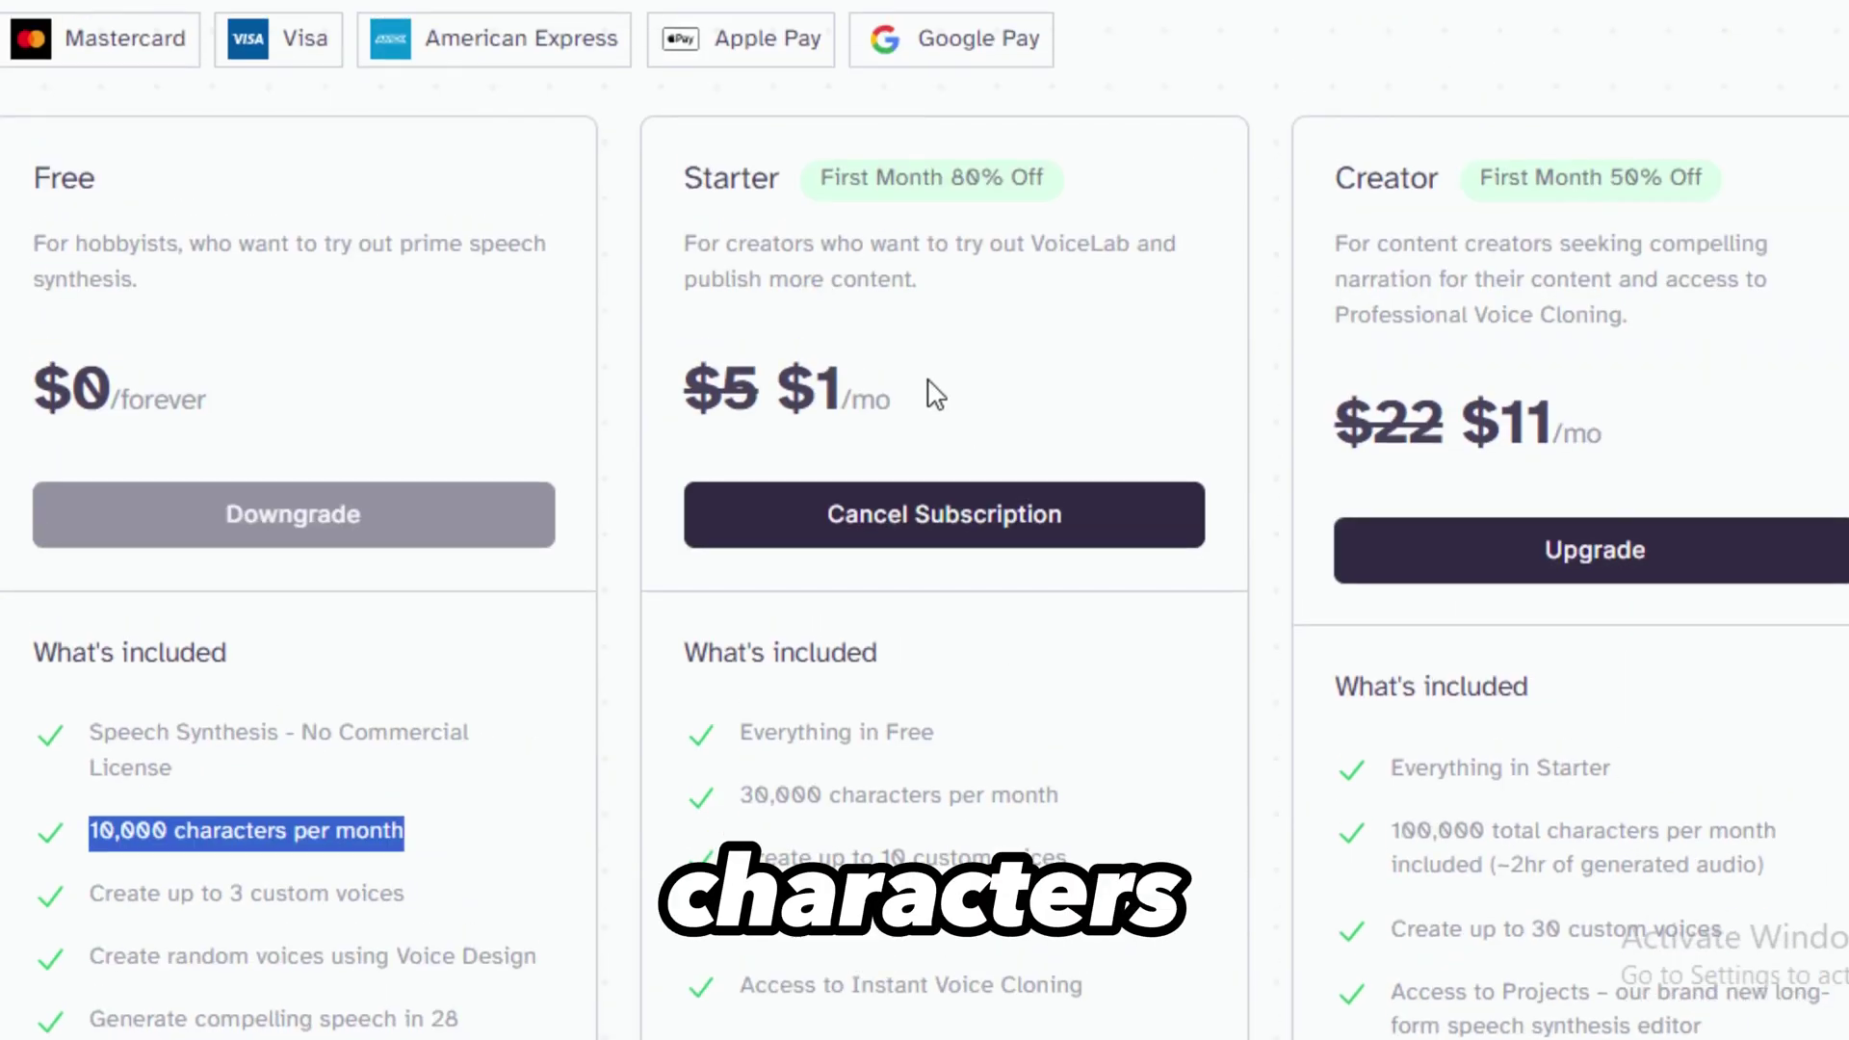
left_click_drag(941, 414, 736, 362)
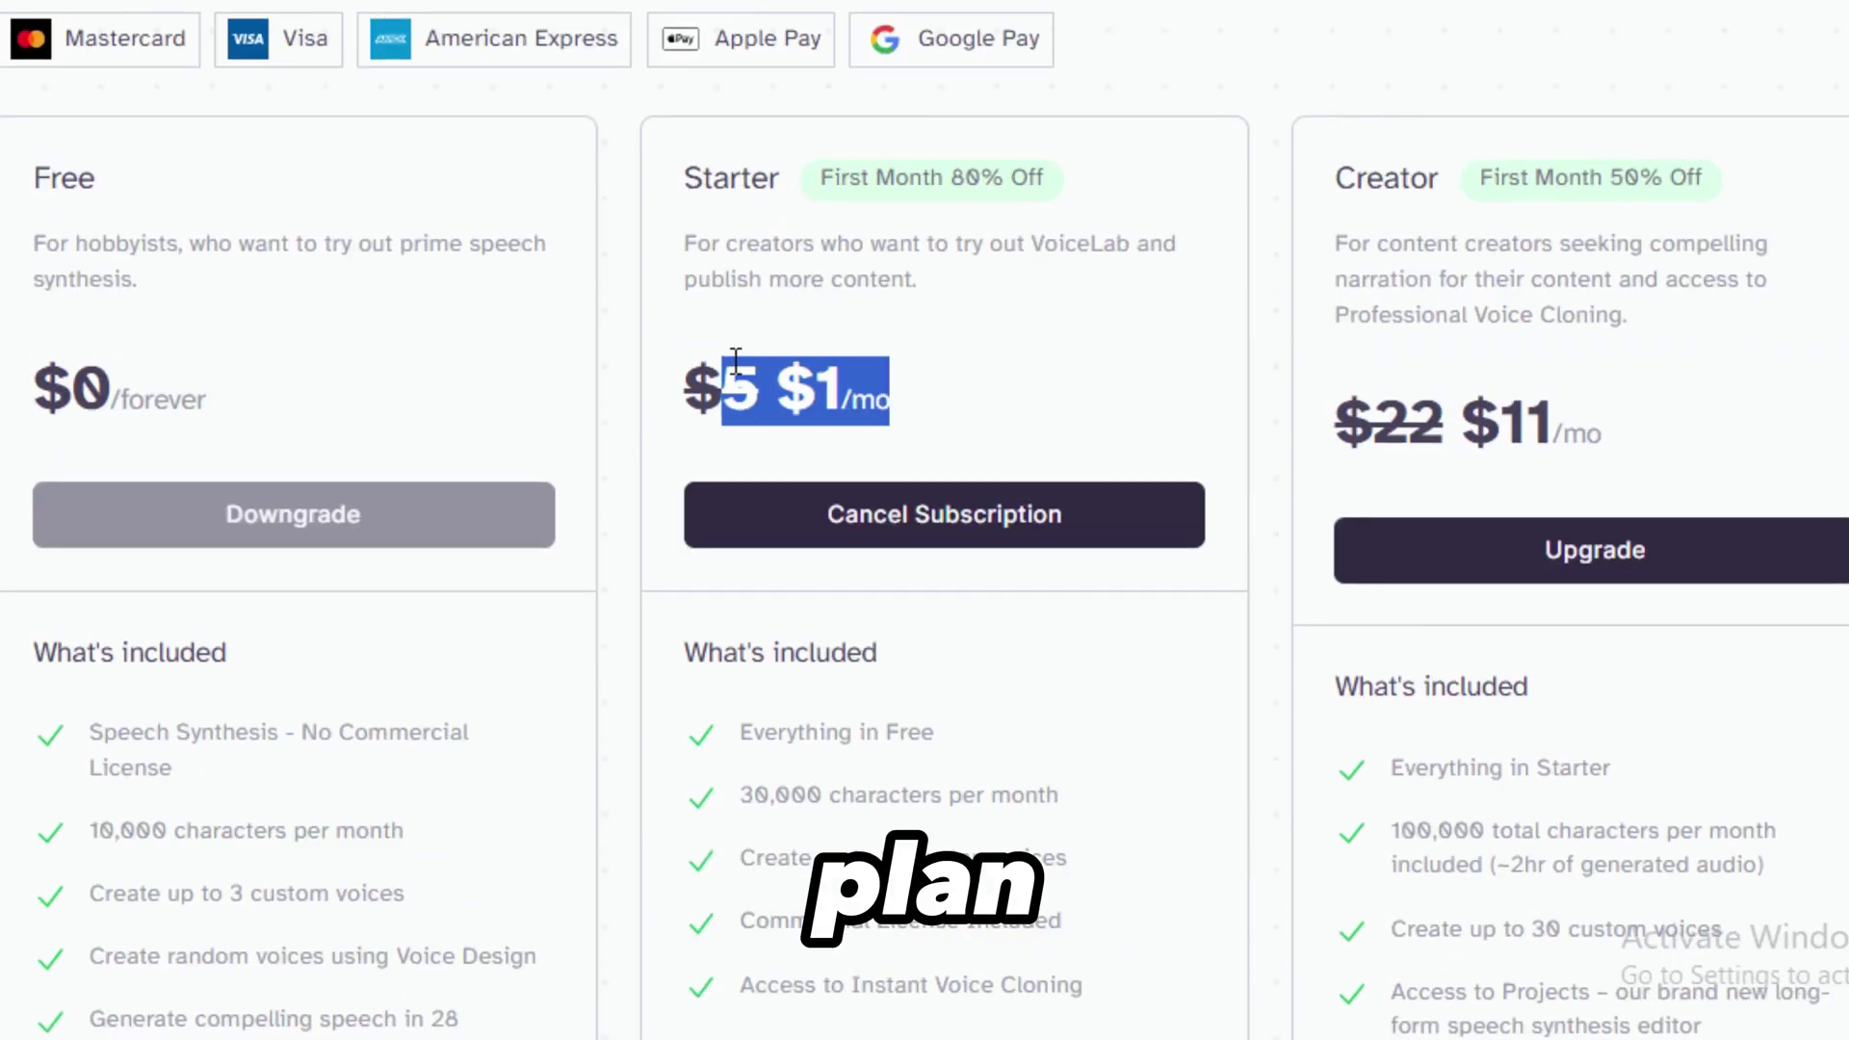
left_click(867, 392)
scroll(871, 481, "down", 4)
scroll(871, 590, "up", 2)
Step: Compare the Free and Creator plan limits, then check the account's subscription details
left_click_drag(1059, 627, 826, 627)
left_click_drag(1067, 688, 804, 664)
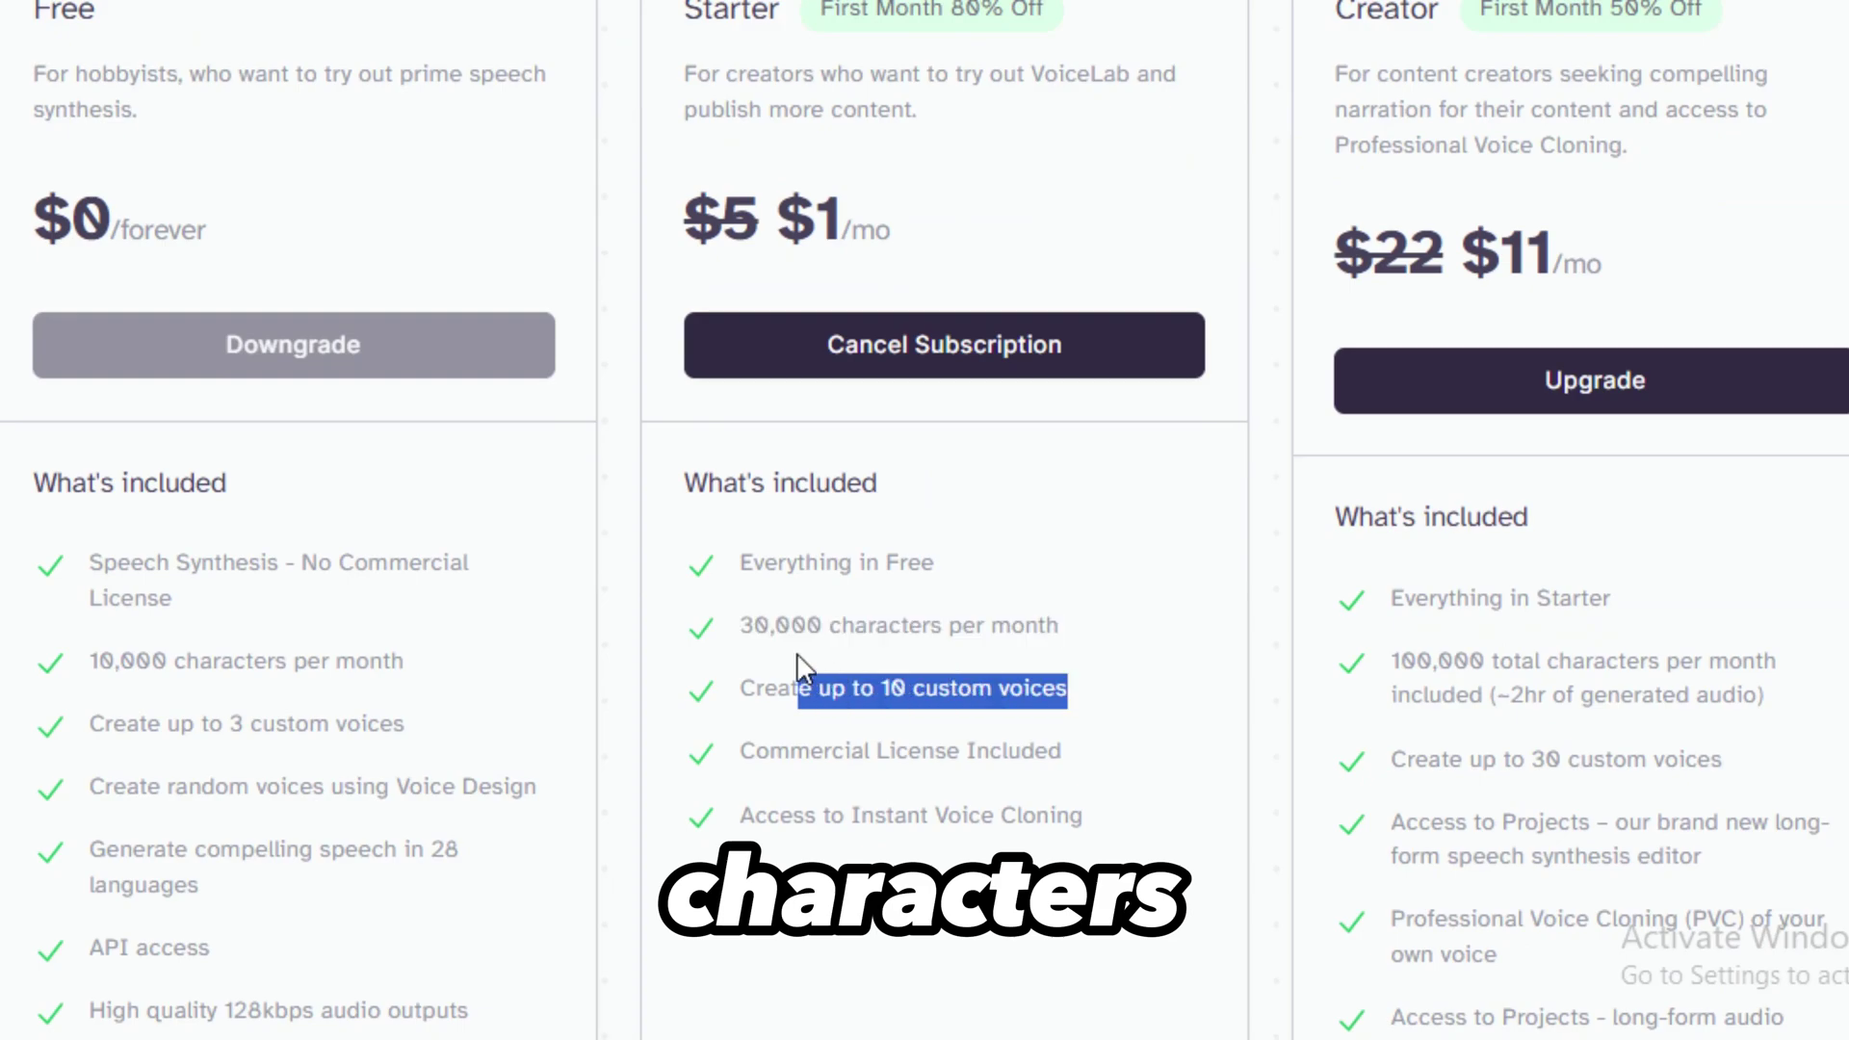
left_click_drag(404, 723, 262, 701)
scroll(732, 771, "down", 2)
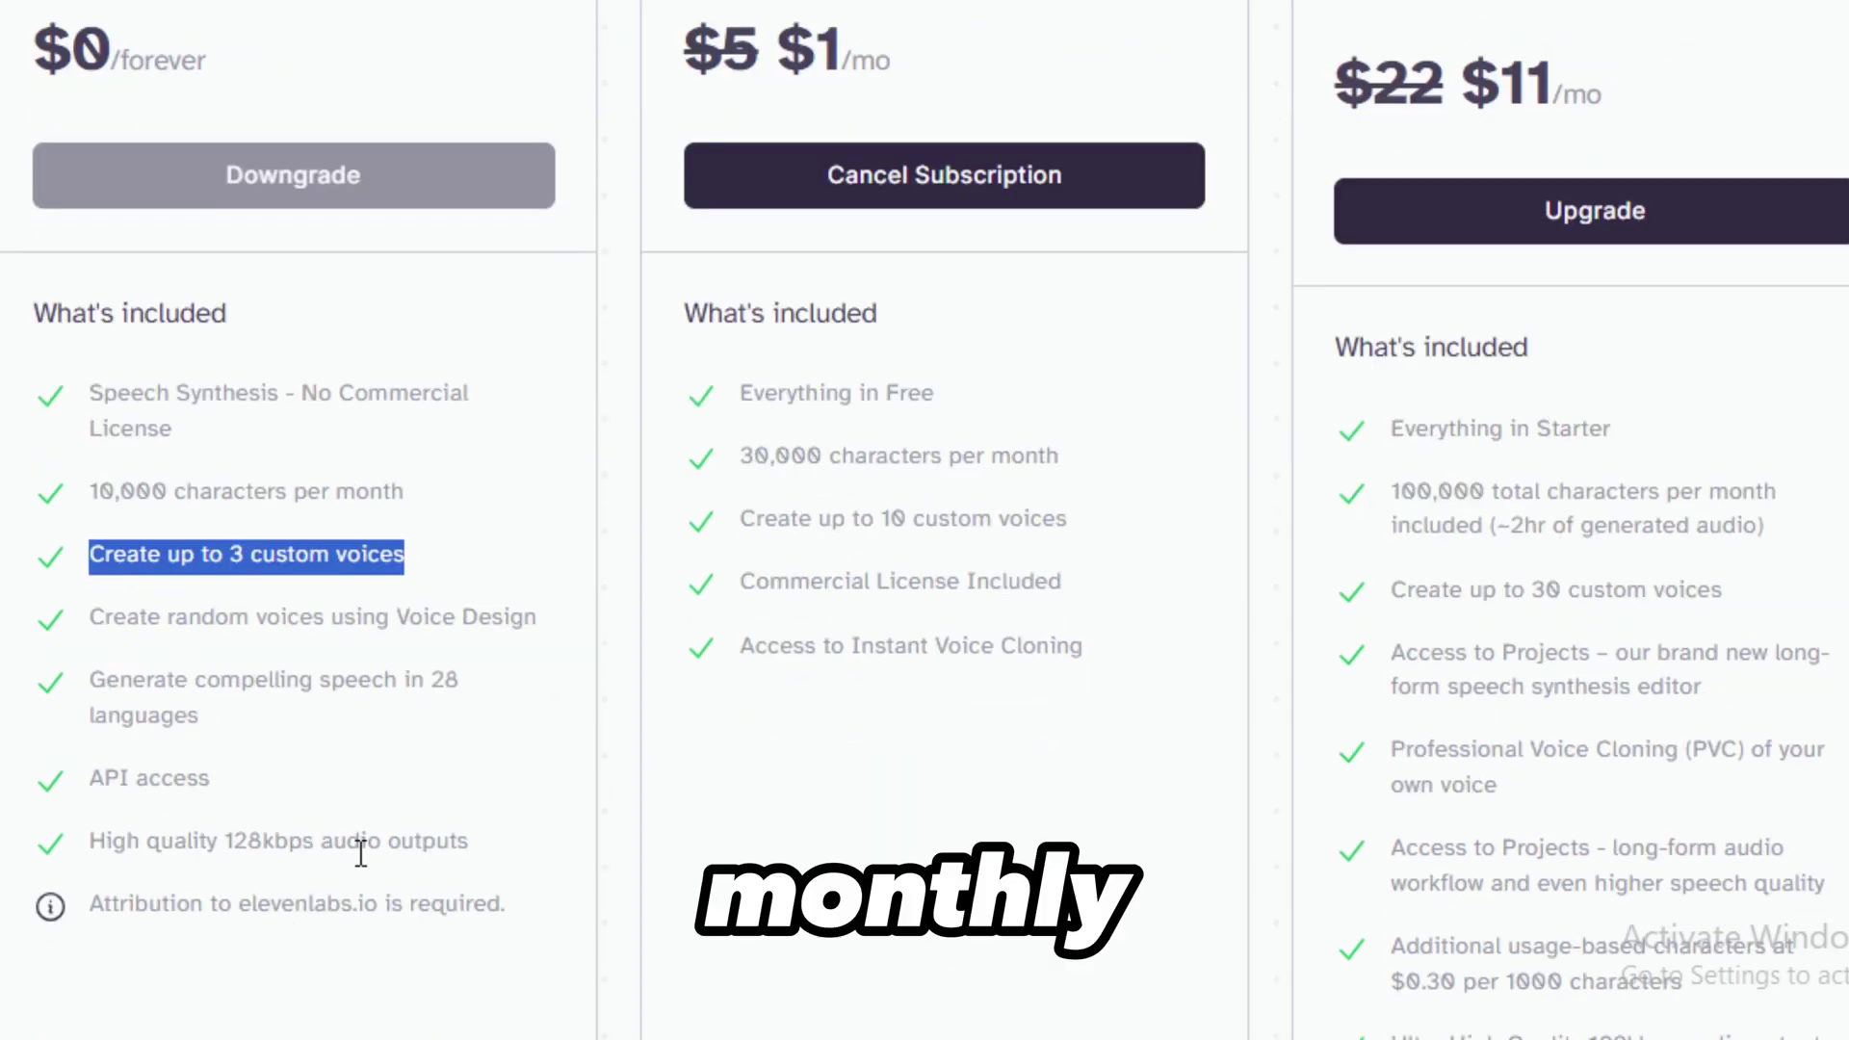
left_click(776, 717)
scroll(1573, 553, "down", 4)
scroll(1685, 578, "up", 4)
left_click_drag(1734, 607, 1391, 486)
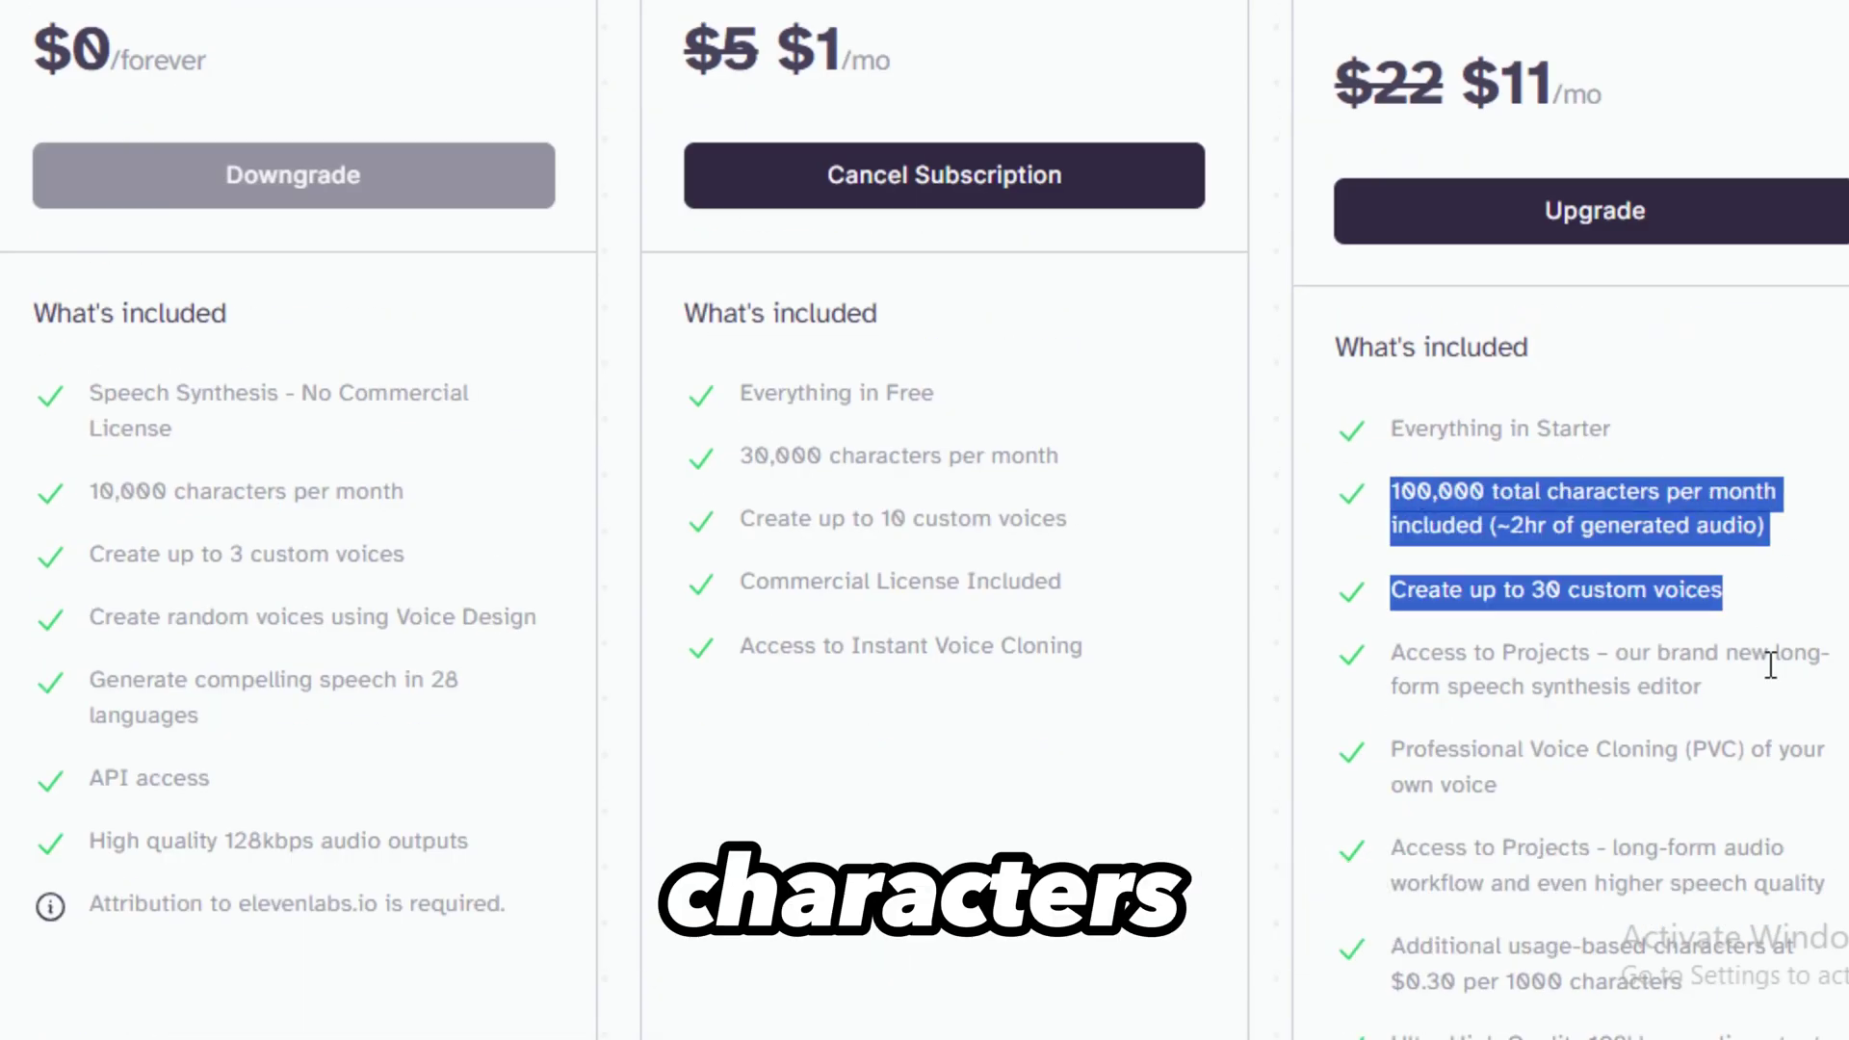
left_click(1540, 782)
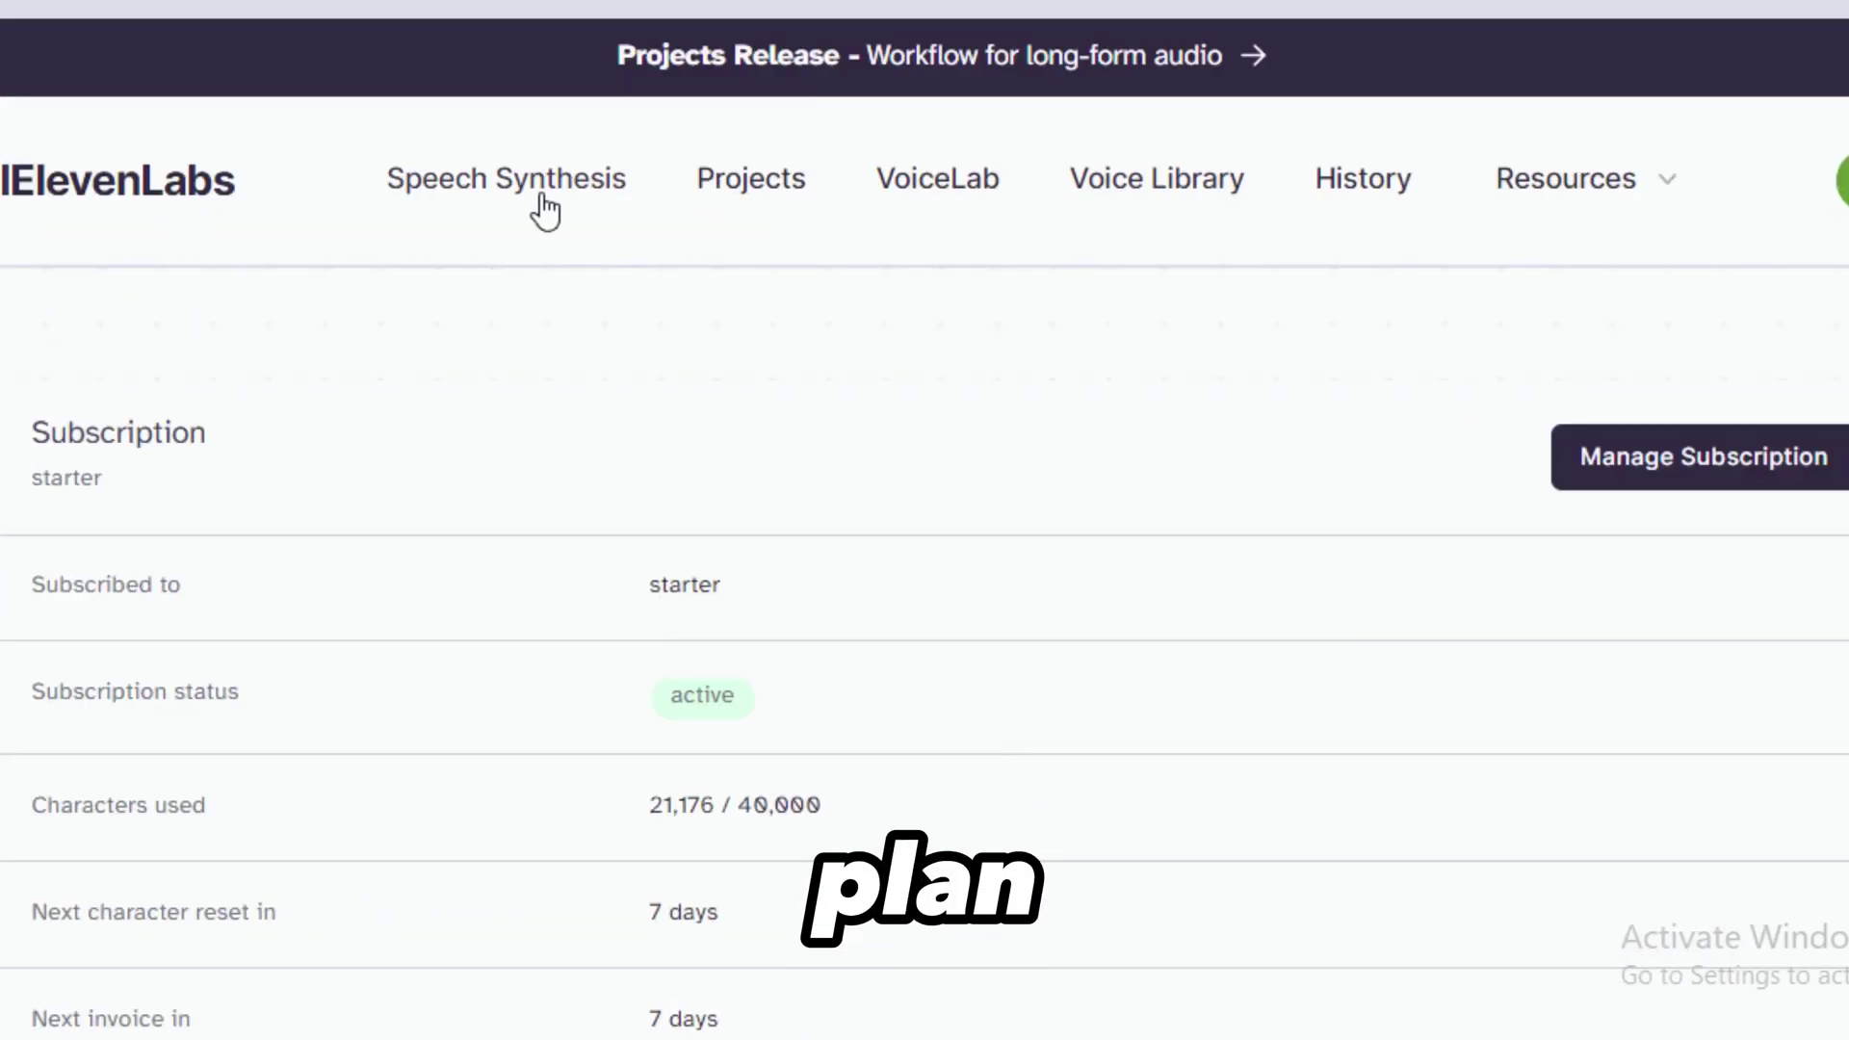
left_click(937, 178)
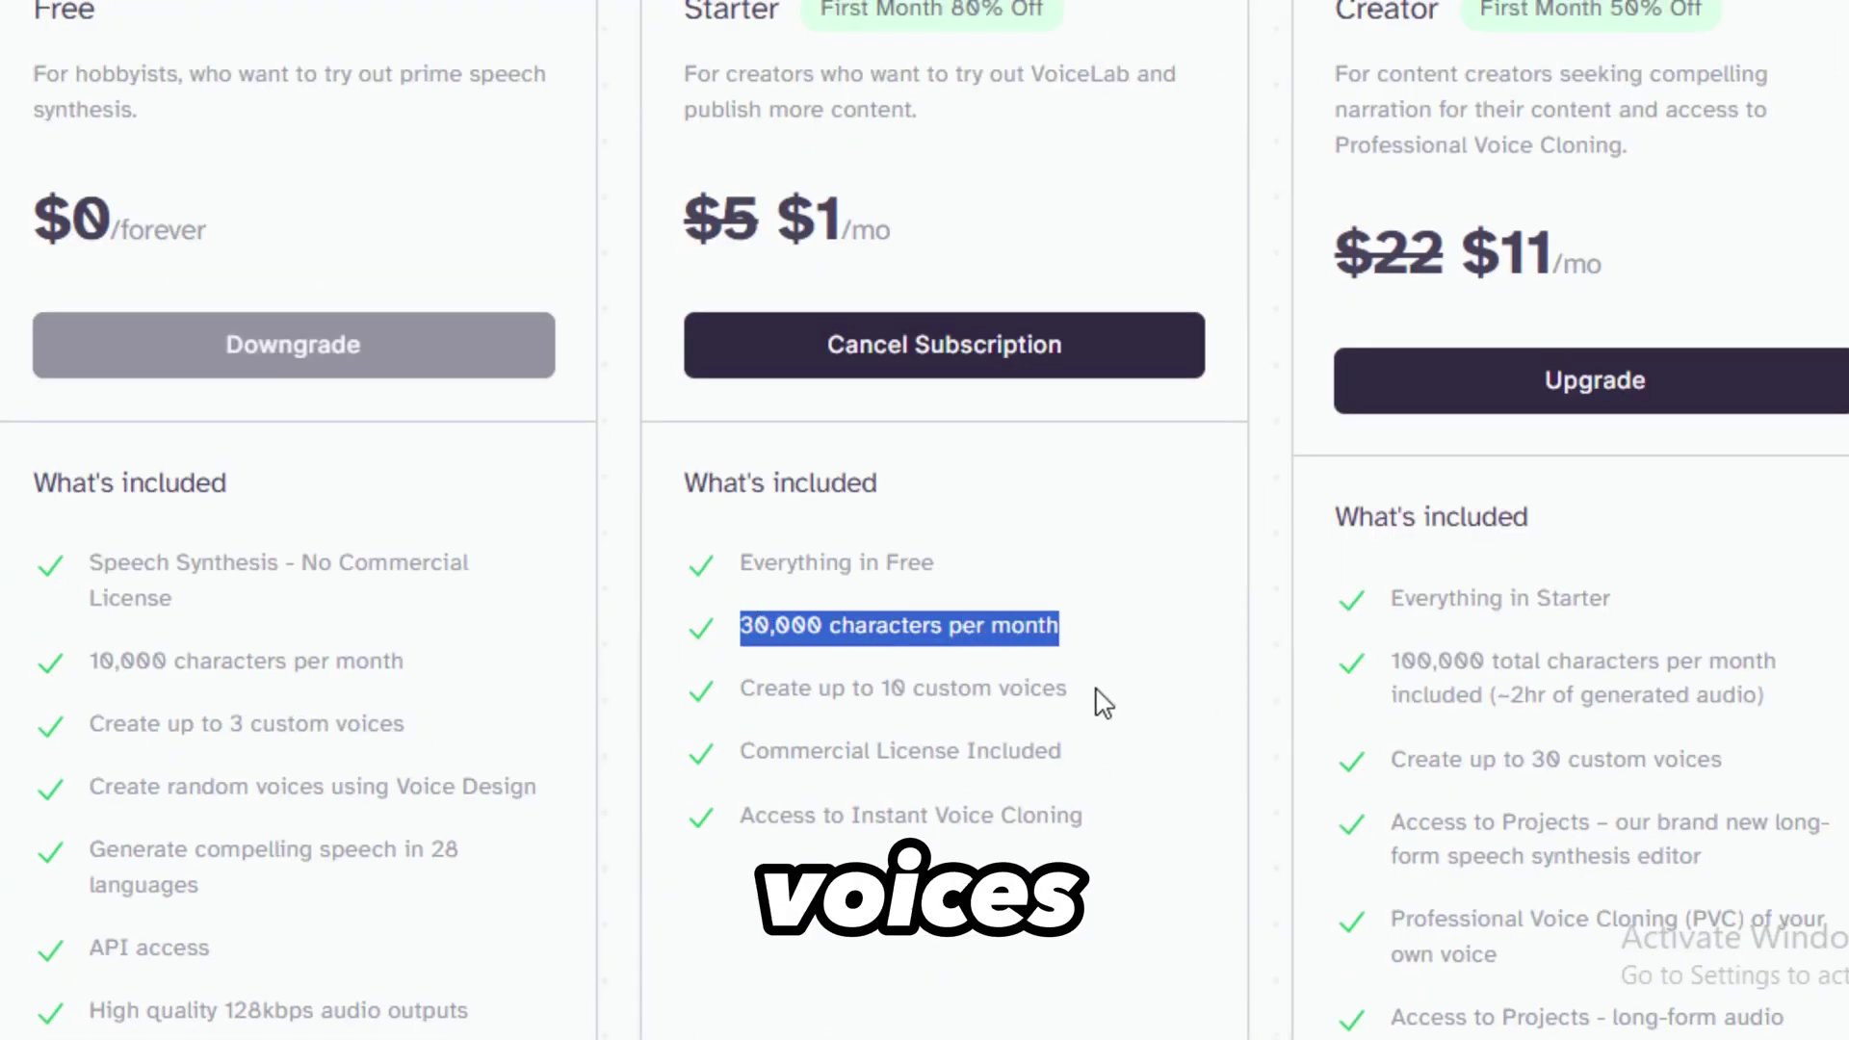
Step: Note the plans' custom voice limits (Free: 3), then start a new cloned voice in VoiceLab
left_click_drag(1102, 703, 598, 648)
left_click_drag(414, 725, 42, 732)
scroll(318, 843, "down", 2)
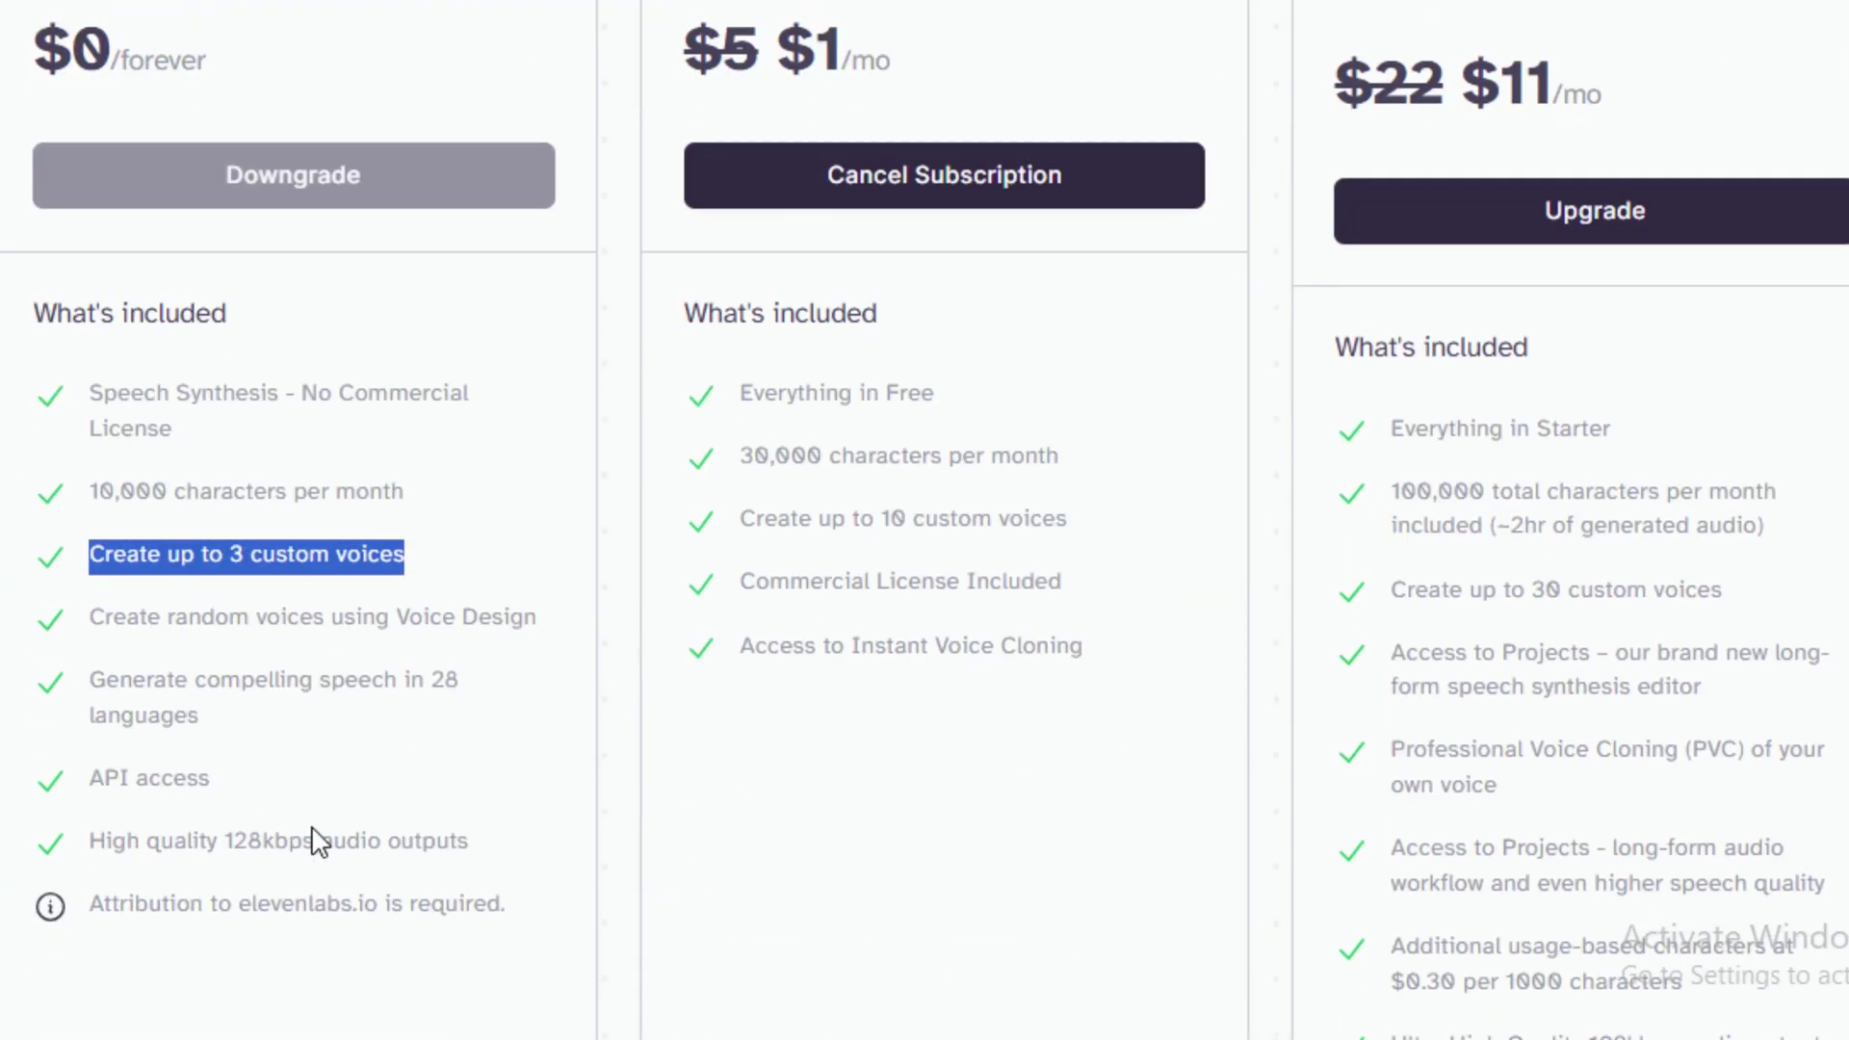
left_click_drag(1724, 592, 1404, 491)
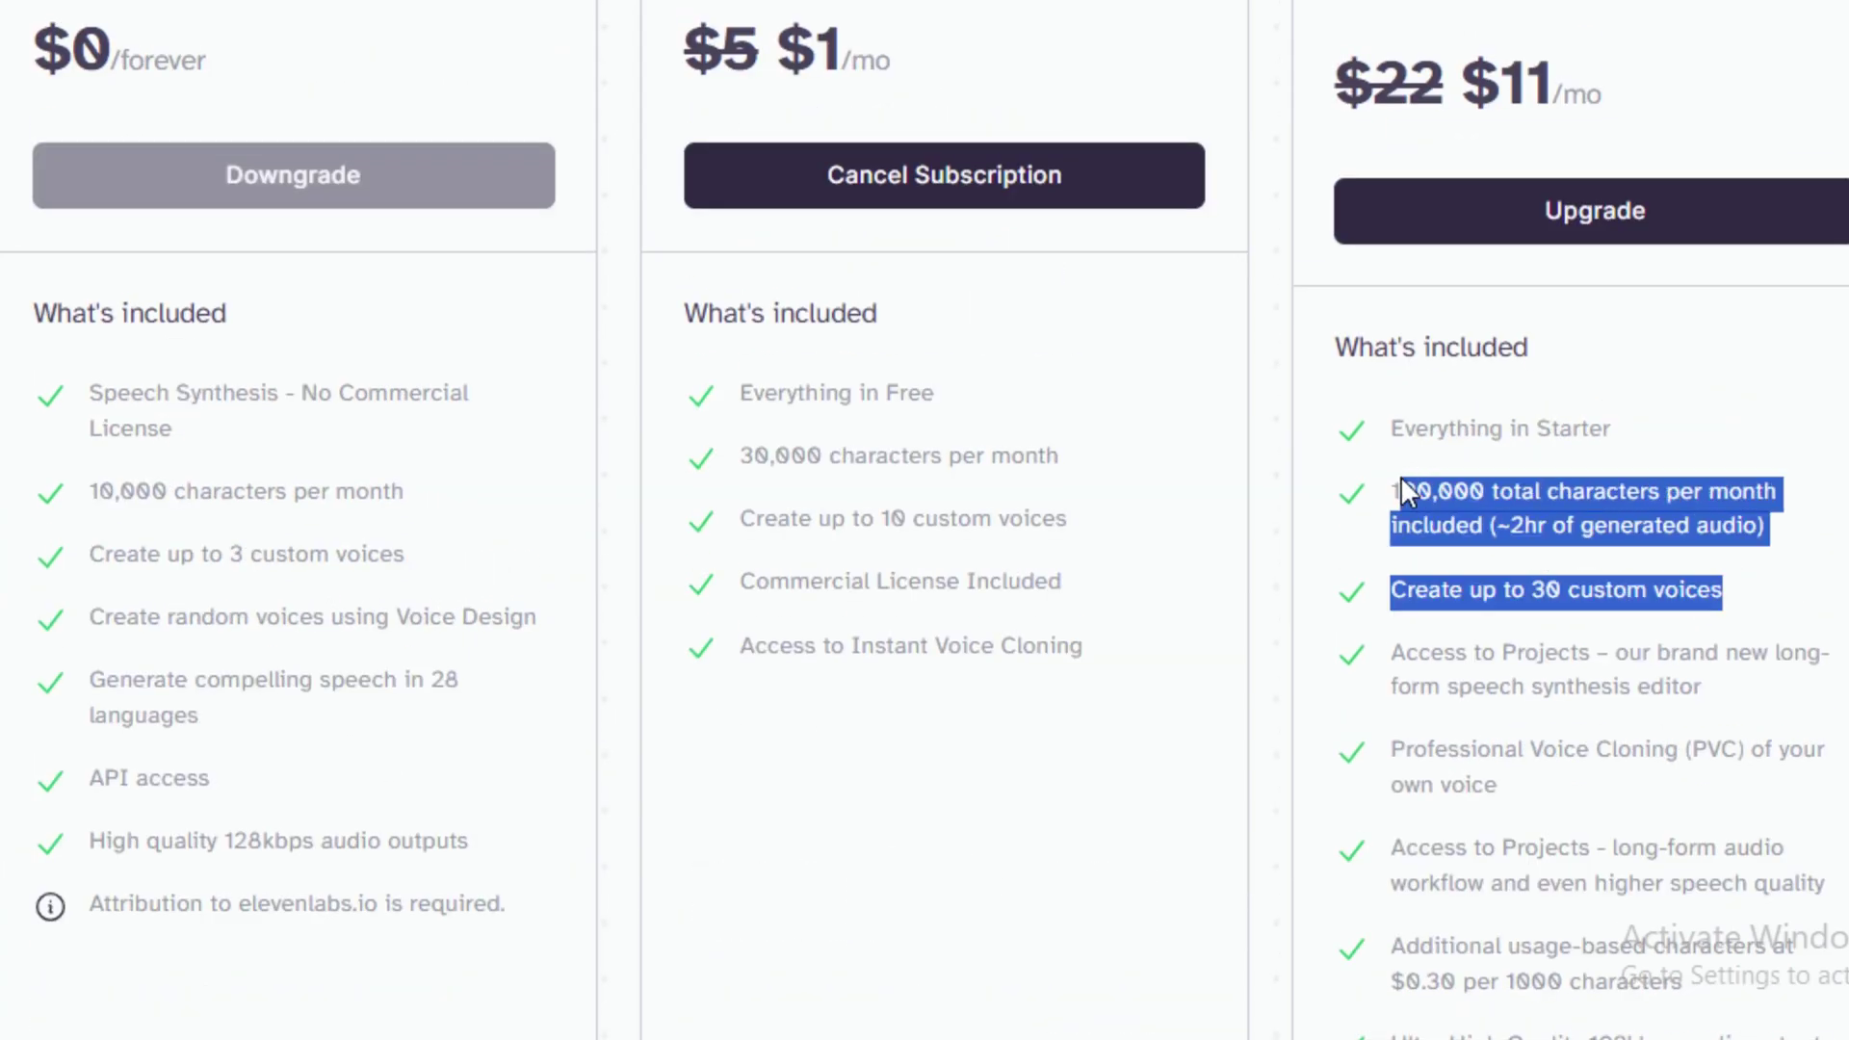
left_click(1547, 802)
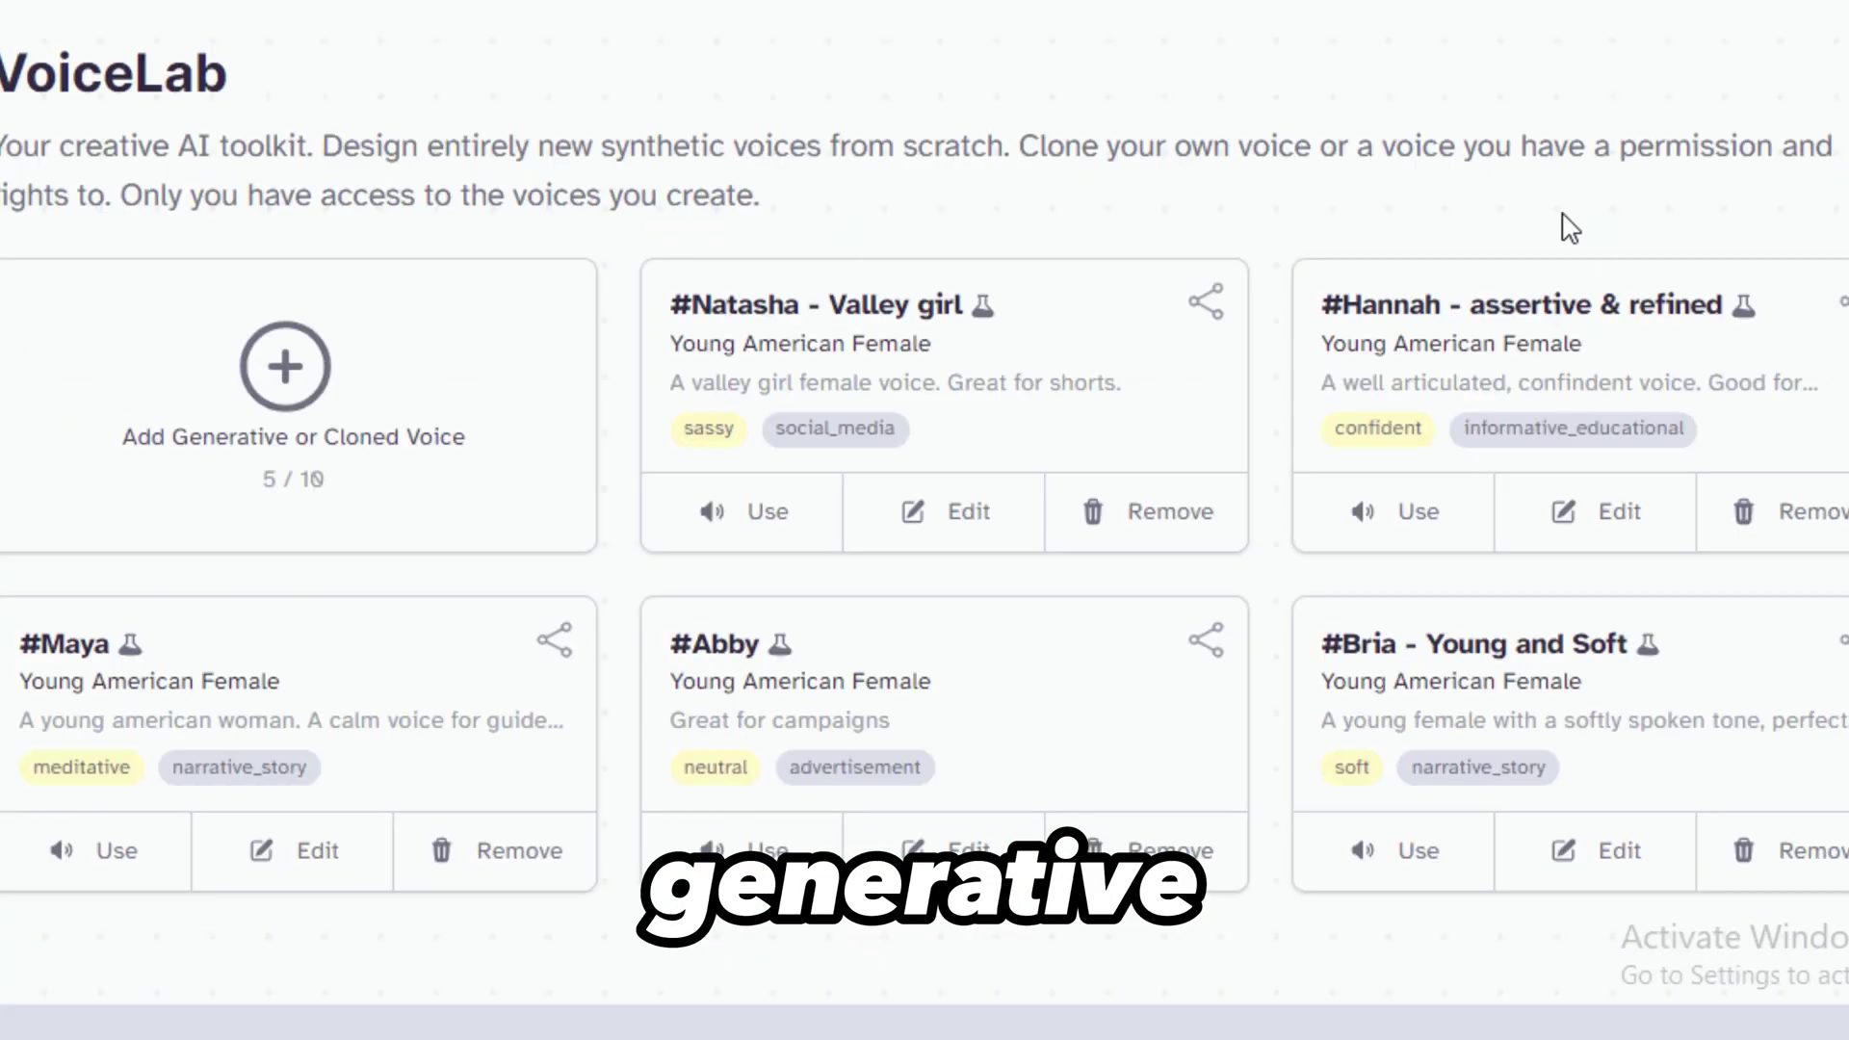
left_click(289, 376)
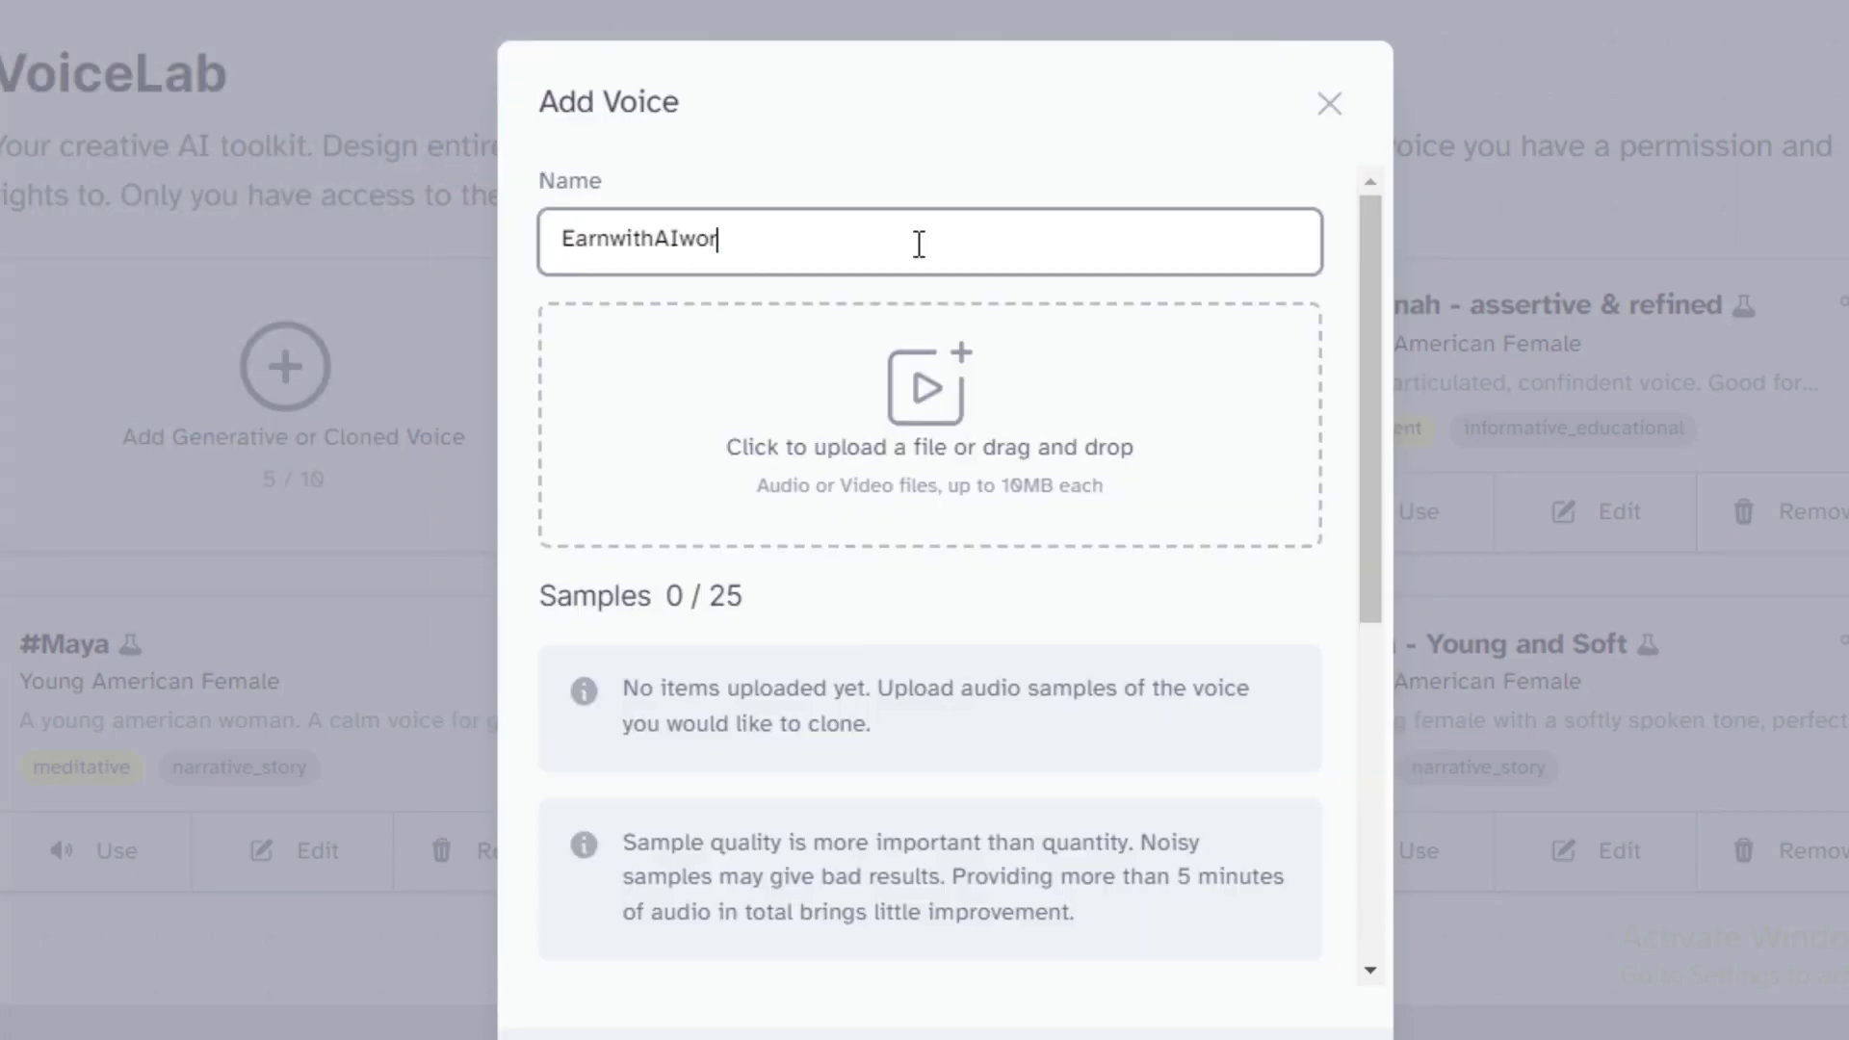
Step: Try uploading the enhanced WAV sample, then search 'compress mp3' after the 10MB error
scroll(929, 520, "down", 3)
left_click(587, 347)
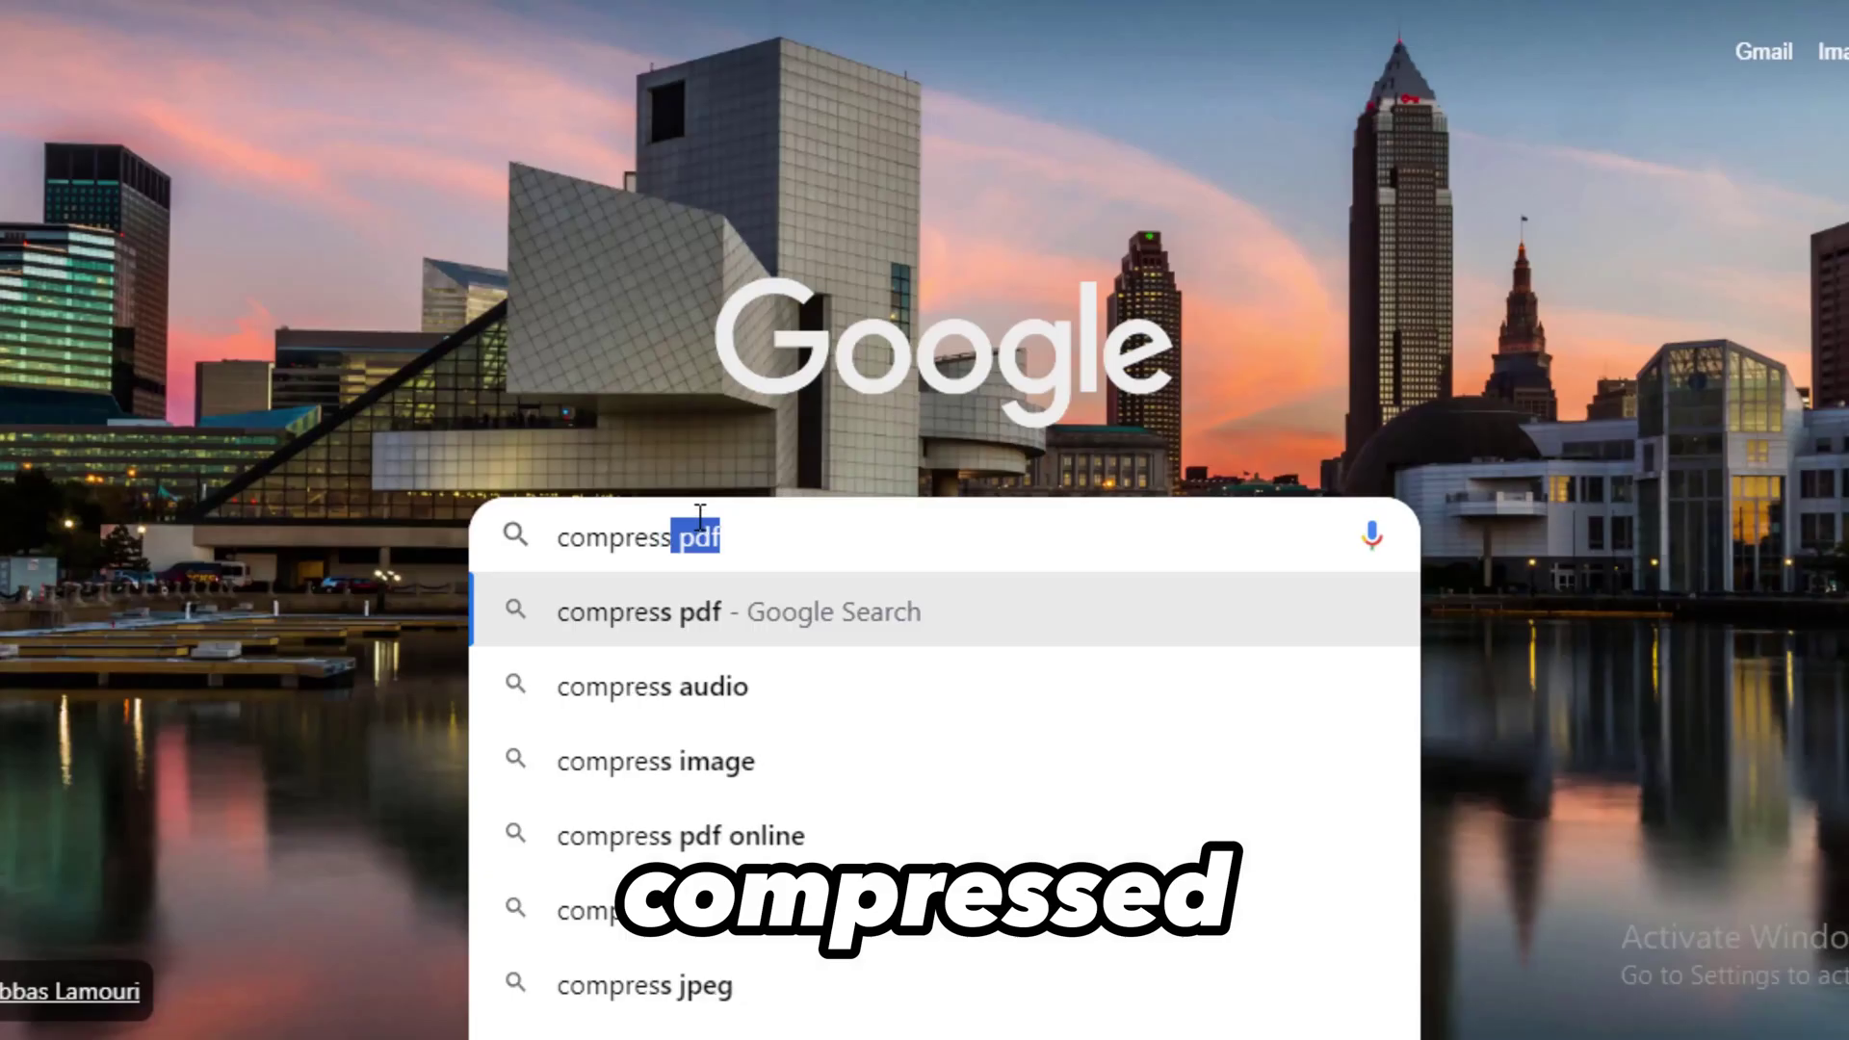
key("BackSpace")
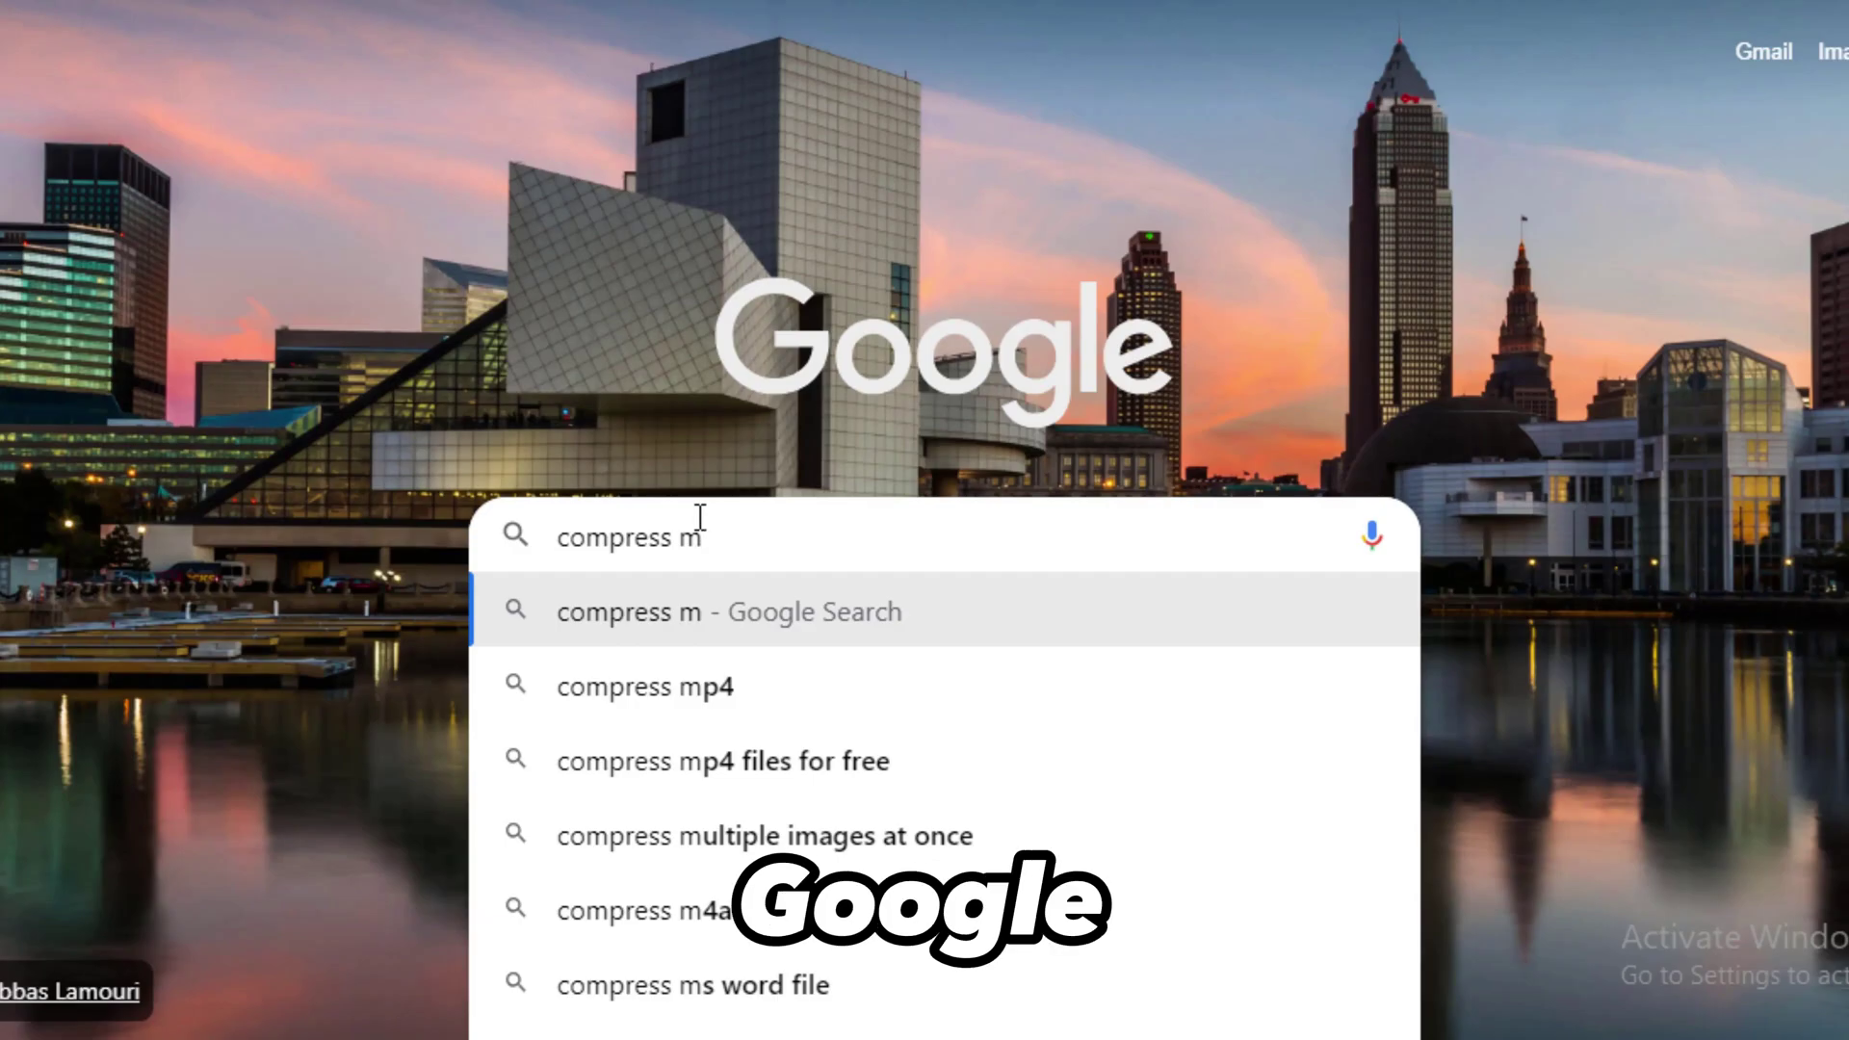
key("Return")
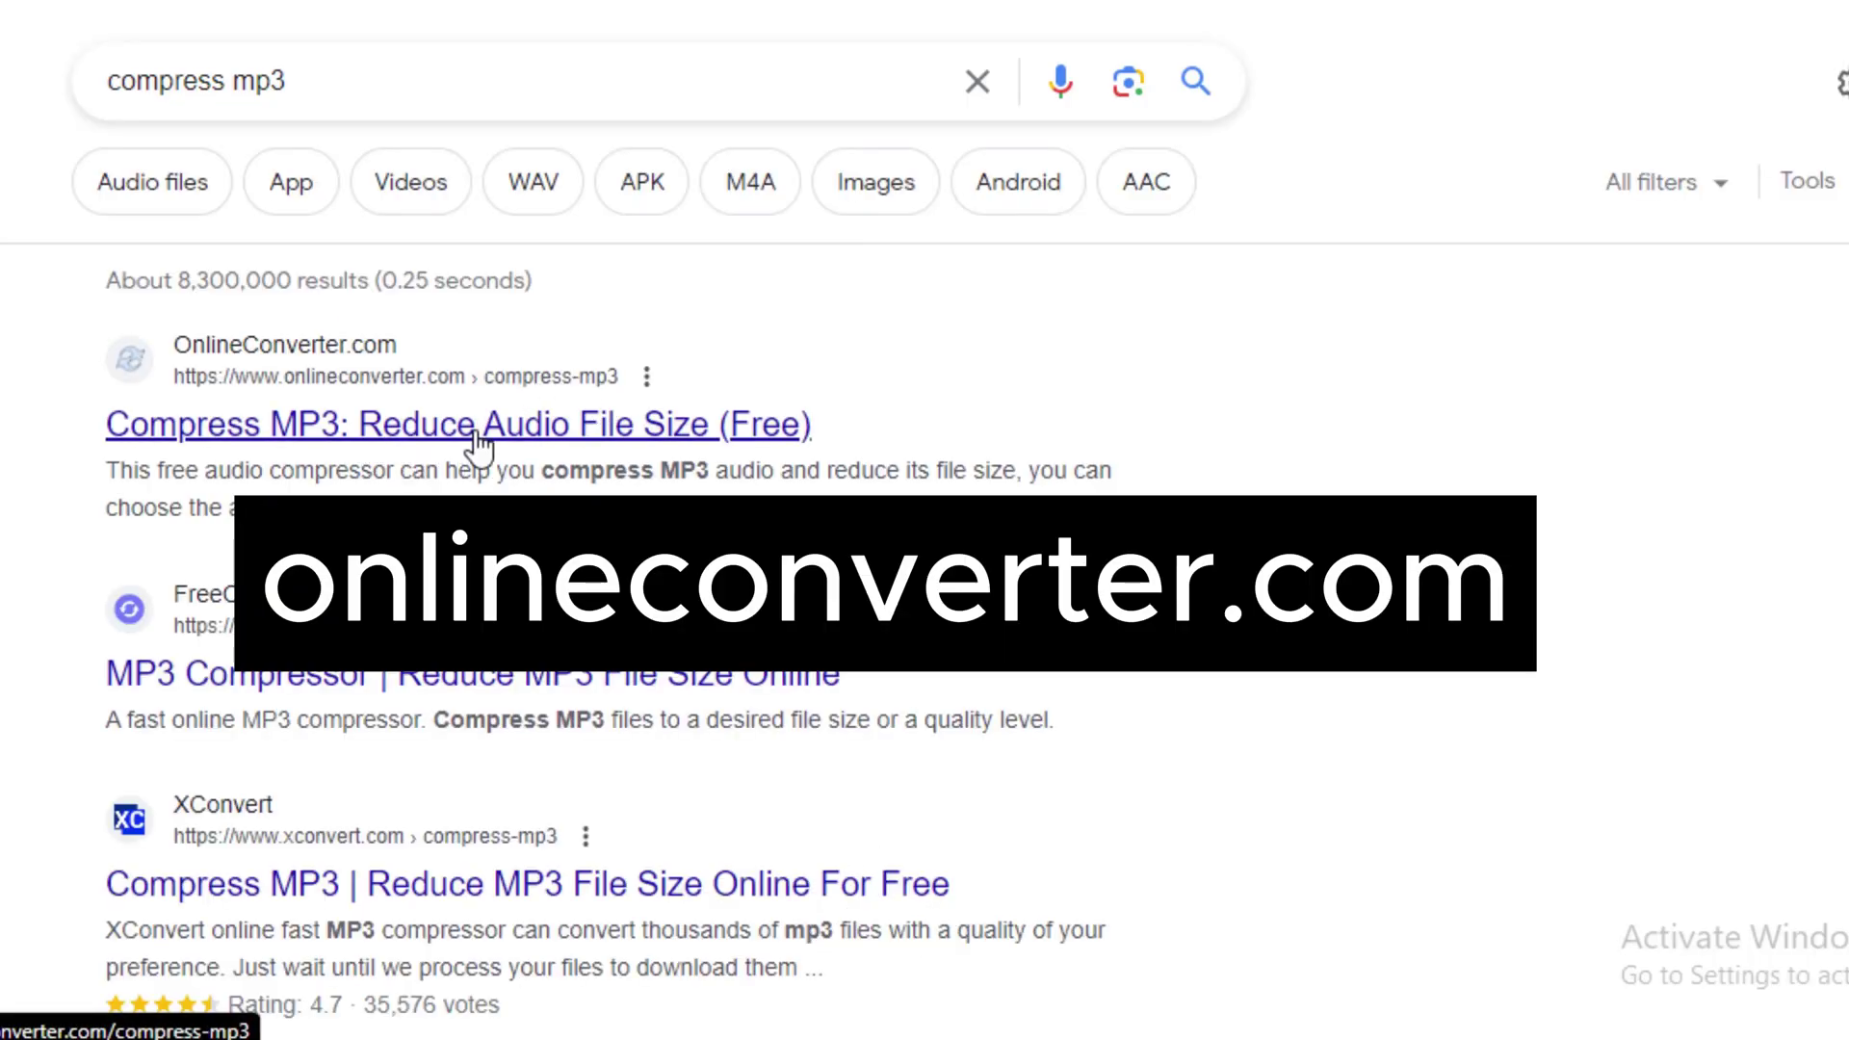
Step: Compress the enhanced WAV at Default Quality on OnlineConverter.com and download the 322 KB result
left_click(479, 435)
left_click(342, 258)
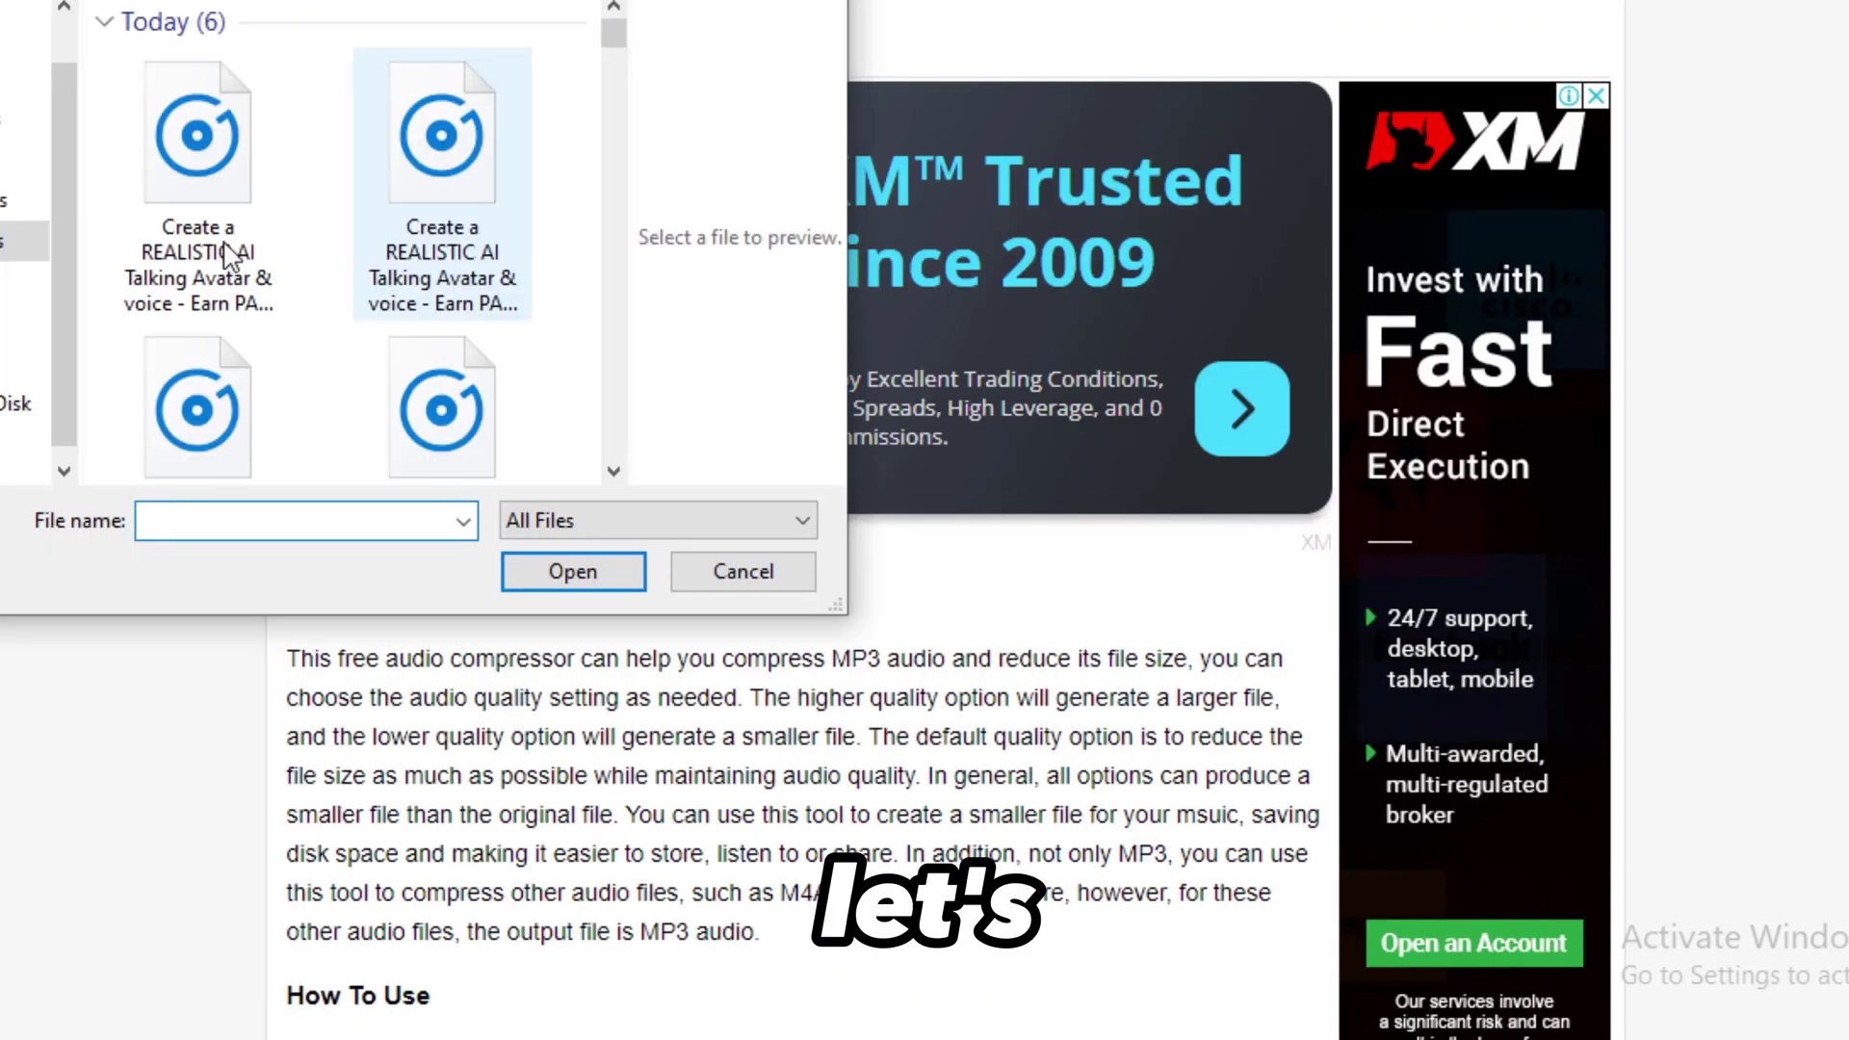
double_click(227, 256)
left_click(451, 313)
left_click(518, 398)
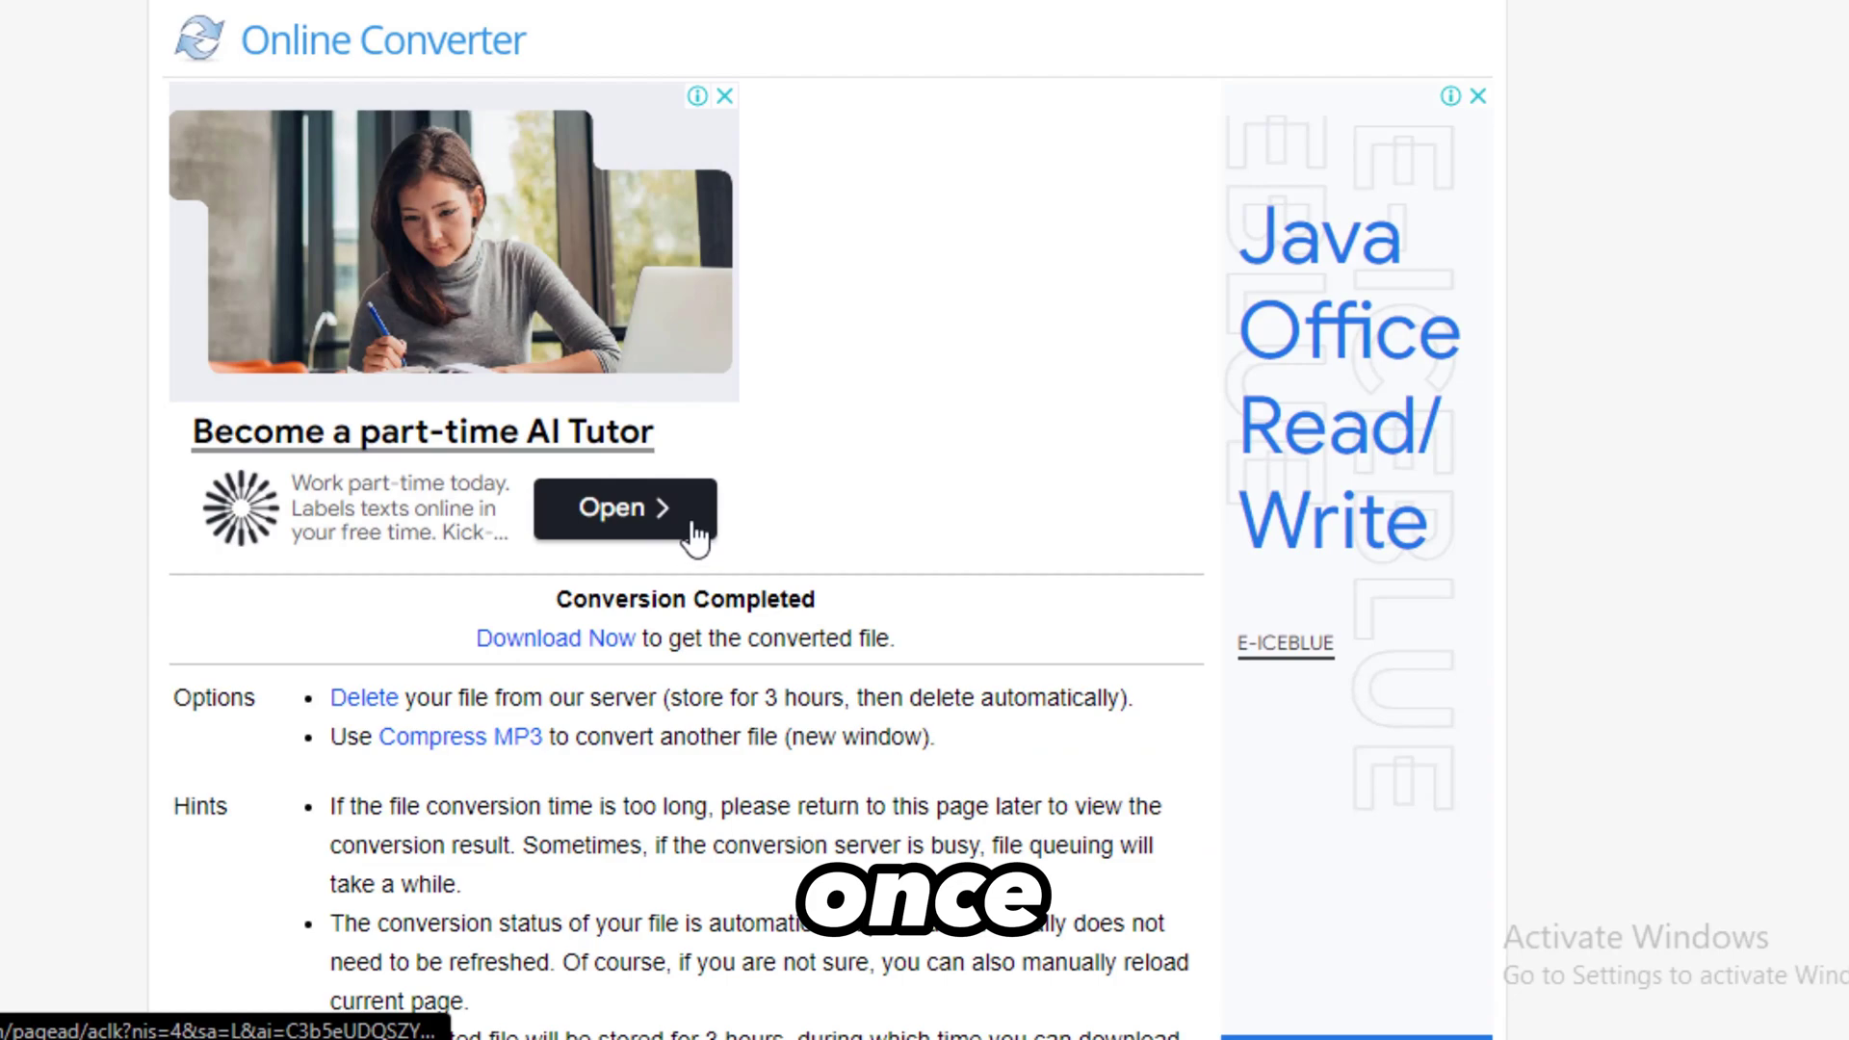
left_click(590, 641)
left_click(964, 679)
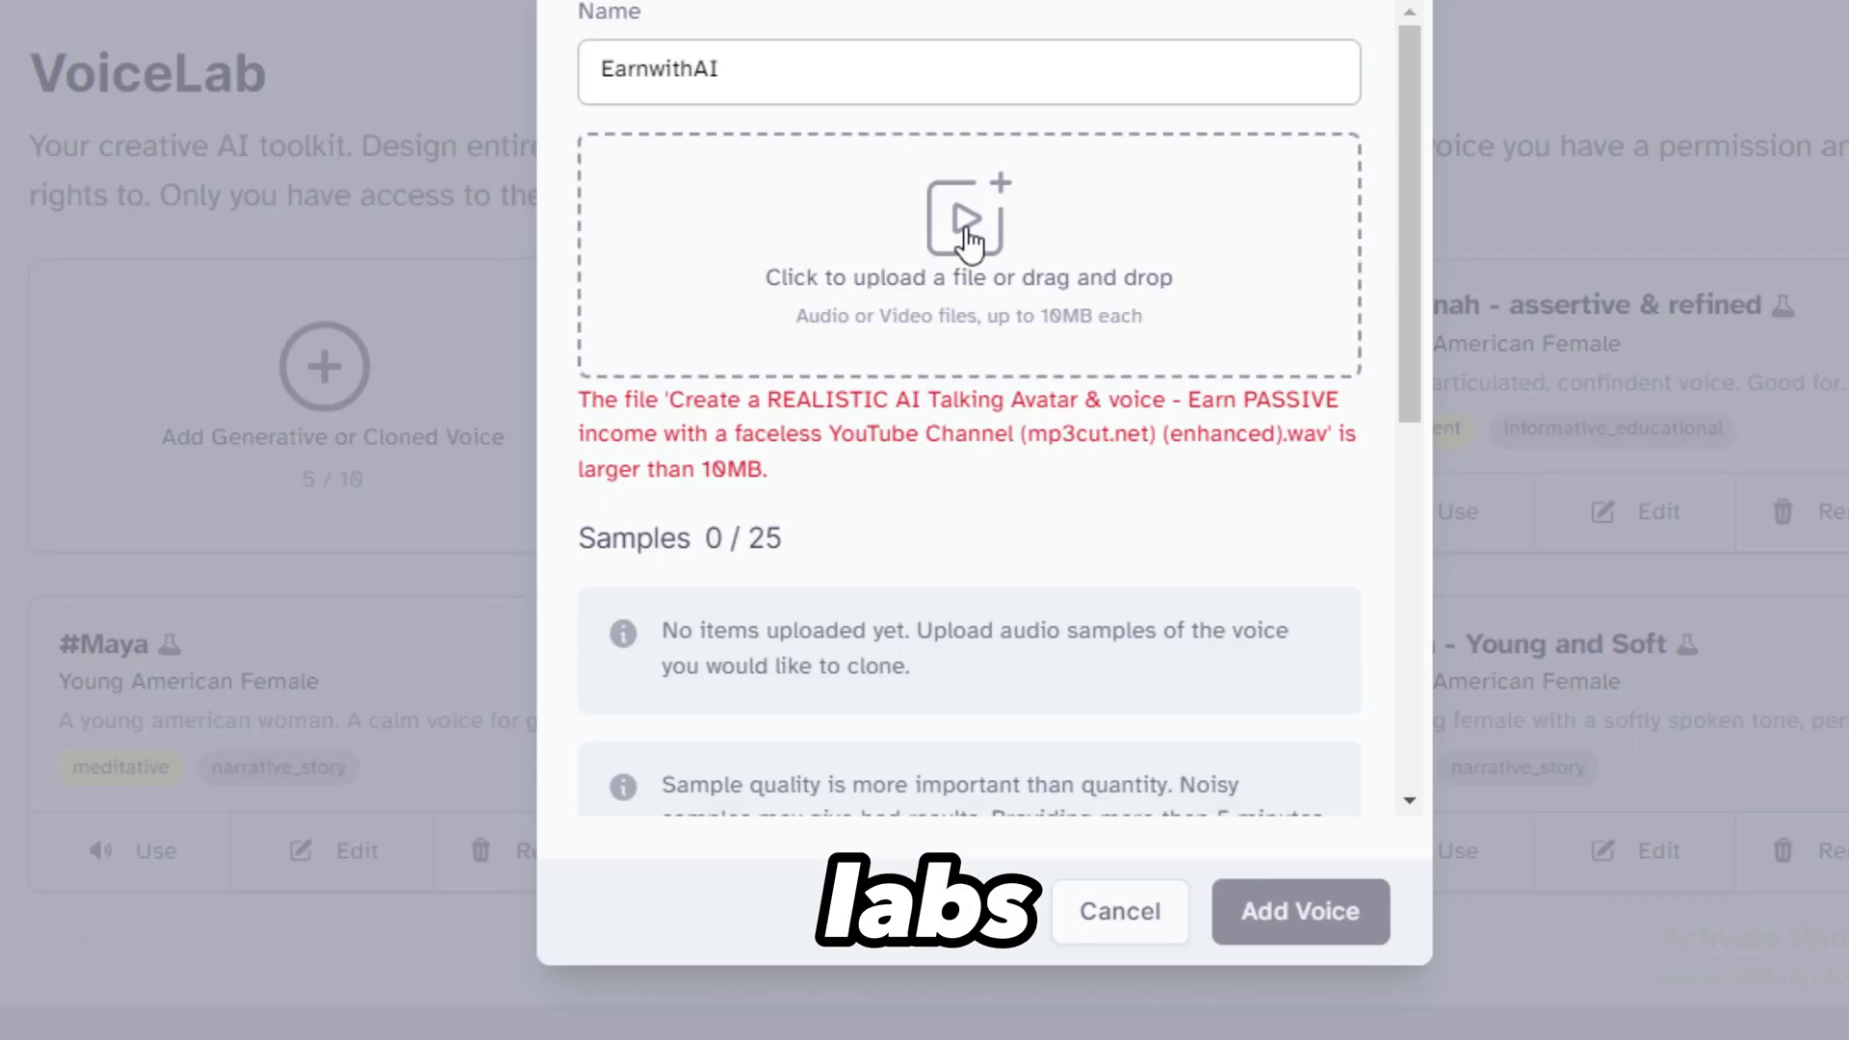
Step: Attach the compressed sample in Add Voice and begin the energetic young lady voice description
left_click(963, 216)
left_click(228, 173)
left_click(605, 574)
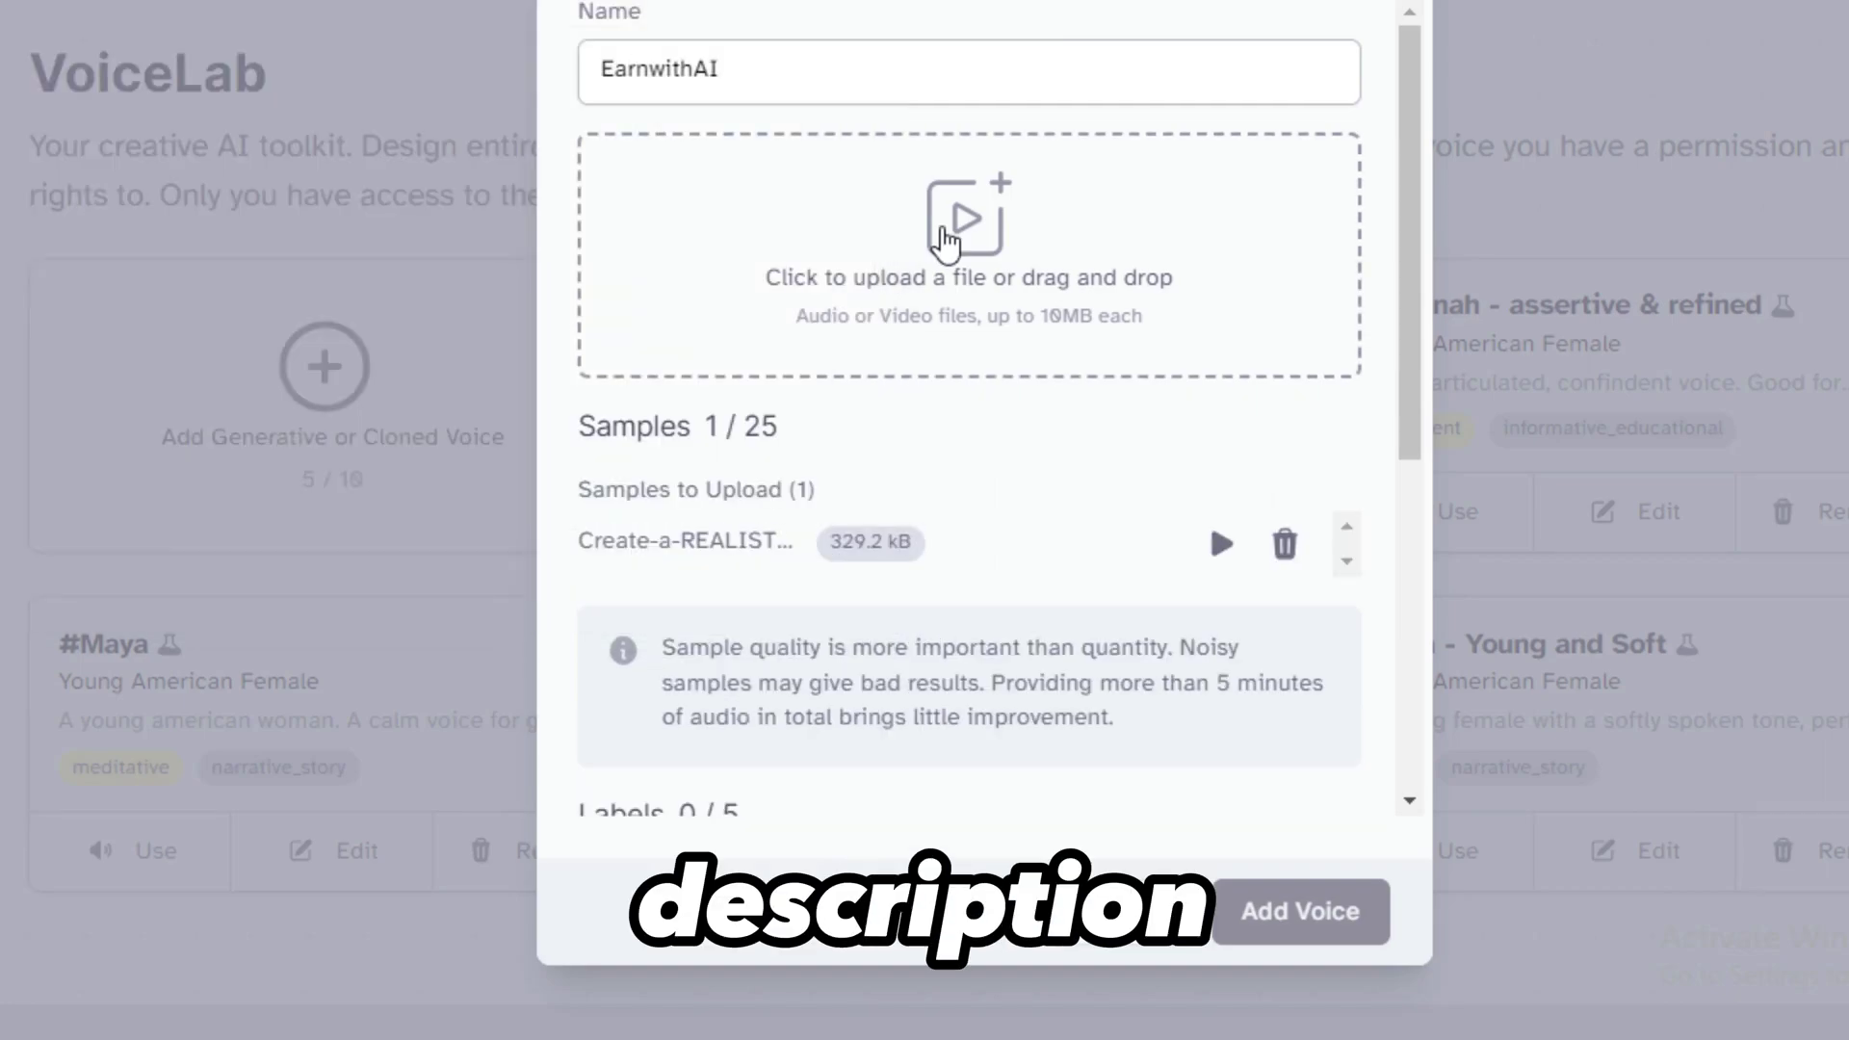
left_click(735, 466)
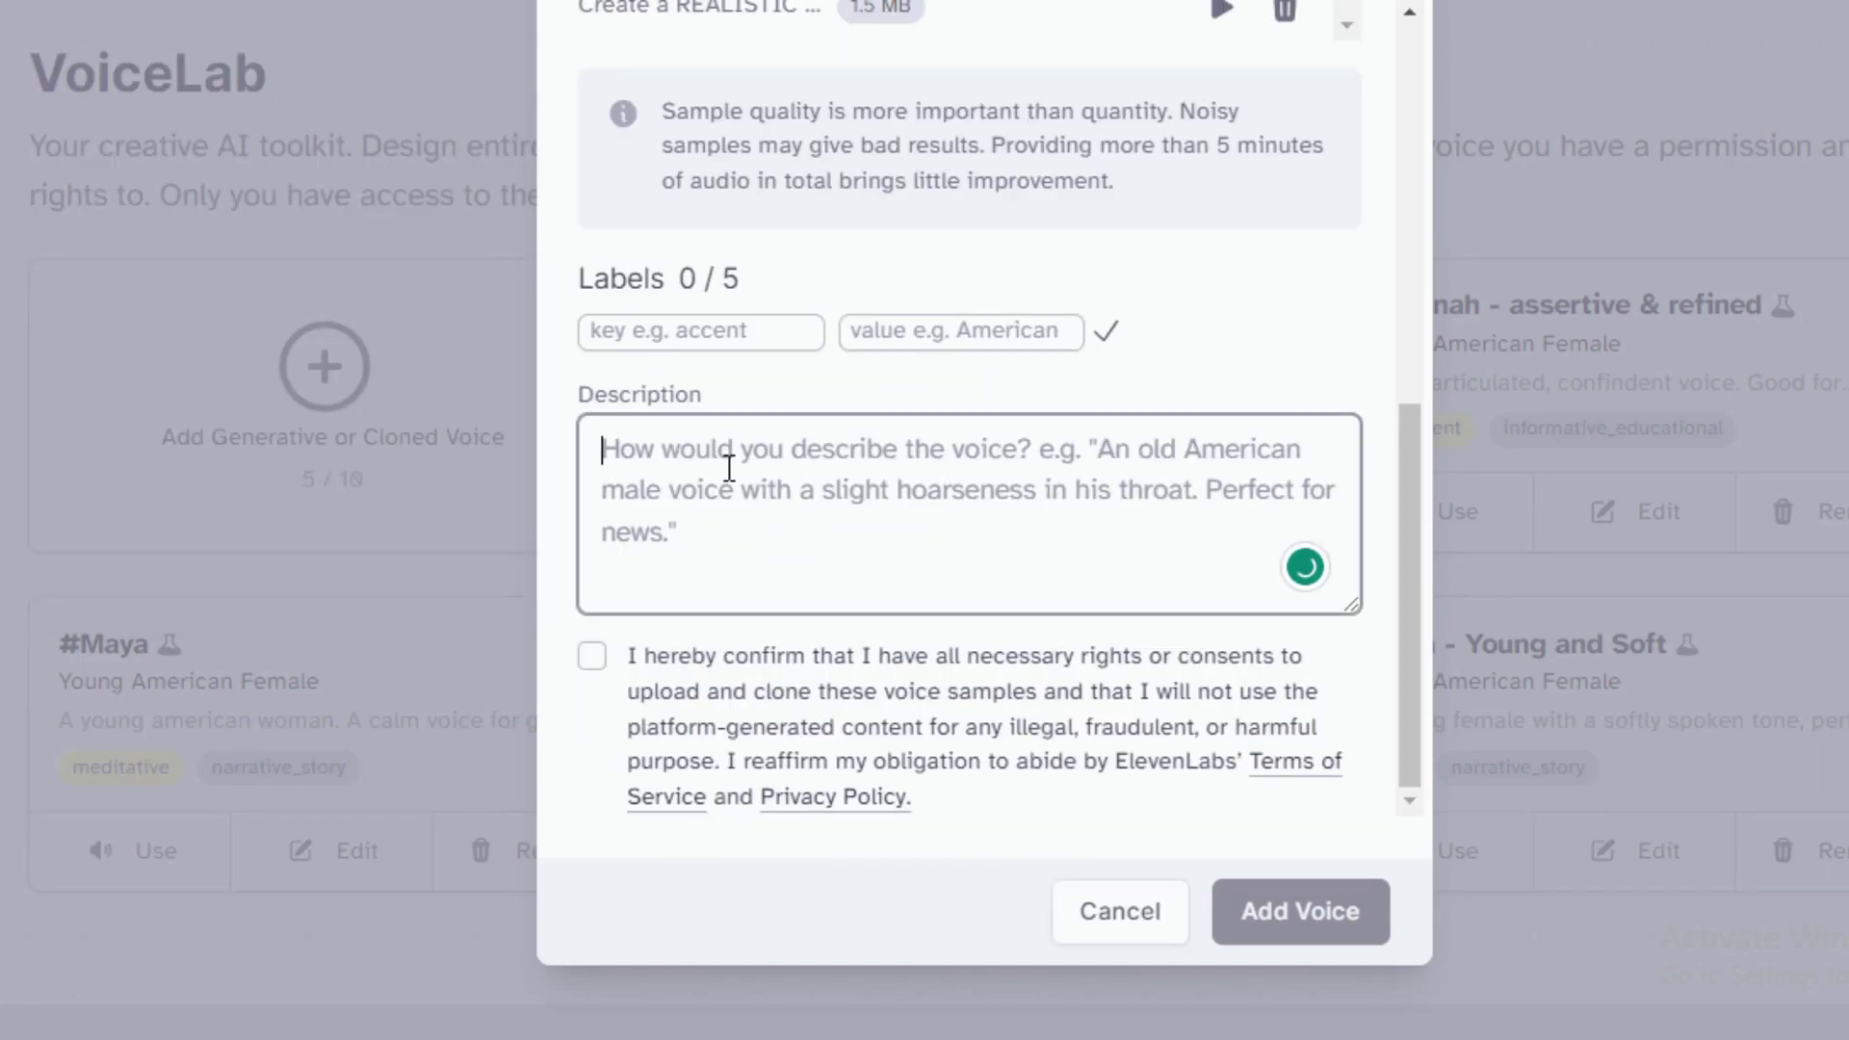
type("A")
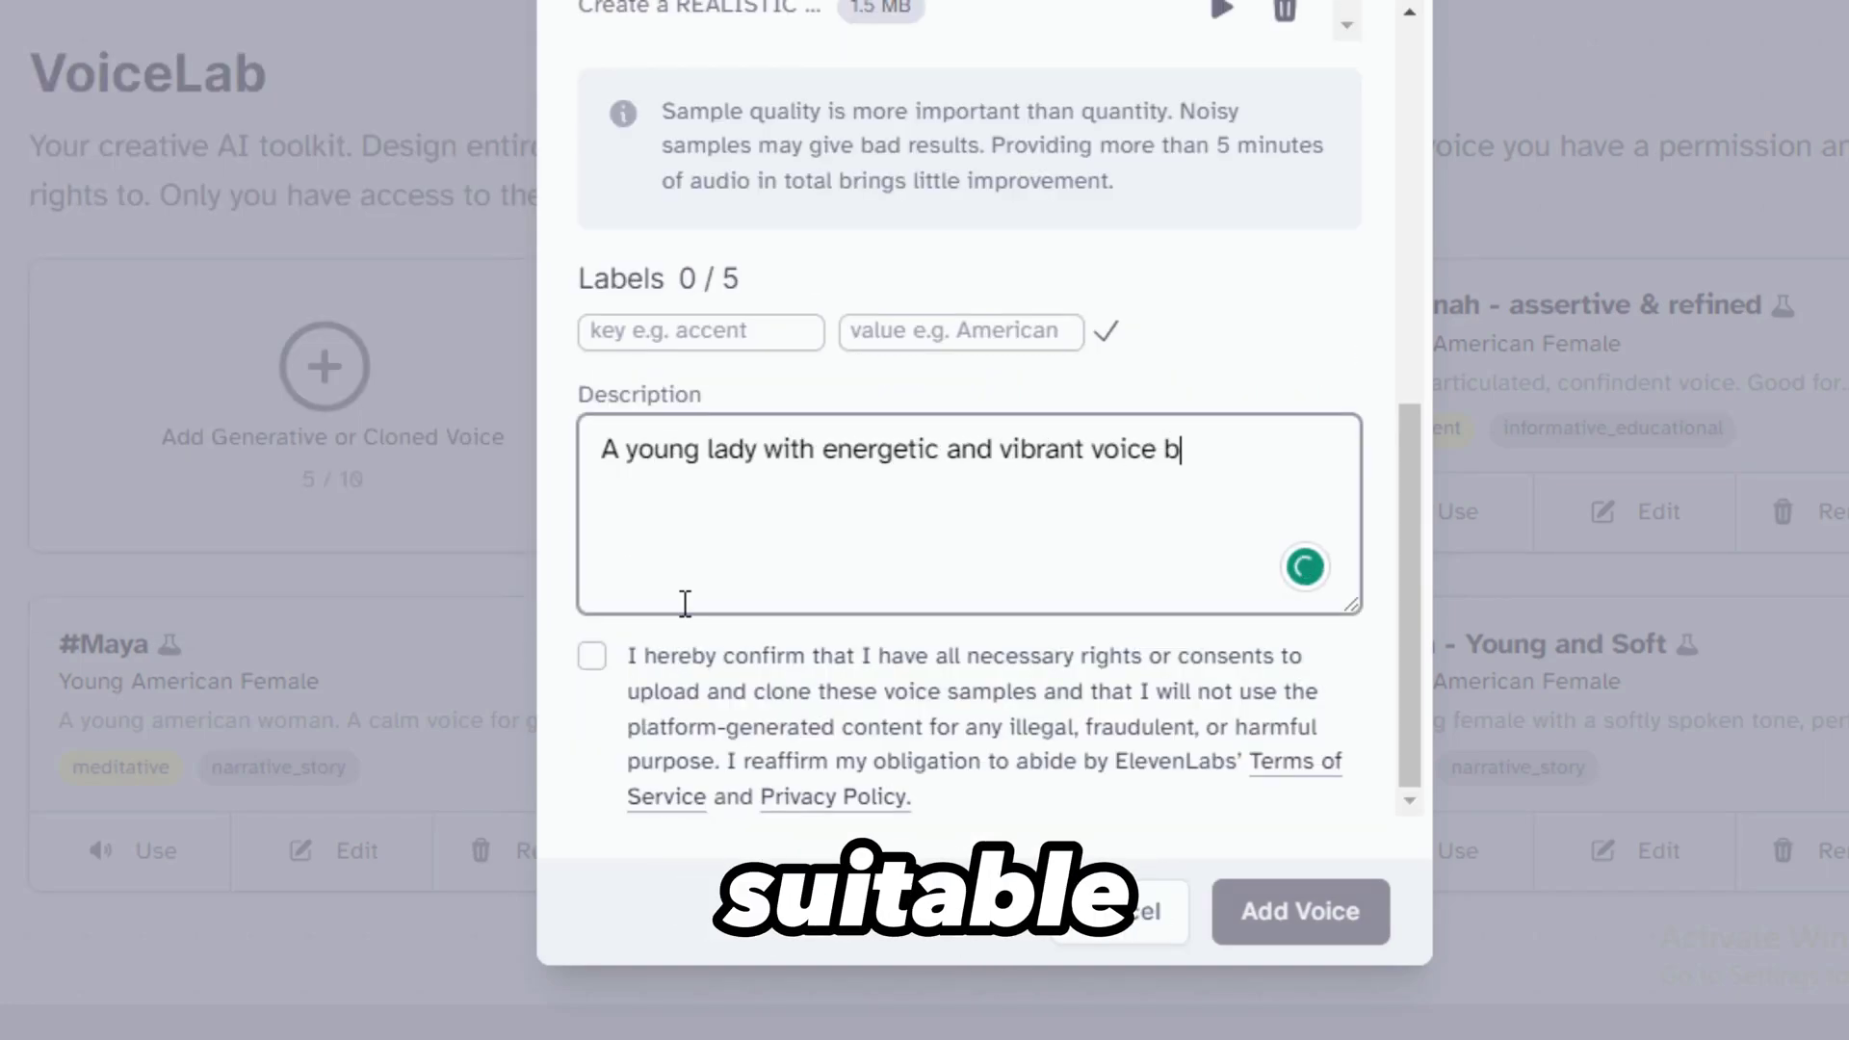
type("aching edu")
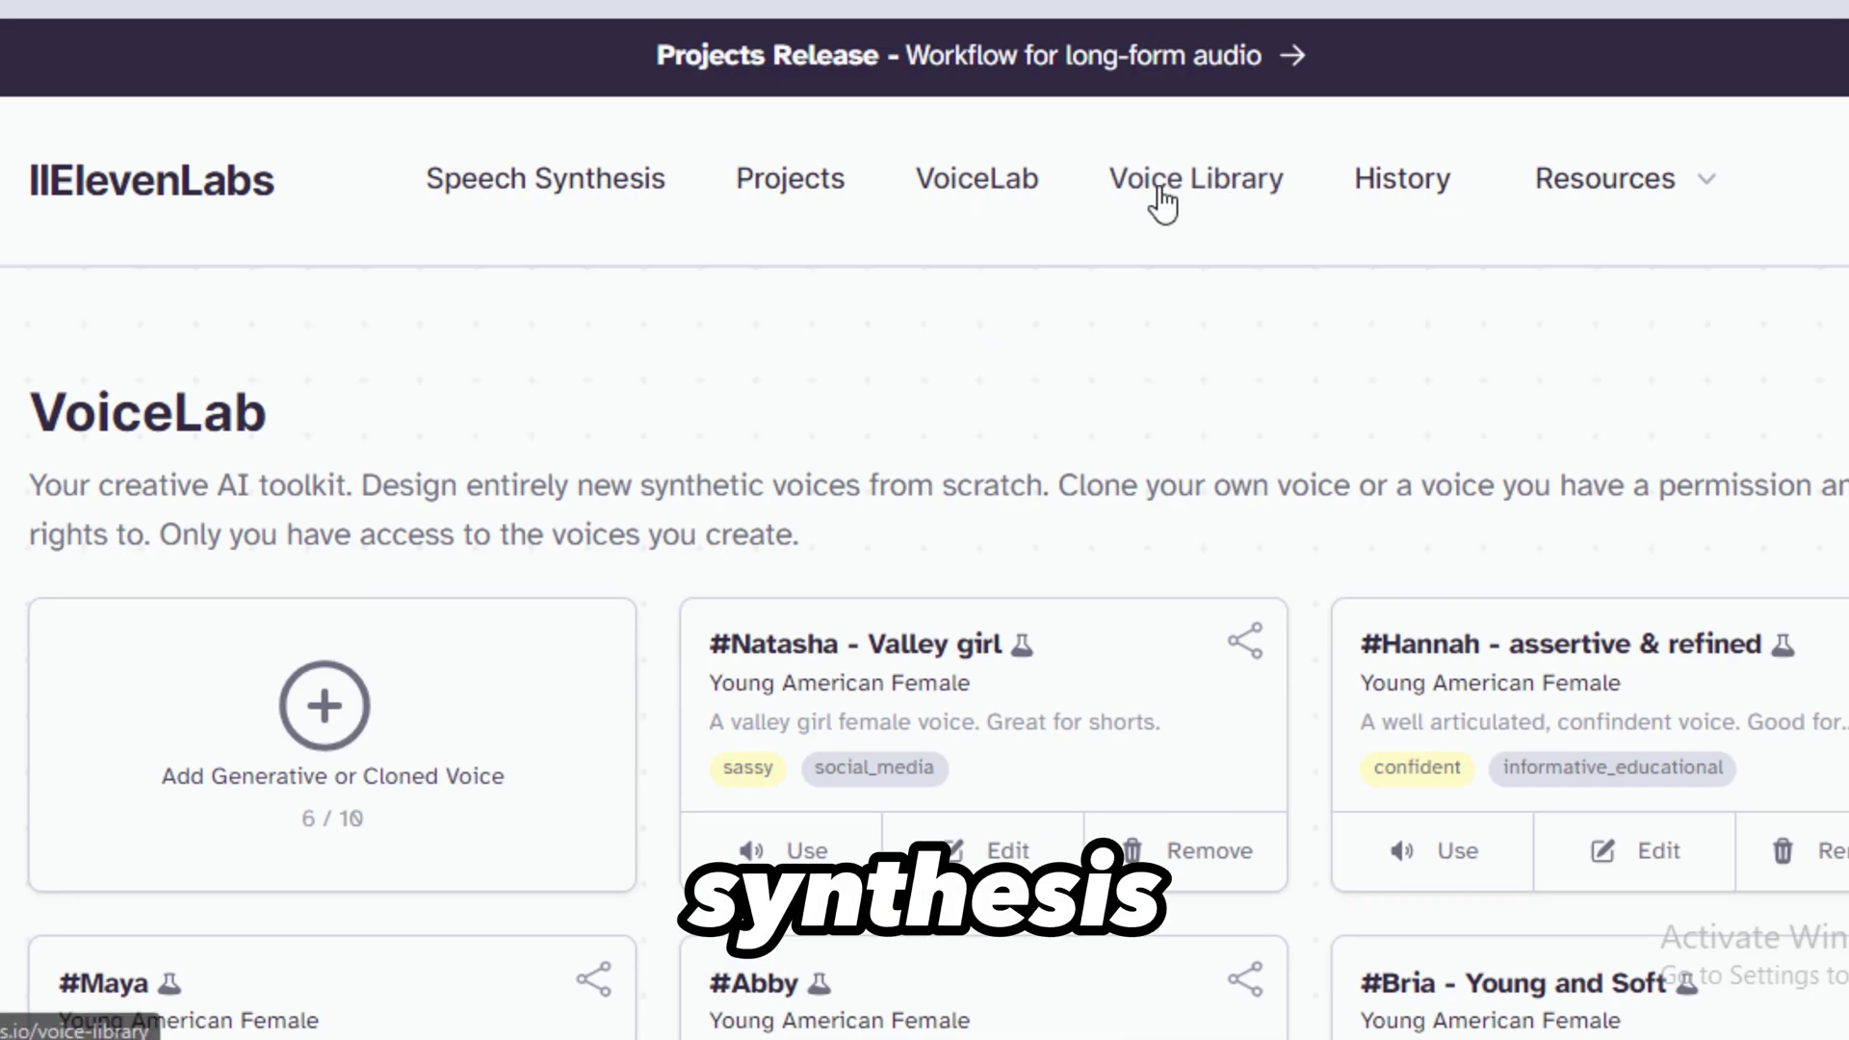
Step: In Speech Synthesis, select the EarnwithAI voice and show its settings at 50% stability
left_click(601, 187)
scroll(610, 487, "down", 3)
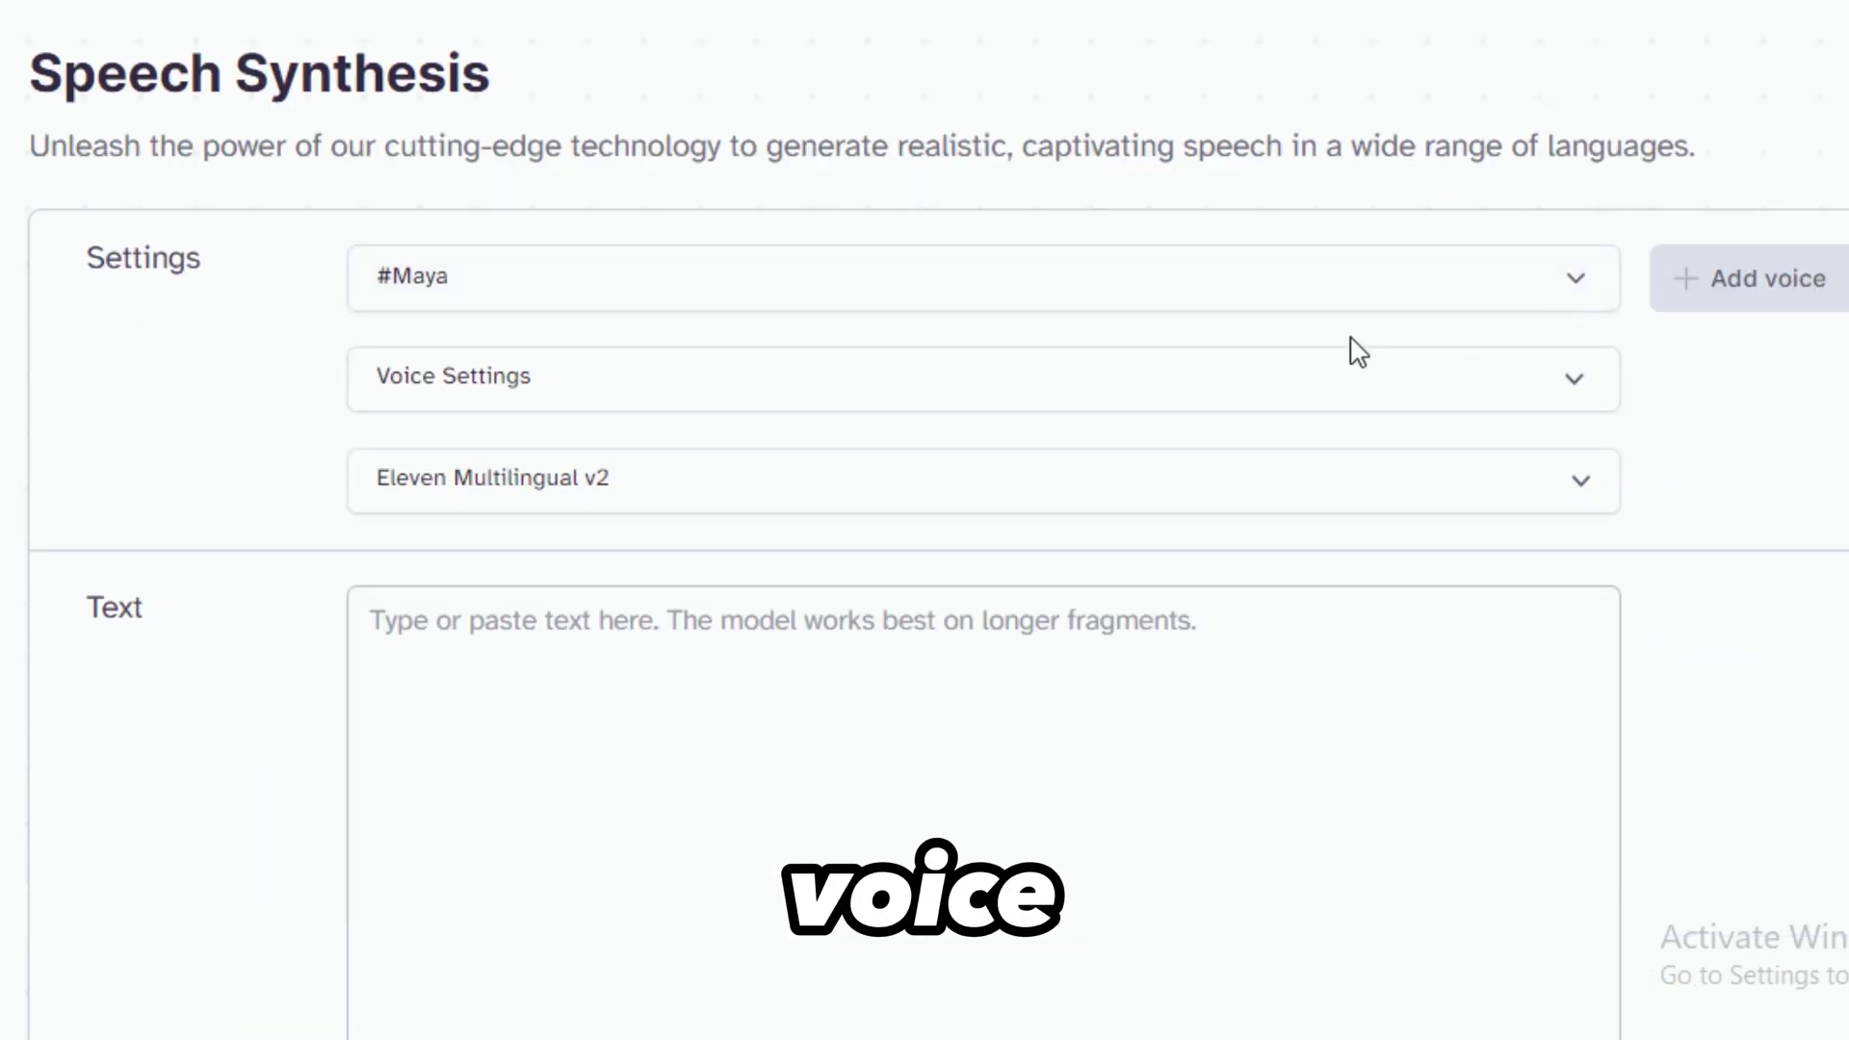
left_click(1252, 279)
left_click(478, 539)
left_click(551, 382)
mouse_move(1225, 486)
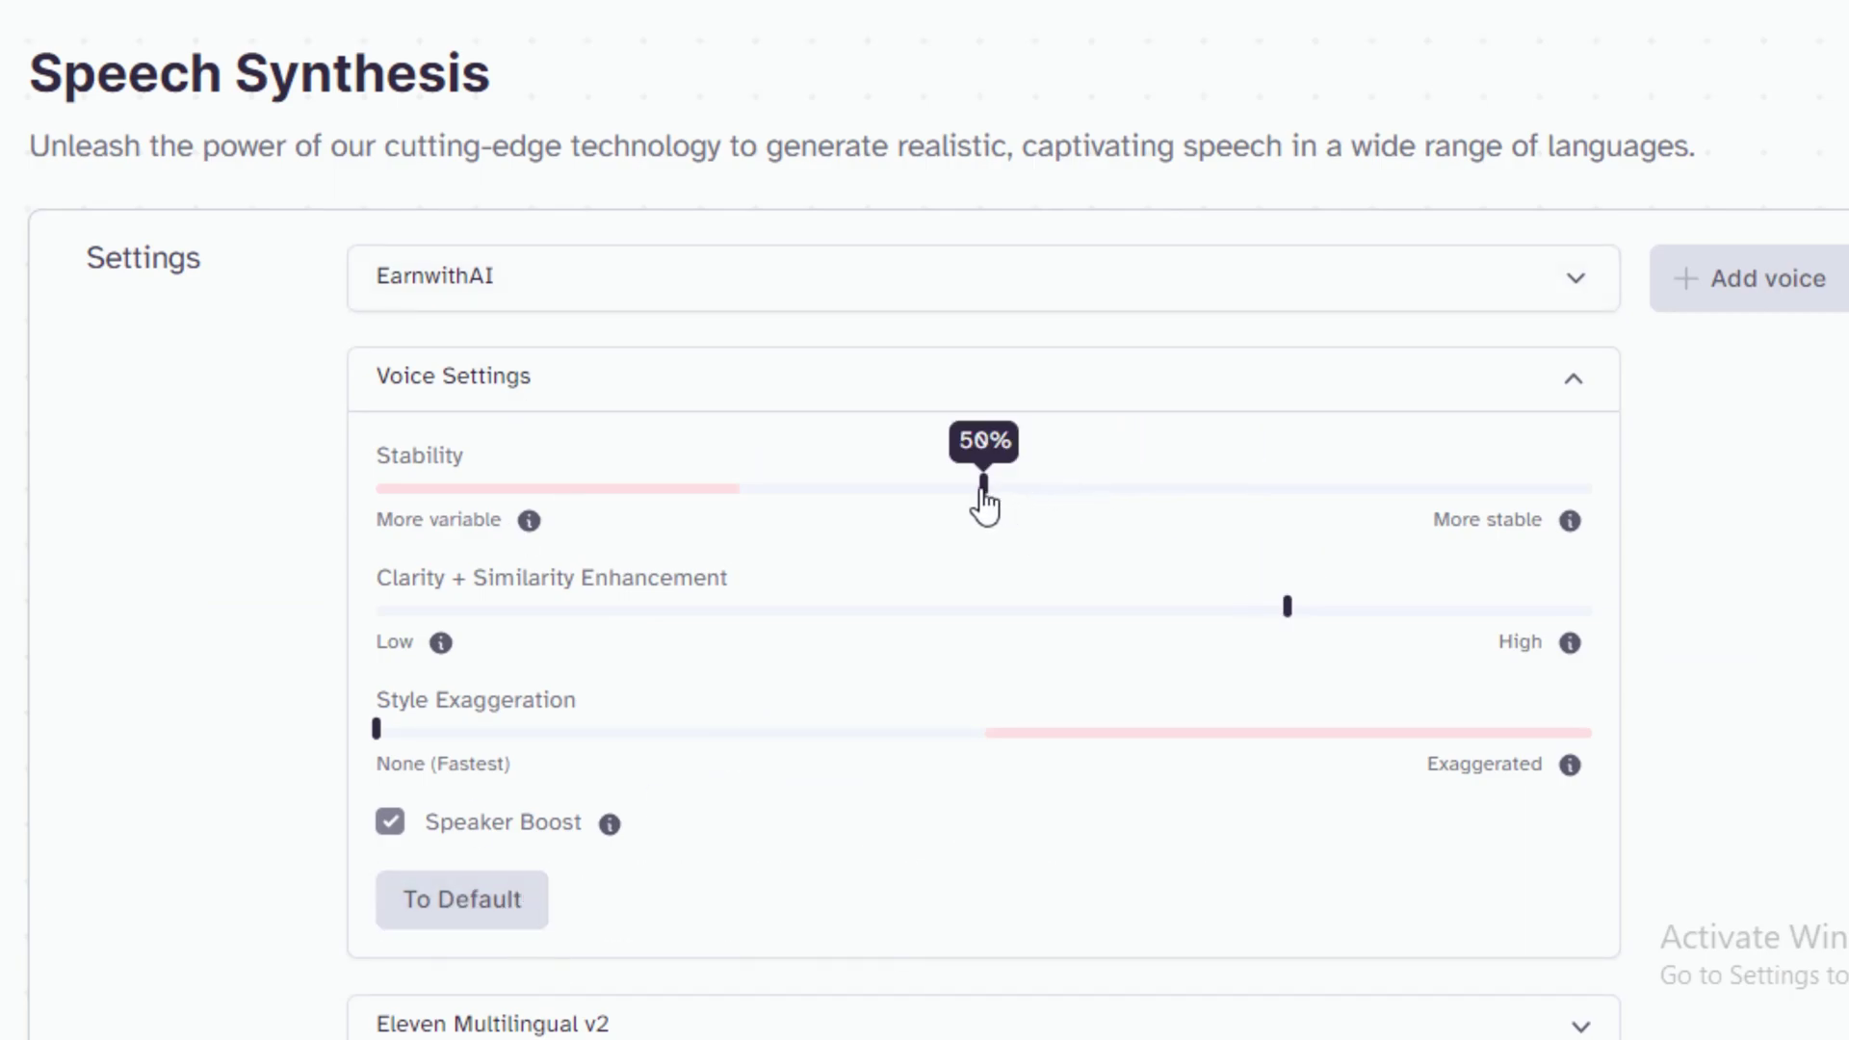
Step: Paste the 'cloned with AI, isn't that amazing?' sentence and generate the speech
scroll(619, 674, "down", 5)
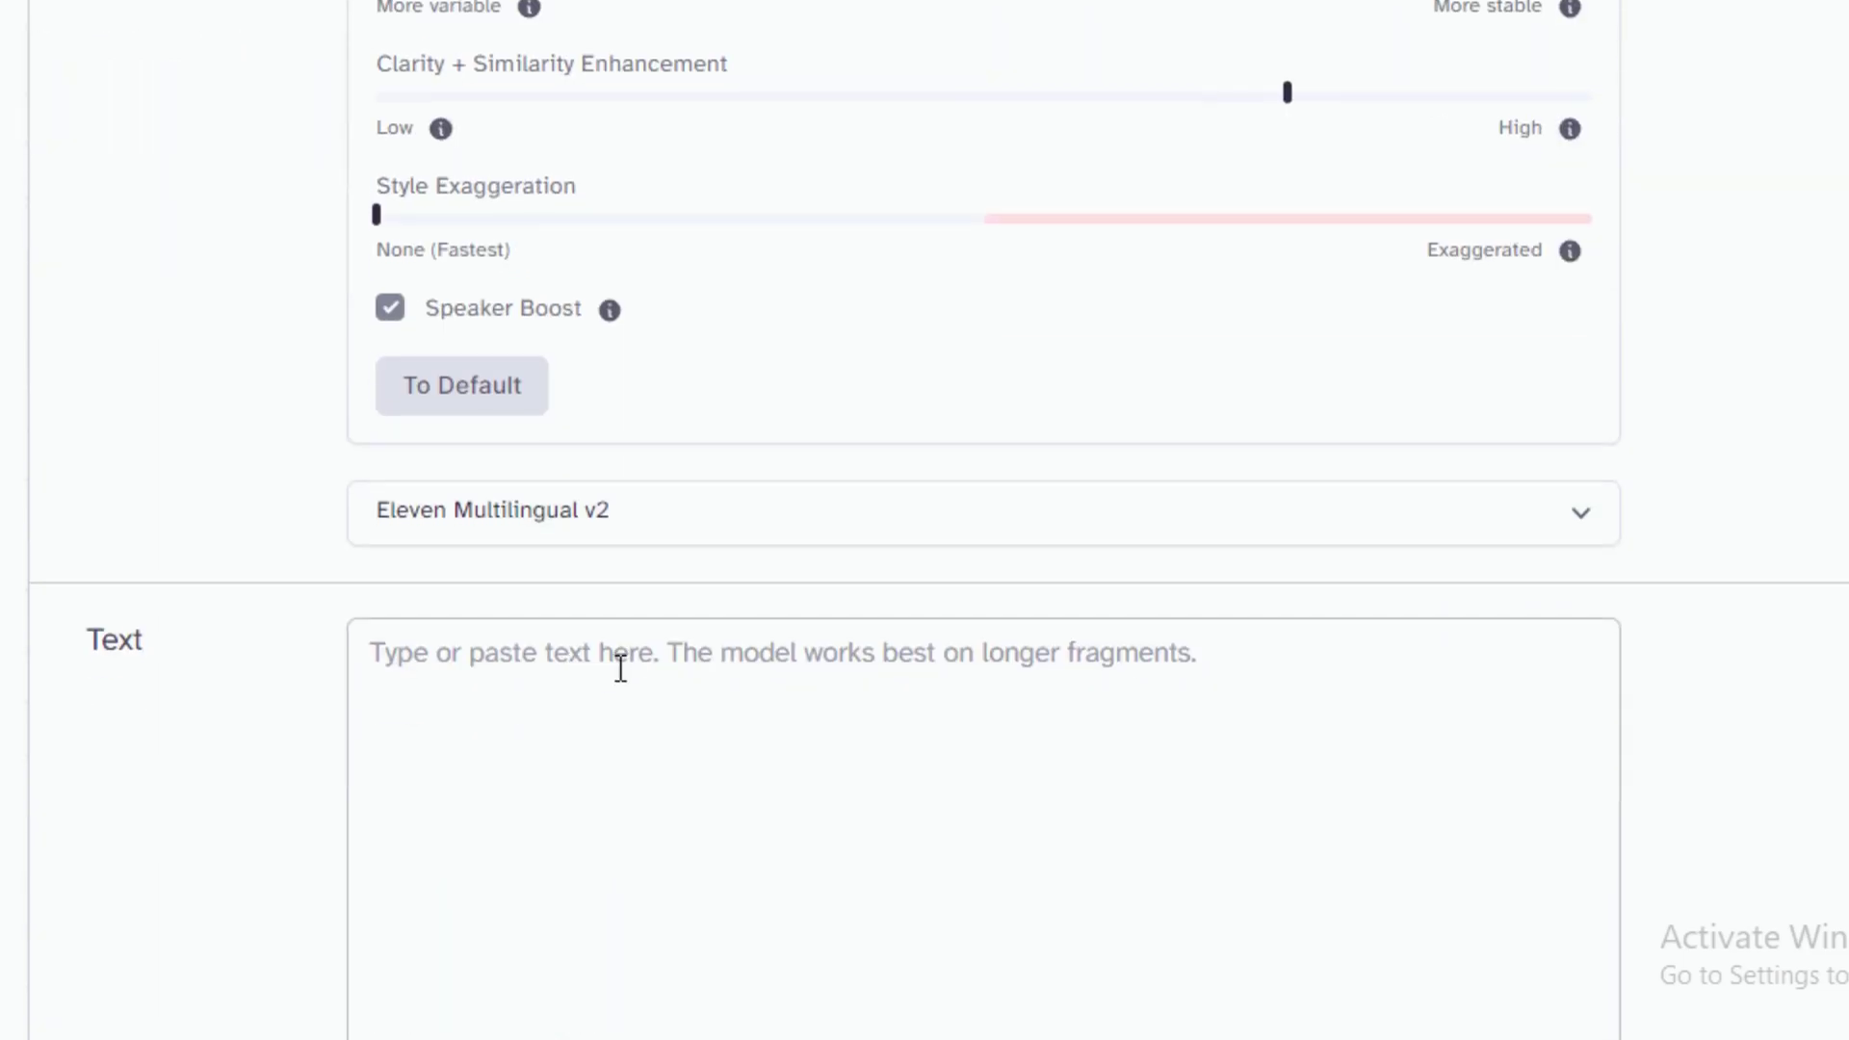
left_click(619, 665)
scroll(619, 664, "down", 3)
type("Hi, this voice you just listened to was cloned with AI, isn't that amazing?")
scroll(1089, 338, "down", 2)
left_click(910, 849)
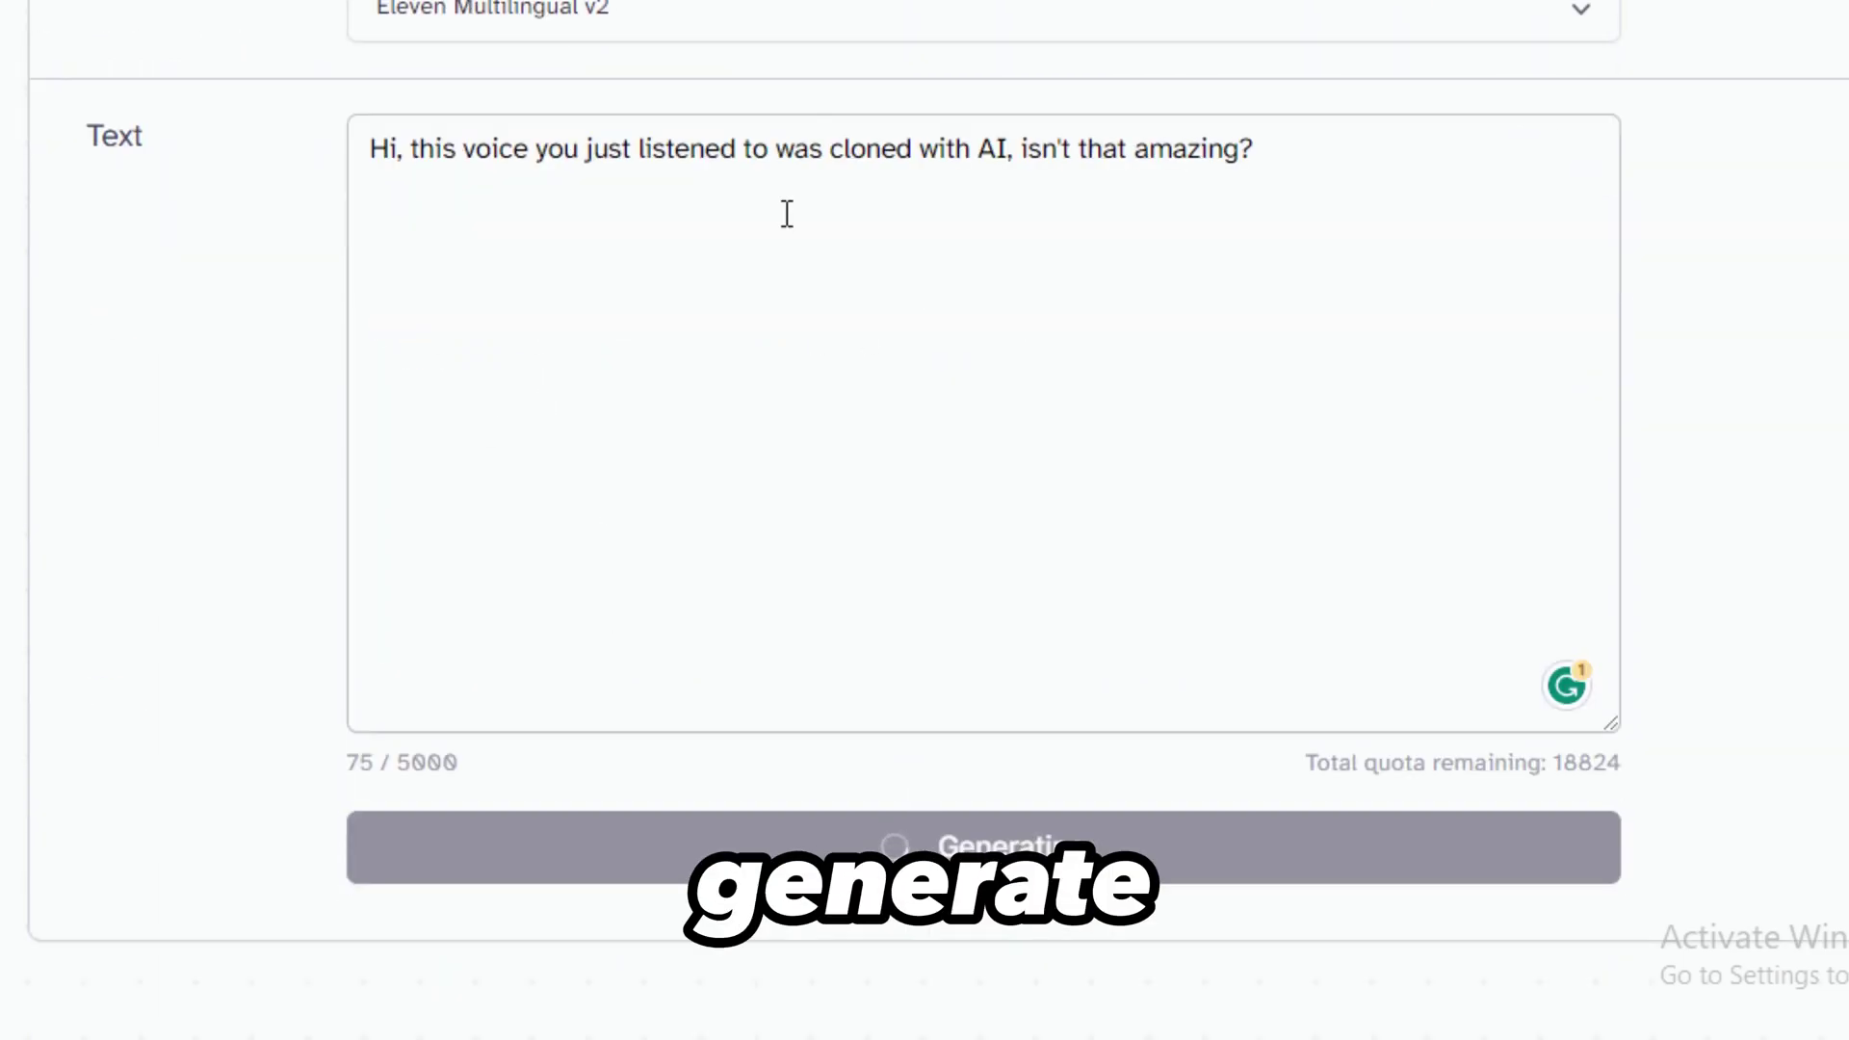
Step: Pause the original voice recording playing in the media player
scroll(706, 41, "down", 3)
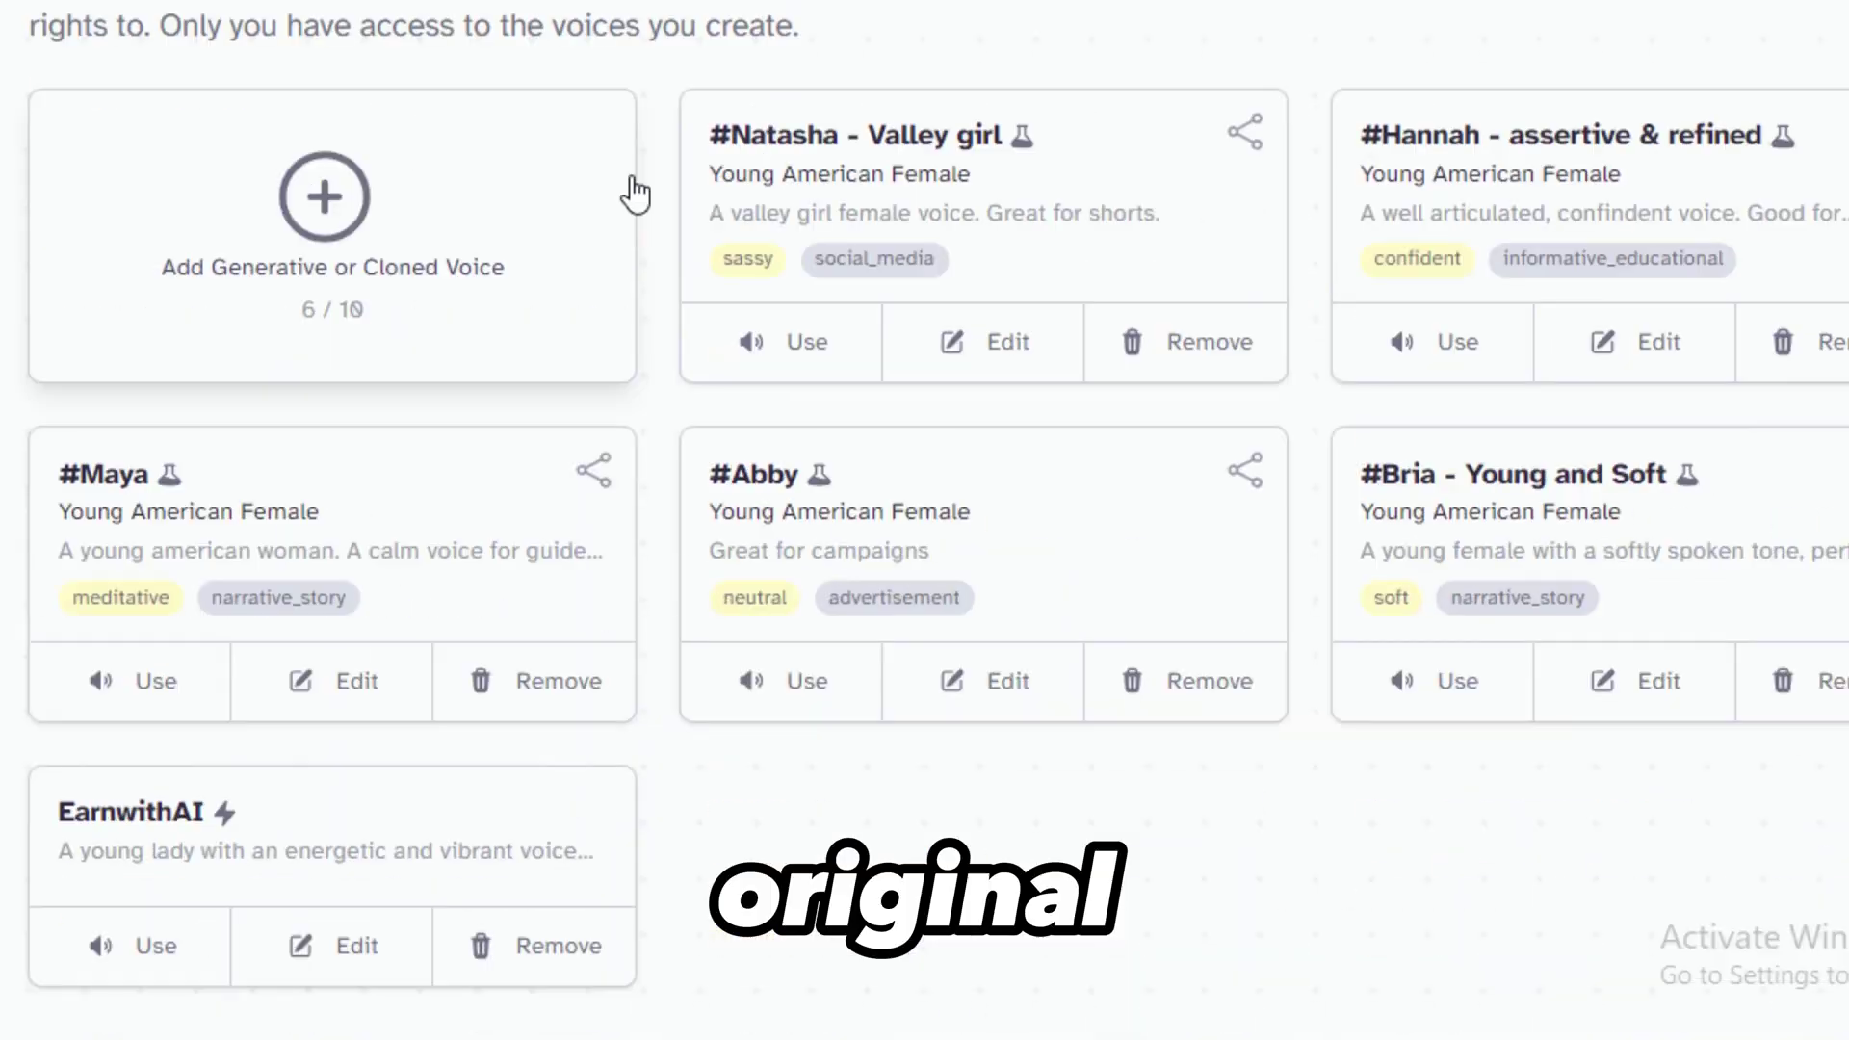
scroll(1156, 217, "up", 5)
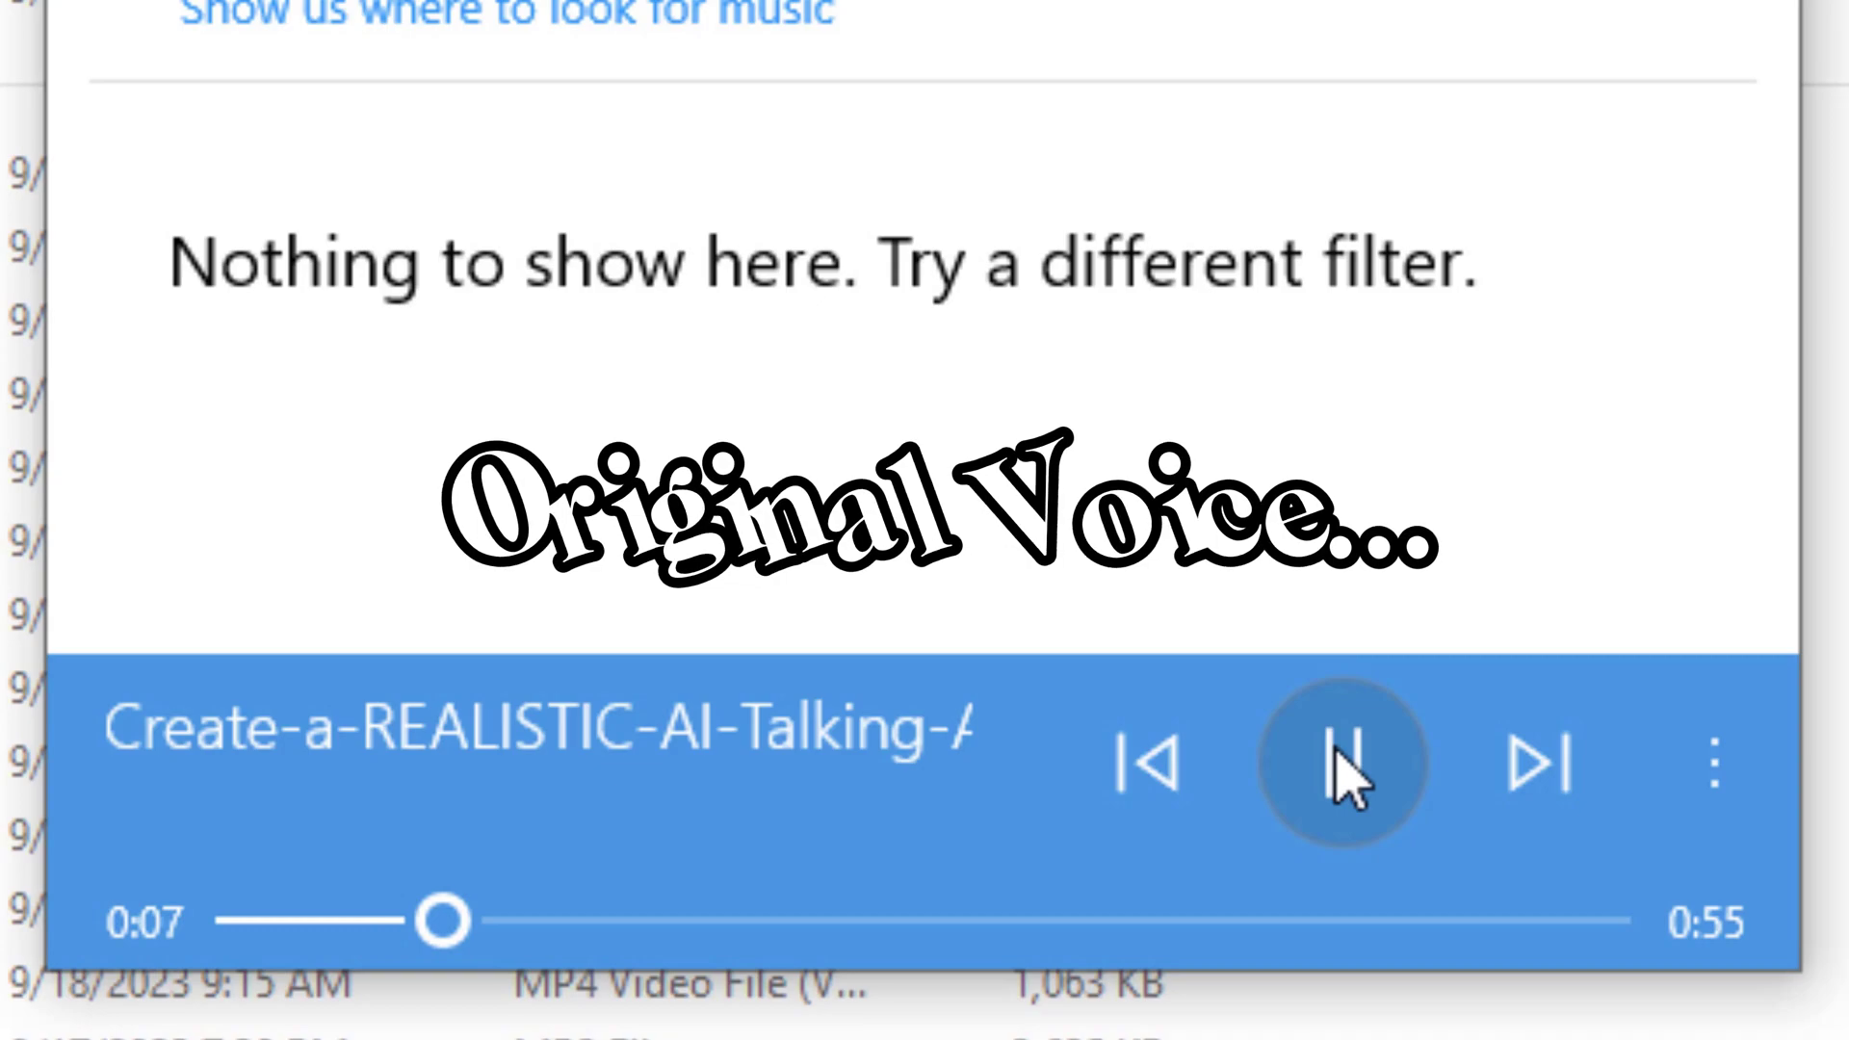
left_click(1339, 766)
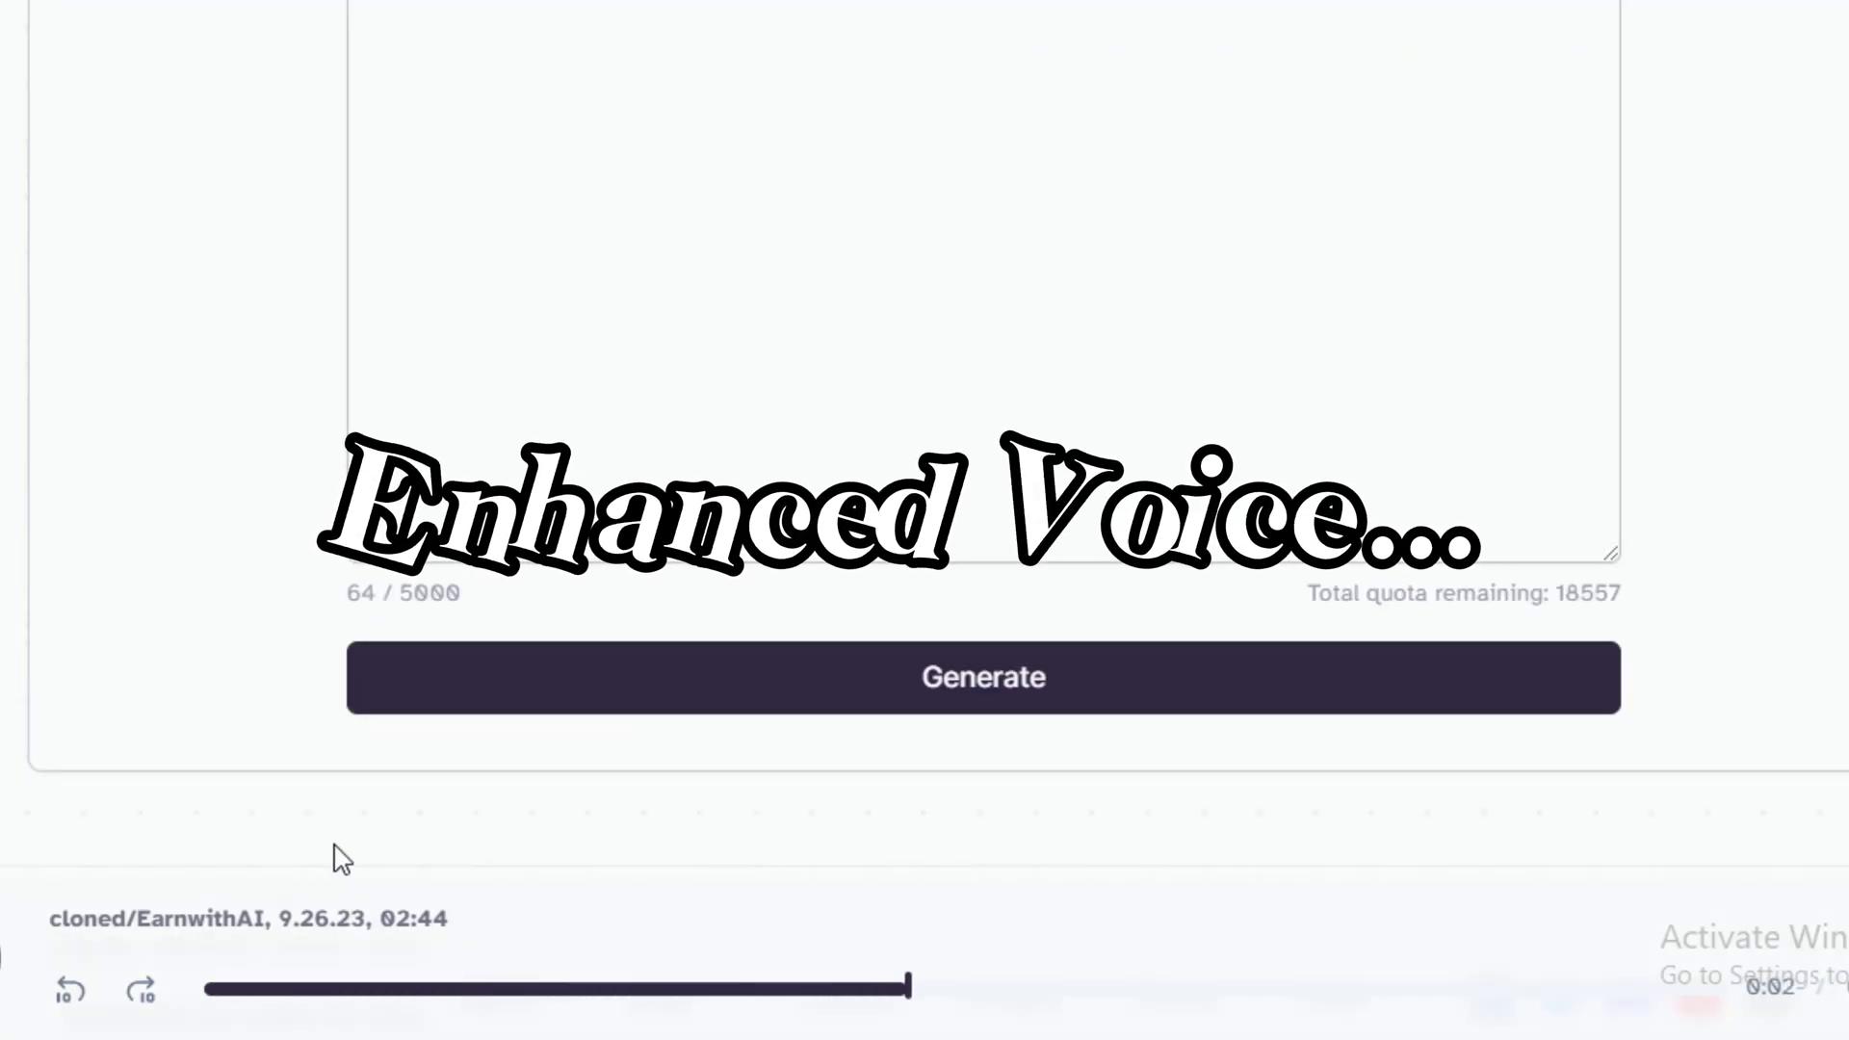
Step: Generate EarnwithAI speech of "As a bonus tip, I'll show you how to create your talking avatar."
scroll(603, 850, "up", 10)
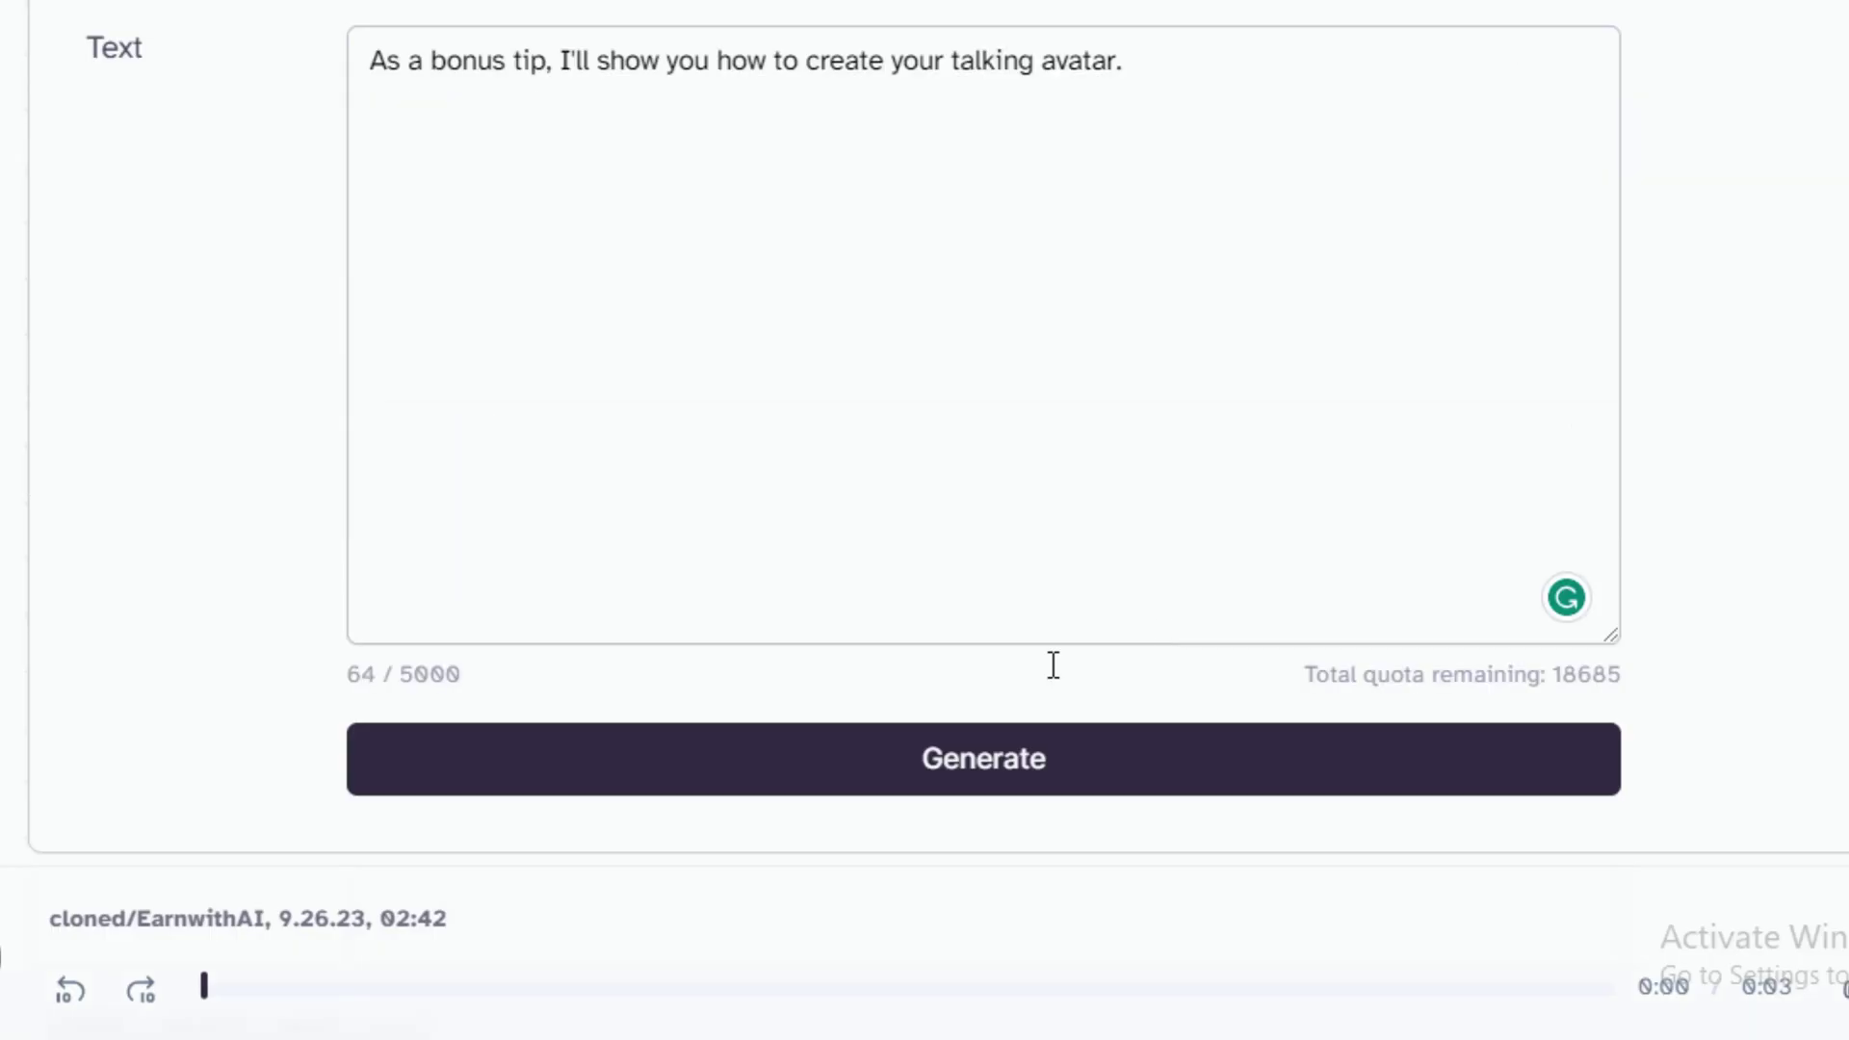
scroll(963, 606, "up", 10)
scroll(966, 598, "down", 5)
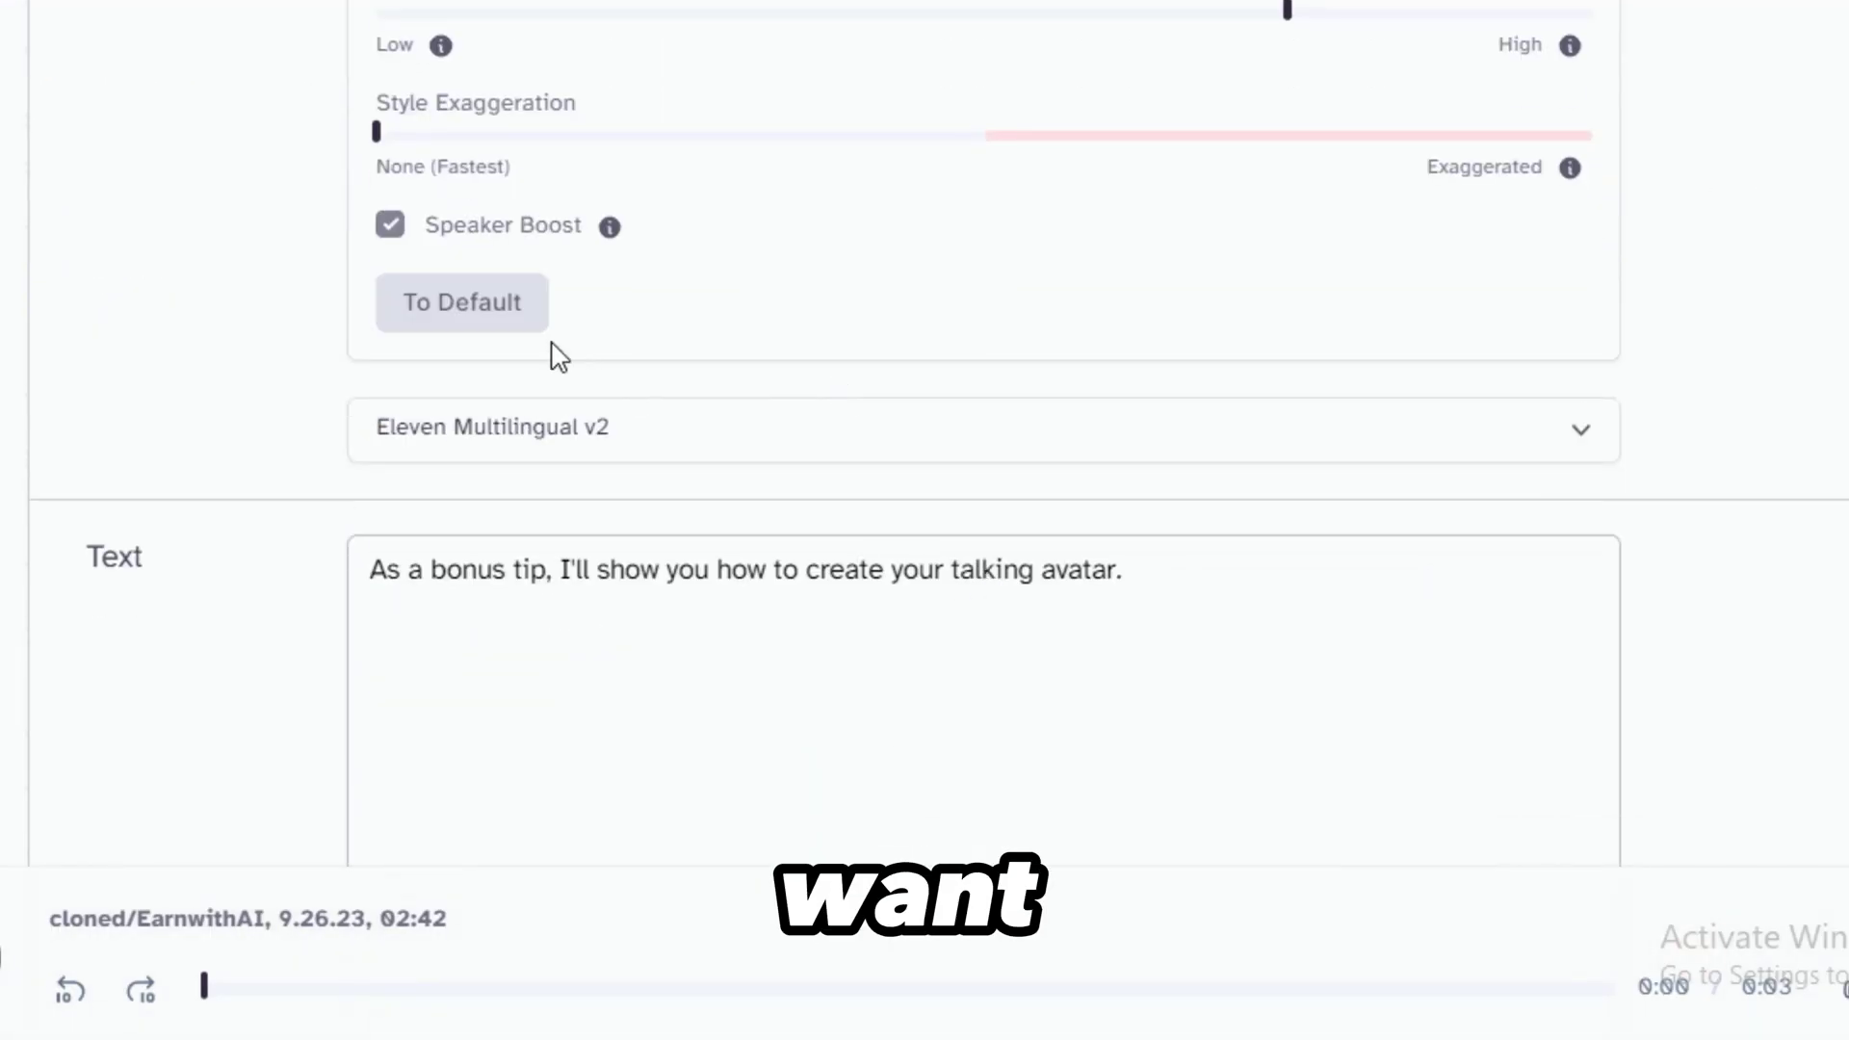
scroll(552, 356, "up", 2)
scroll(1197, 189, "down", 8)
left_click(883, 617)
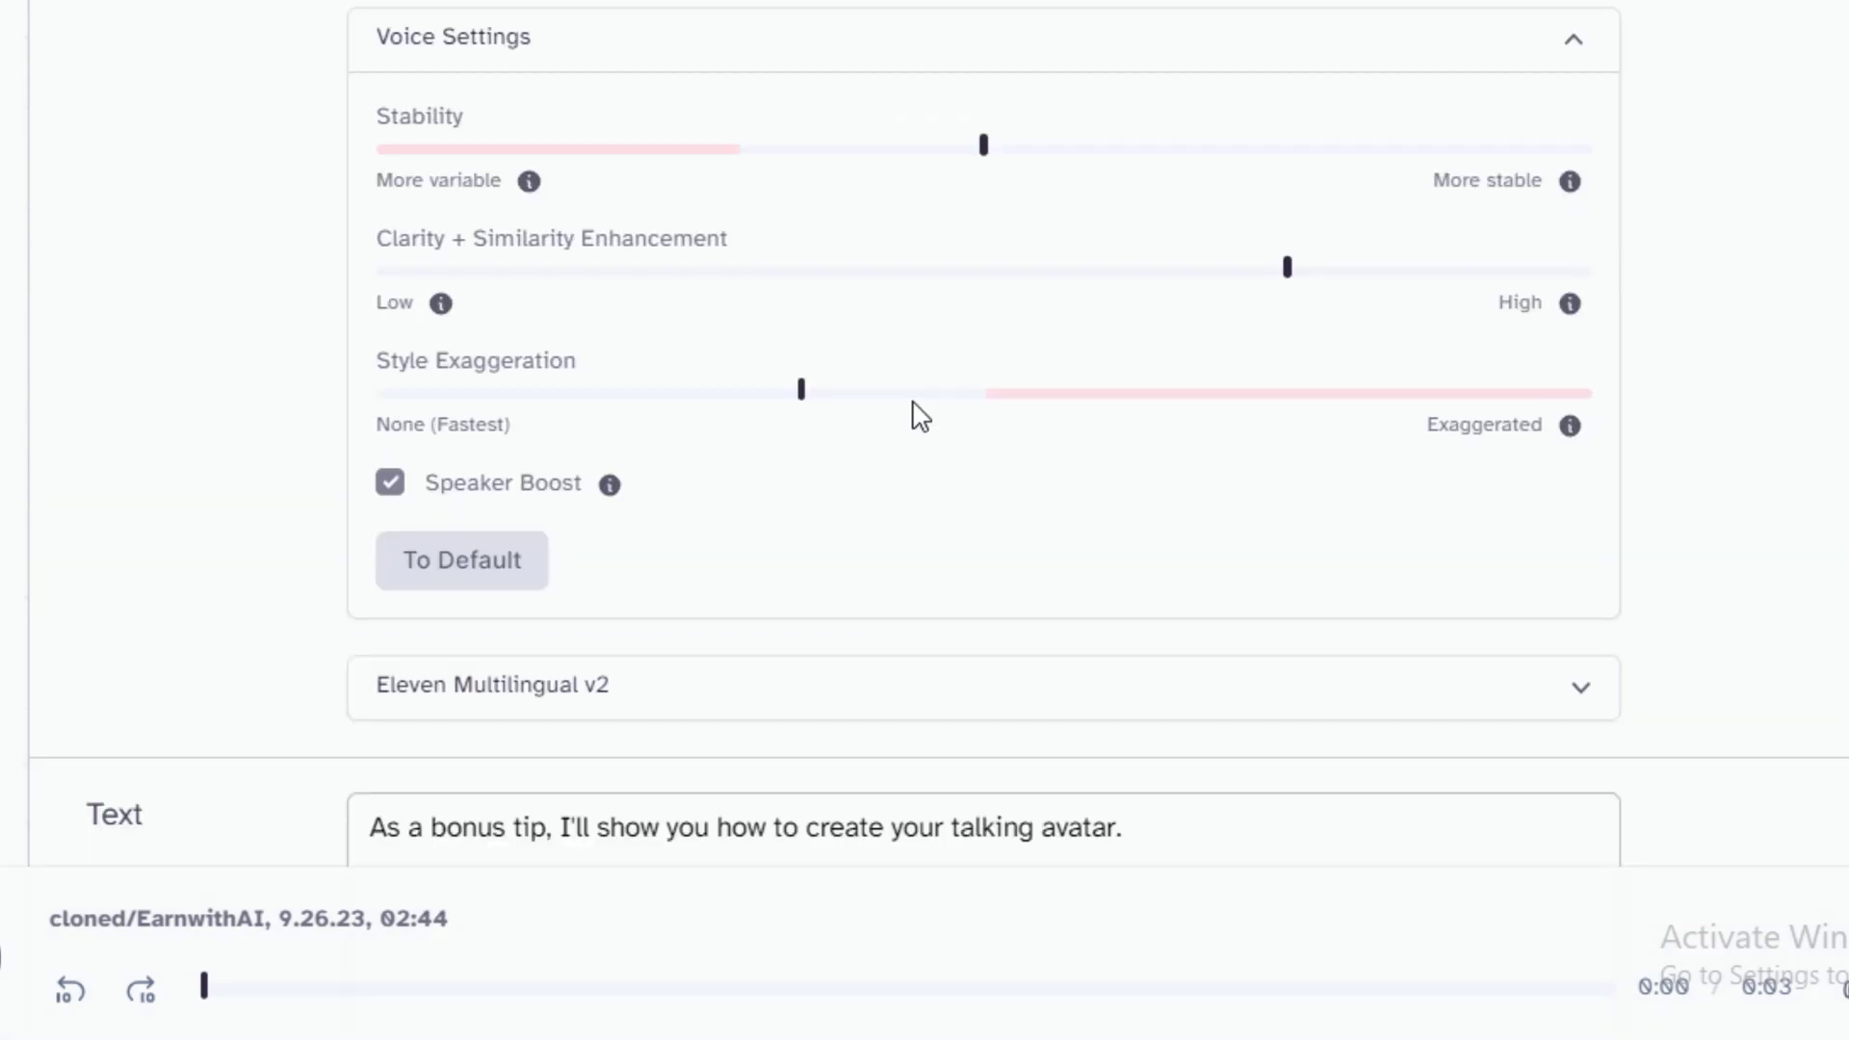
scroll(924, 289, "up", 5)
Step: Edit the EarnwithAI voice in VoiceLab and start adding a 'speed' label key
left_click(951, 195)
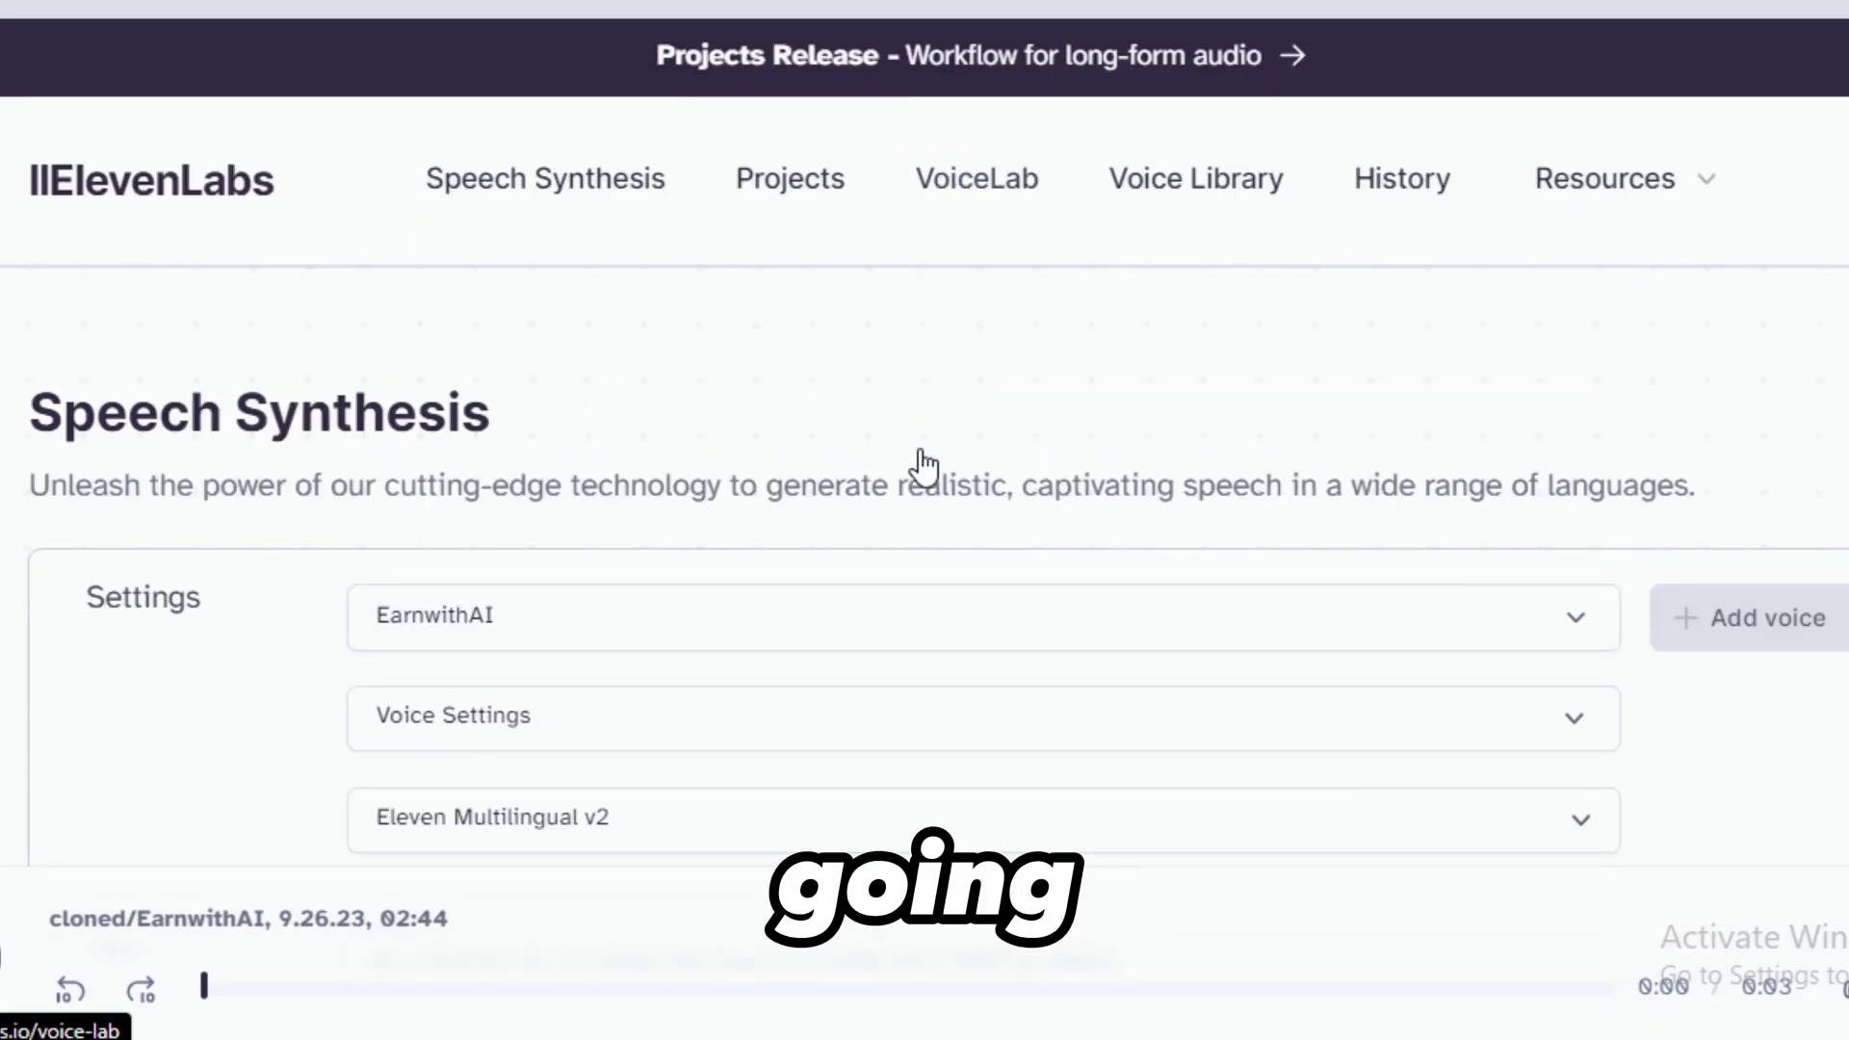
scroll(530, 649, "down", 5)
scroll(529, 649, "down", 3)
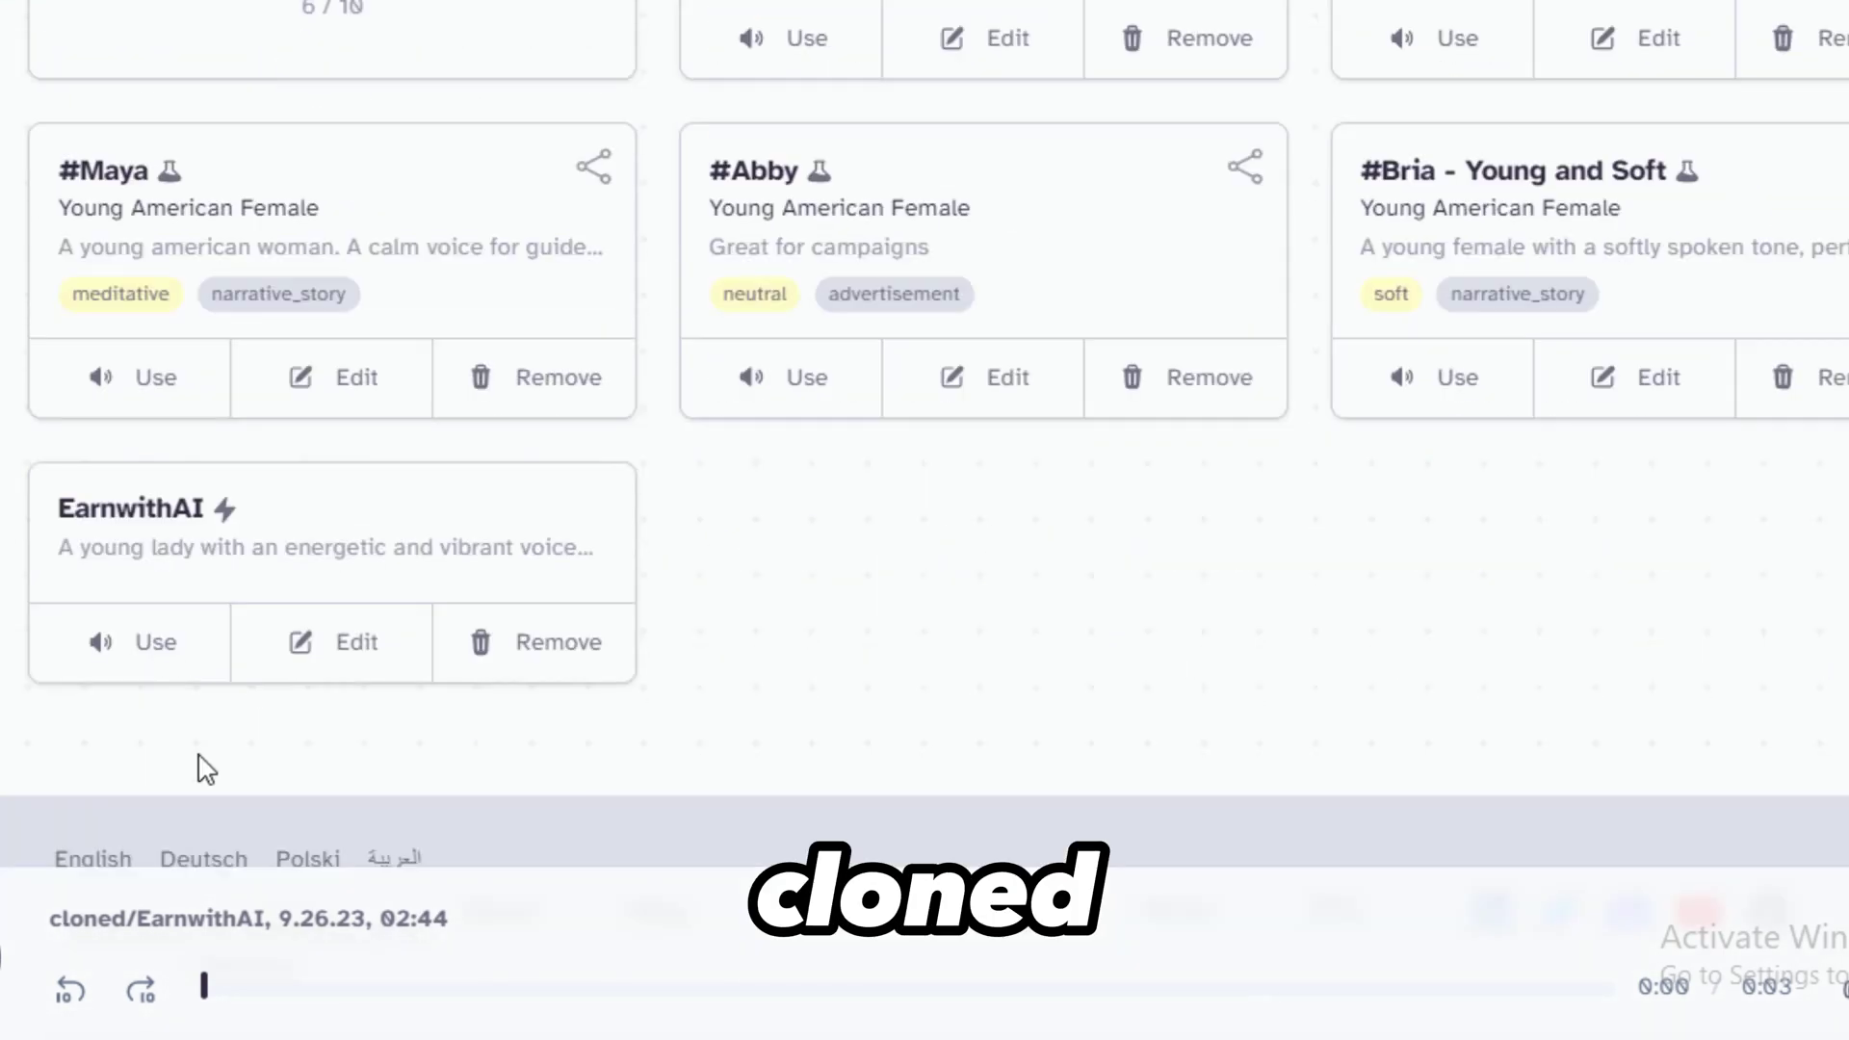
left_click(327, 643)
scroll(770, 617, "up", 2)
scroll(741, 626, "down", 5)
left_click(846, 466)
left_click(732, 500)
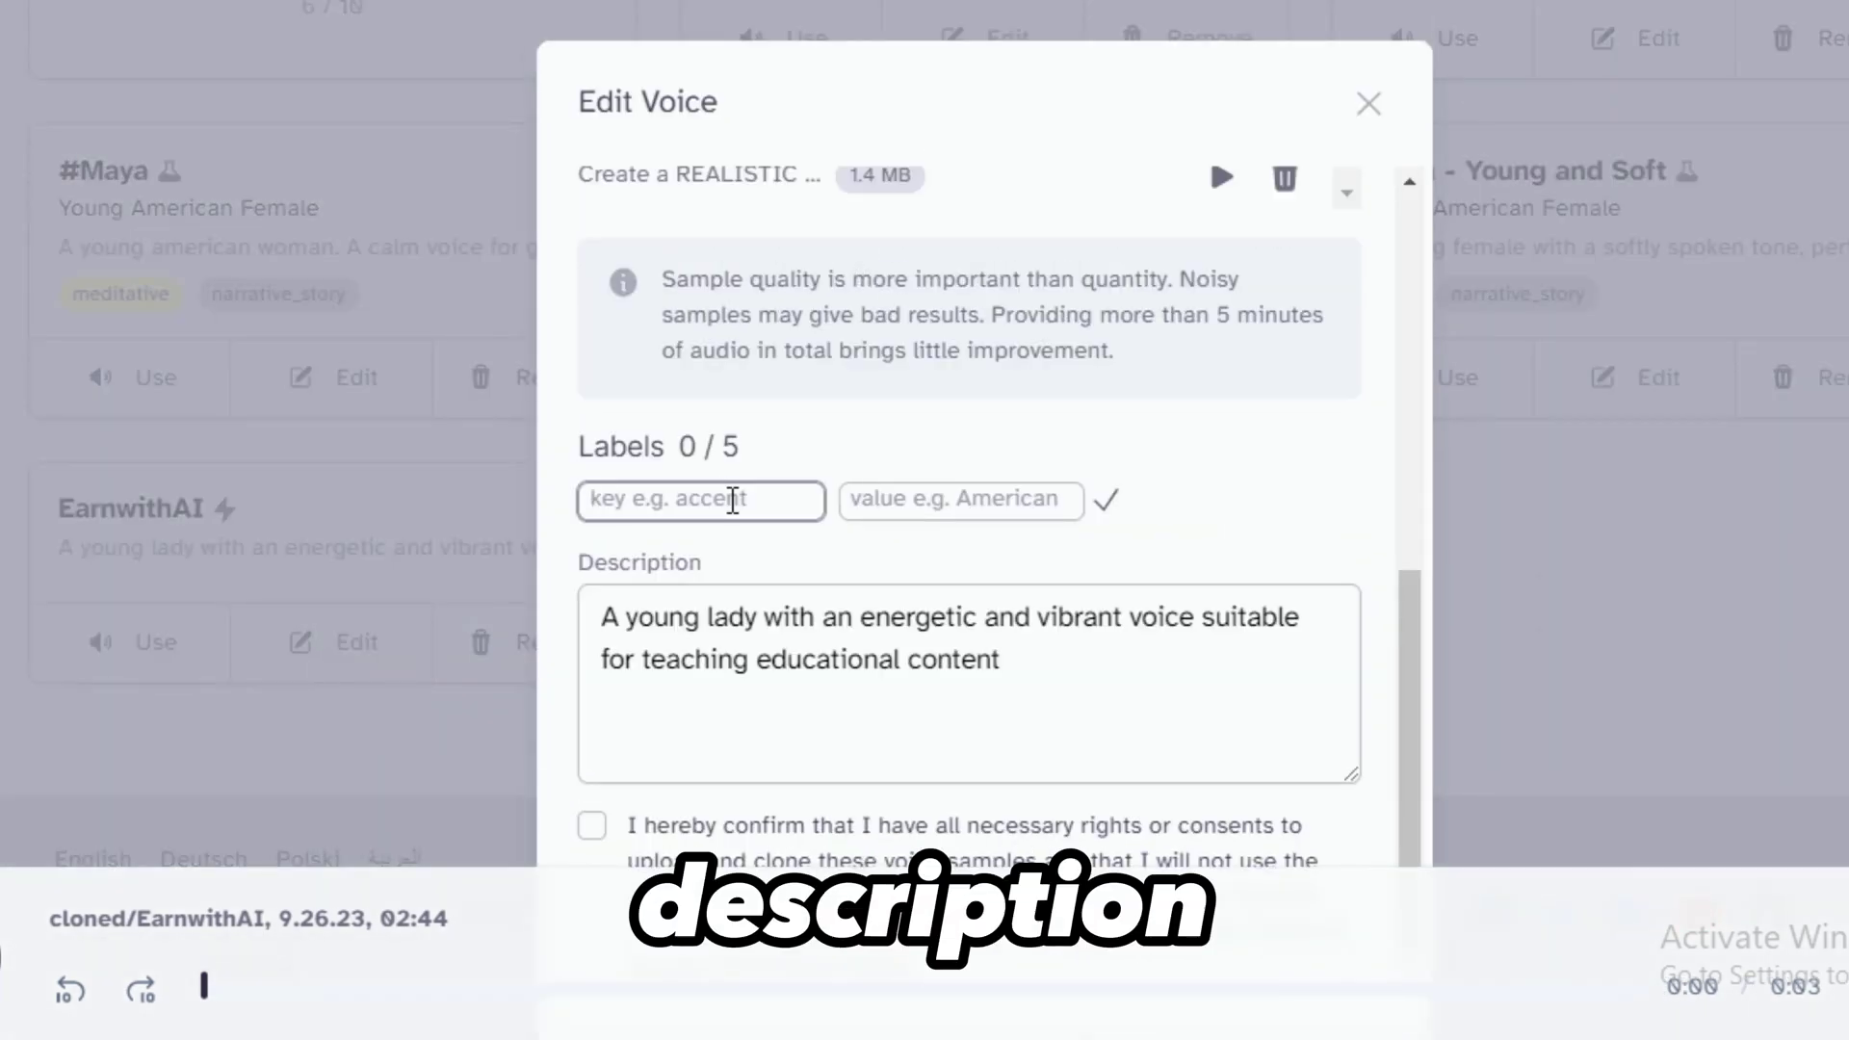
Step: Edit the EarnwithAI voice description, then regenerate the bonus-tip talking-avatar clip
scroll(850, 540, "down", 3)
scroll(729, 415, "up", 2)
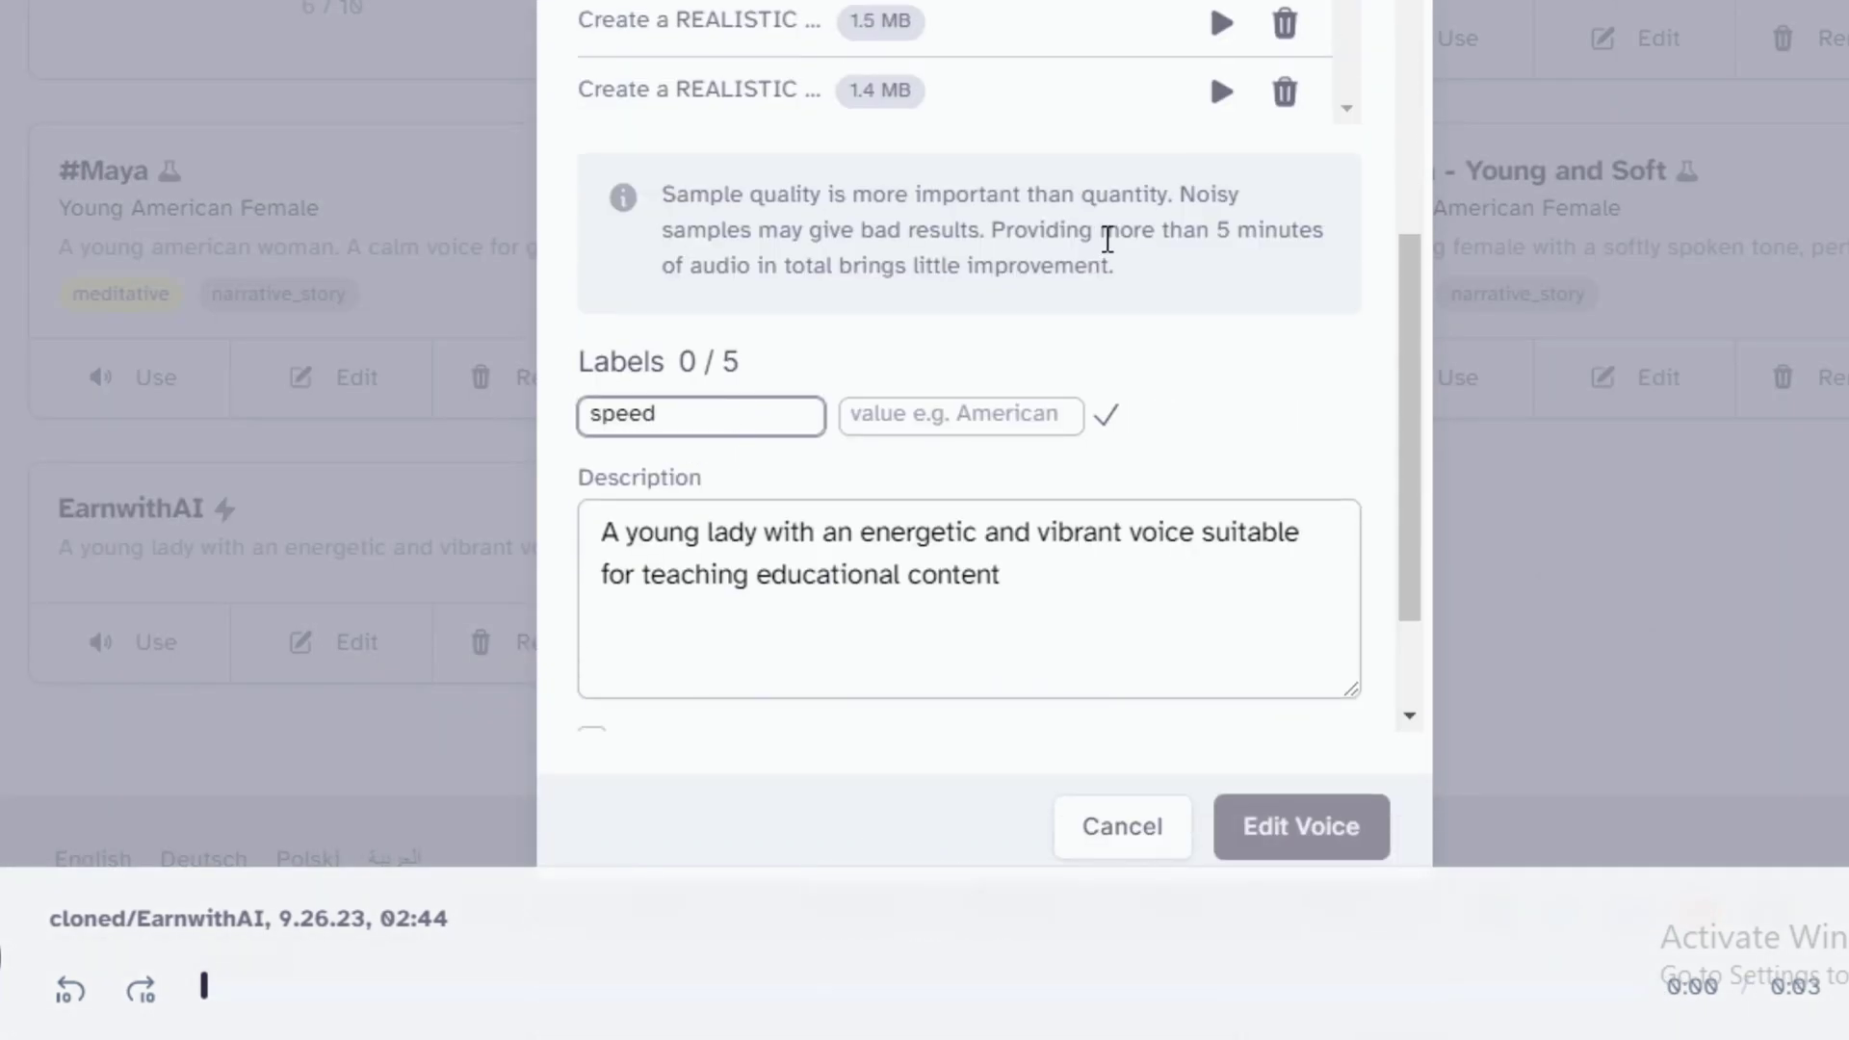
scroll(1040, 424, "down", 2)
left_click(984, 363)
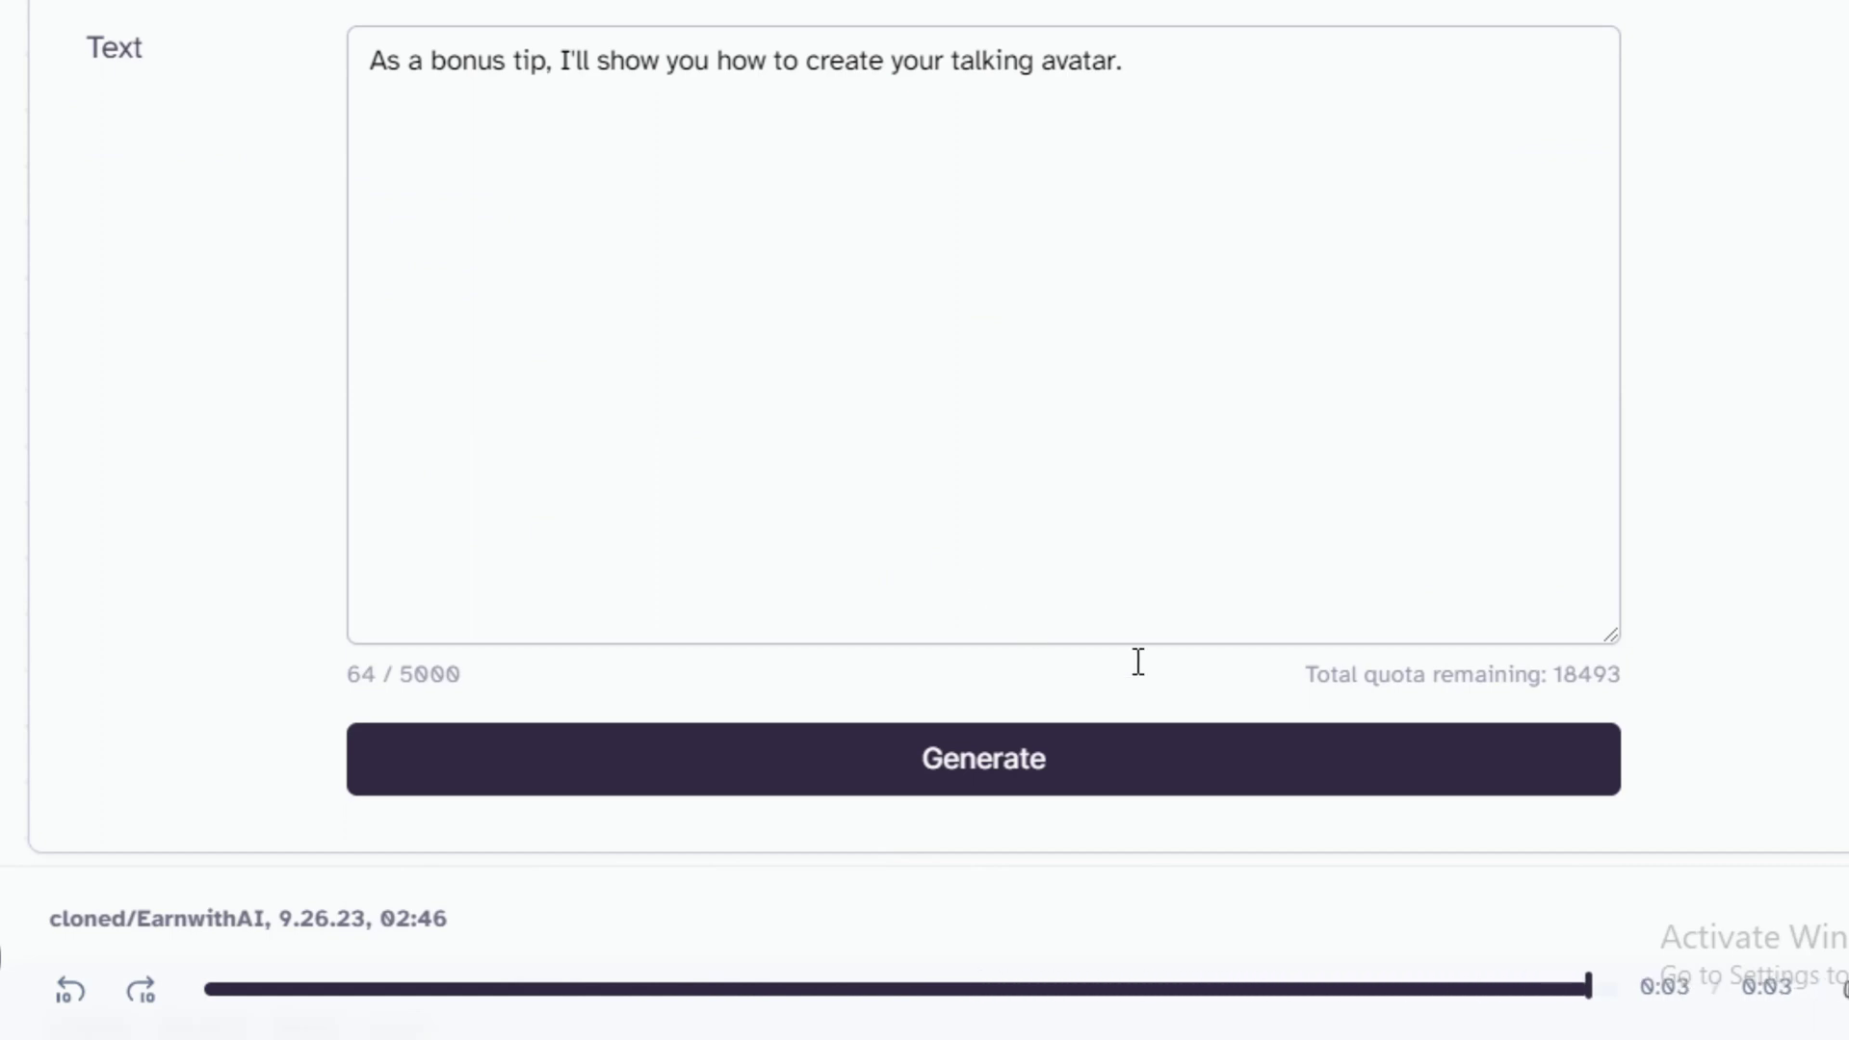
left_click(1138, 757)
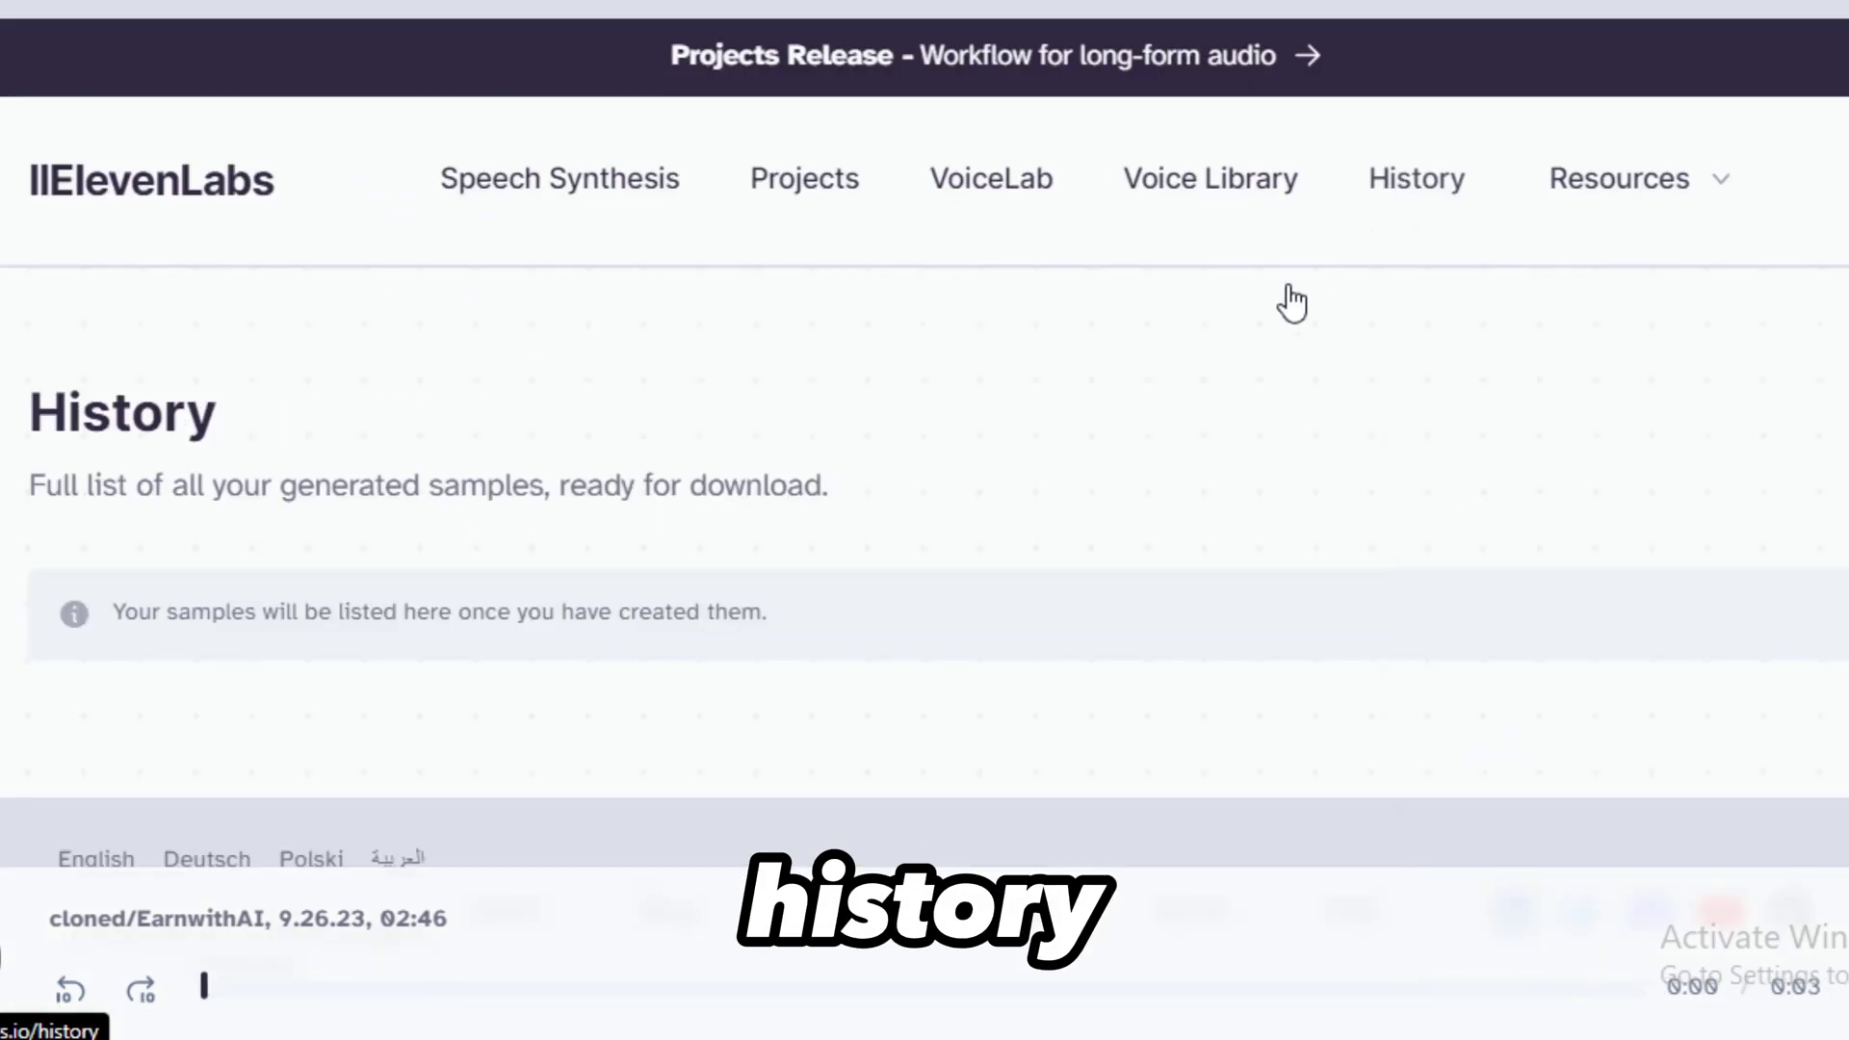
Step: Scroll through History to review the EarnwithAI bonus-tip clips and the cloned-with-AI line
scroll(1291, 302, "down", 3)
scroll(557, 363, "down", 5)
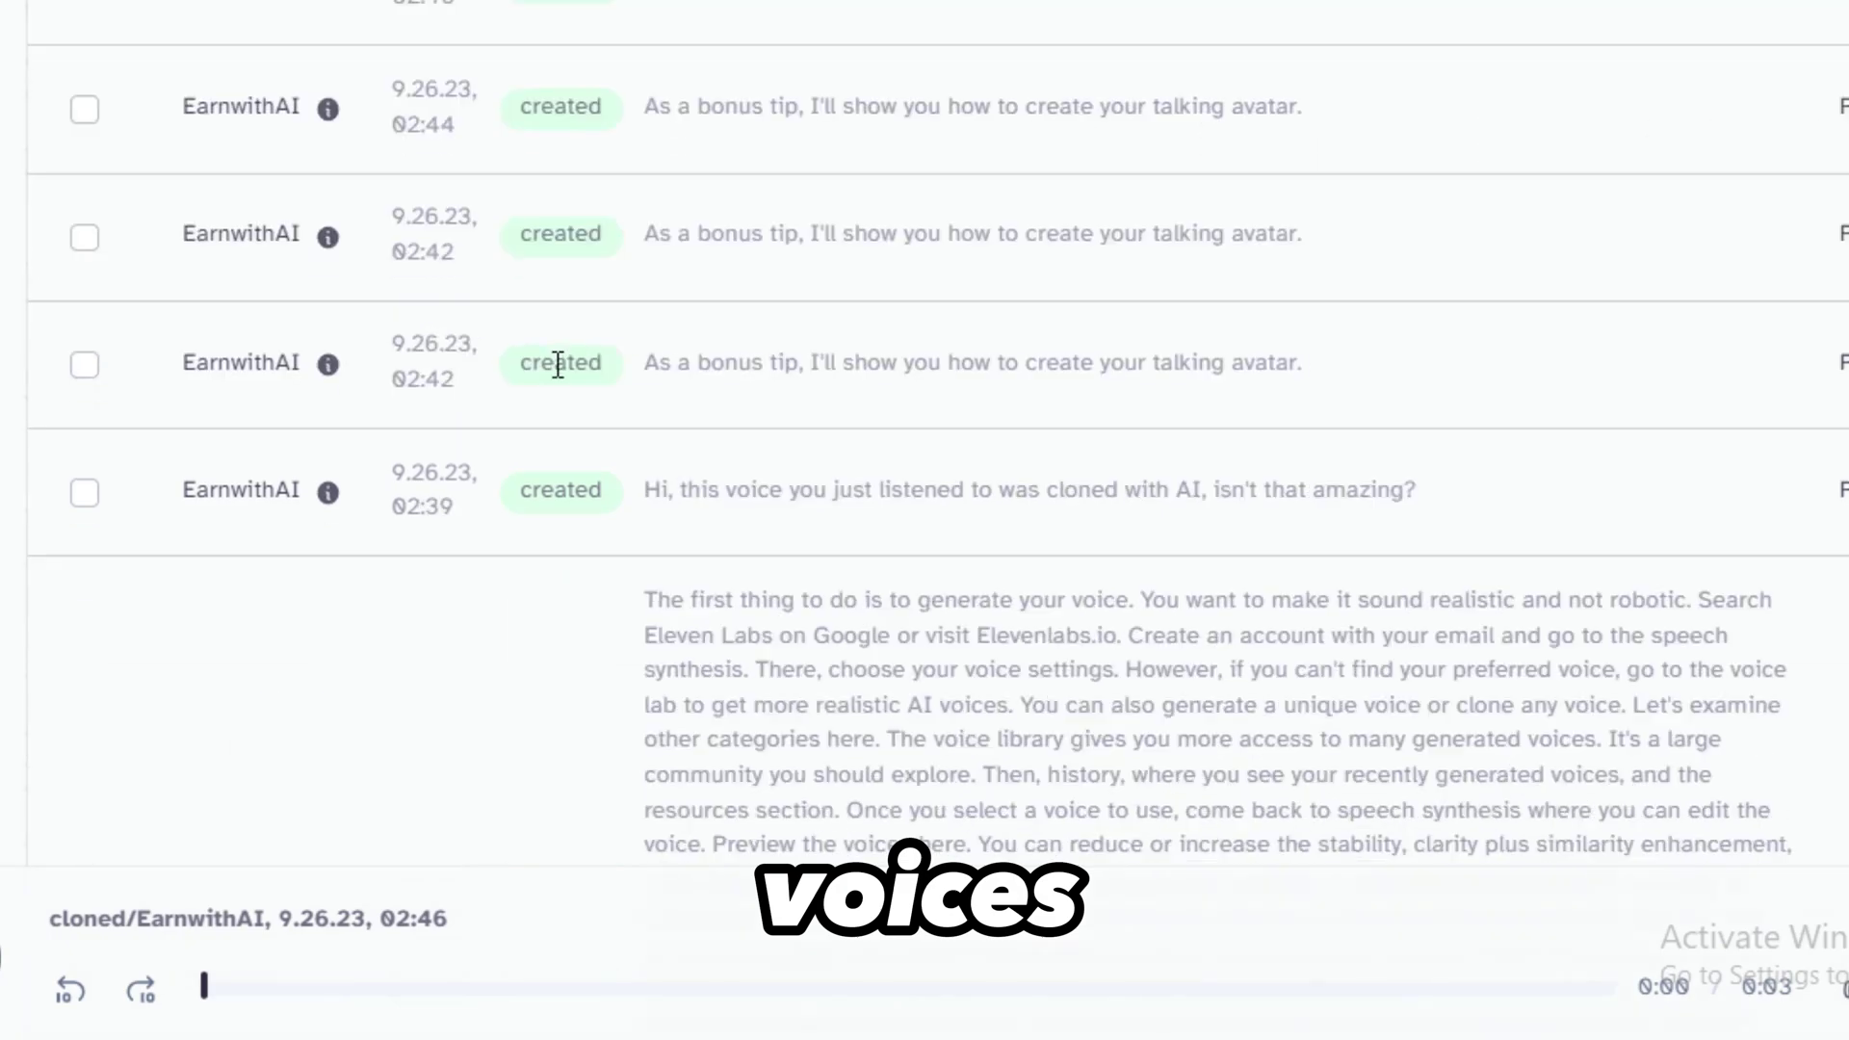
scroll(553, 373, "up", 3)
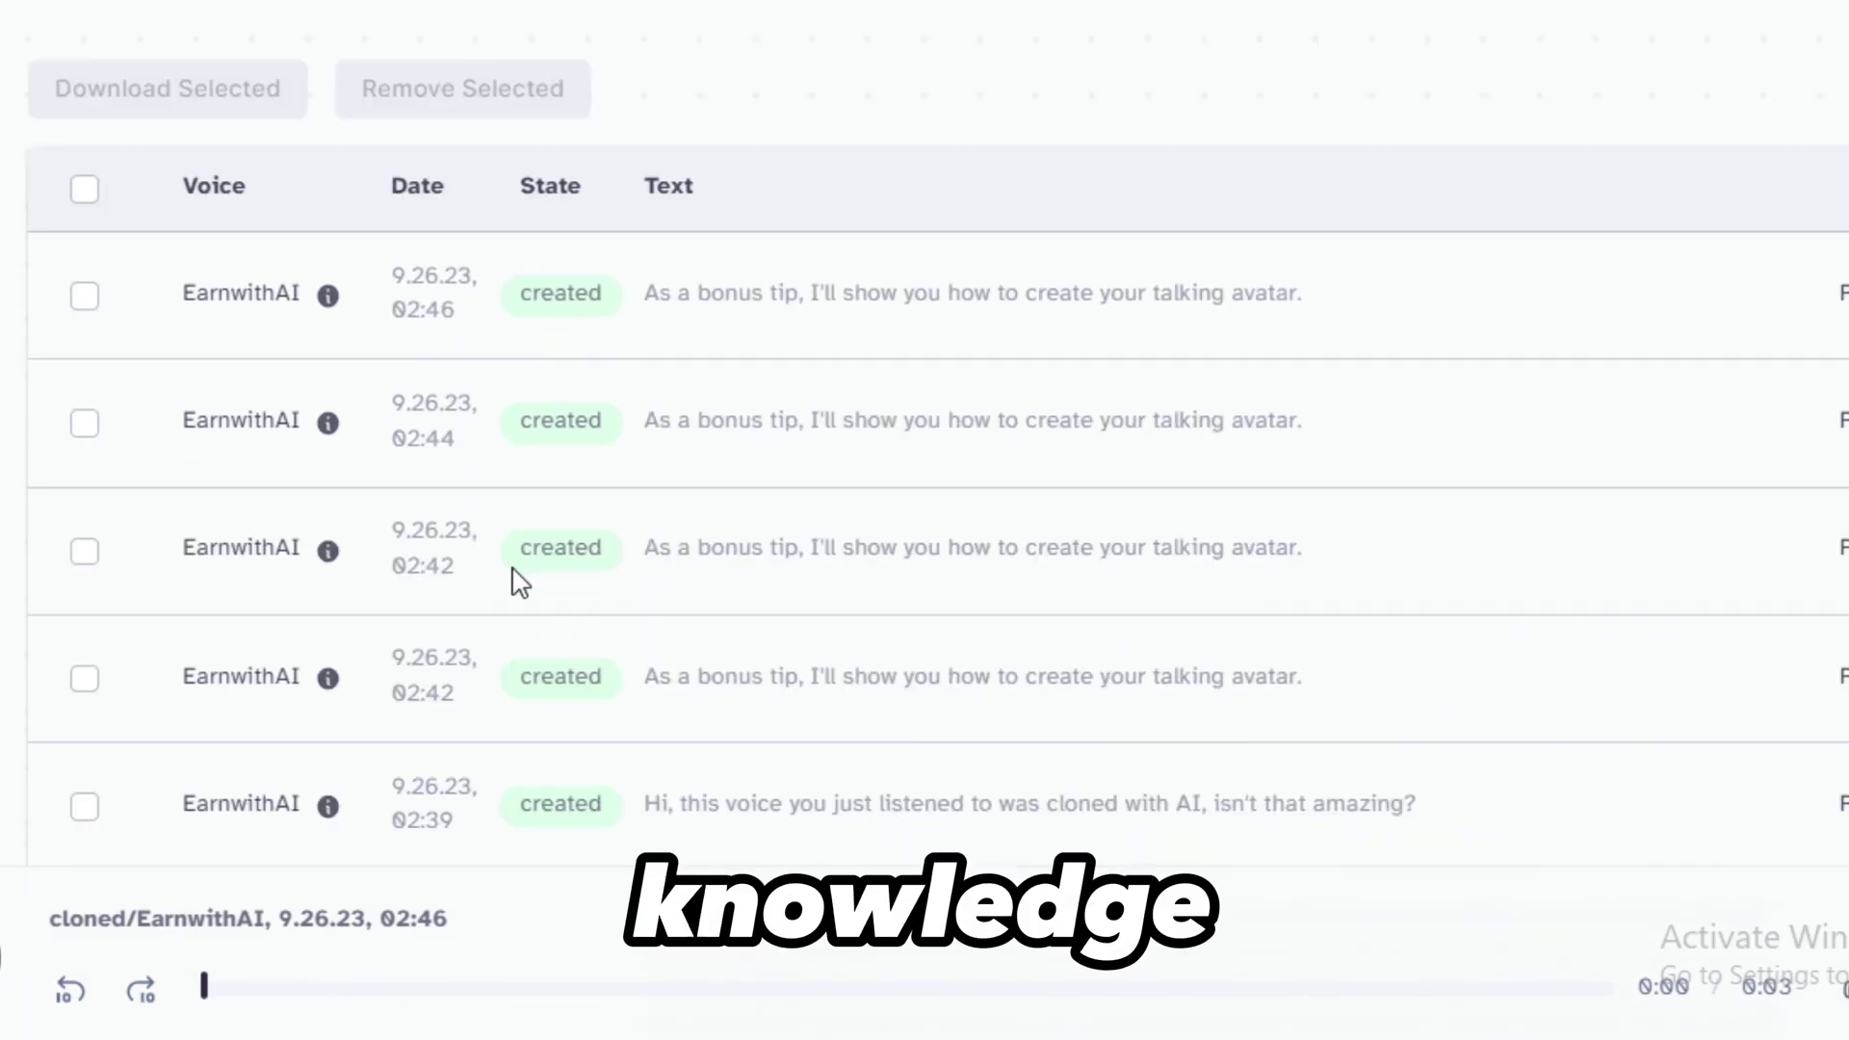